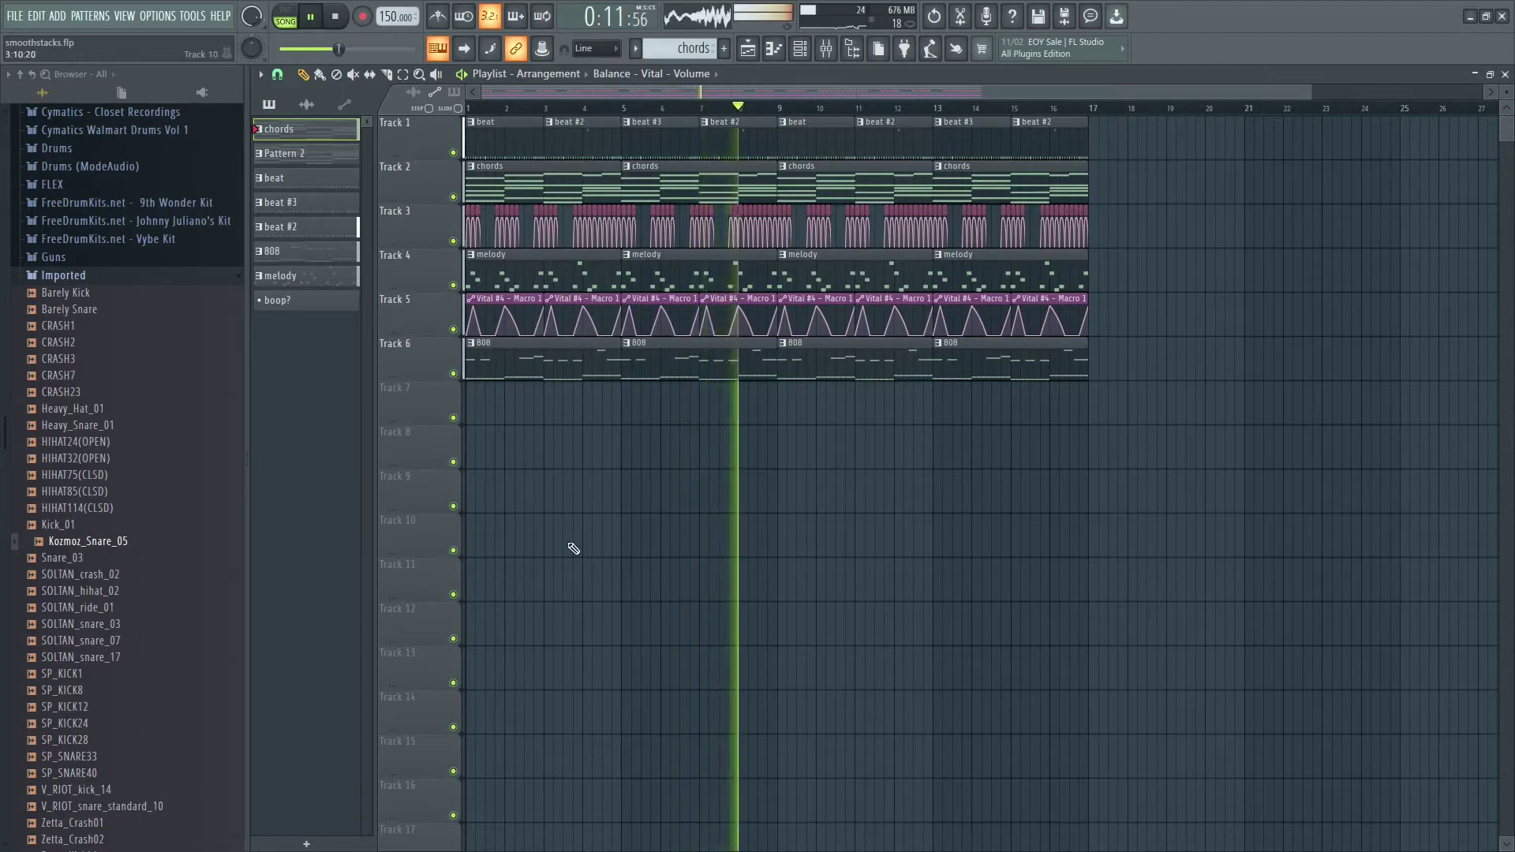
# Step: Stop playback, switch the playlist to Draw mode, and open Vital from the Channel Rack
pyautogui.press('space')
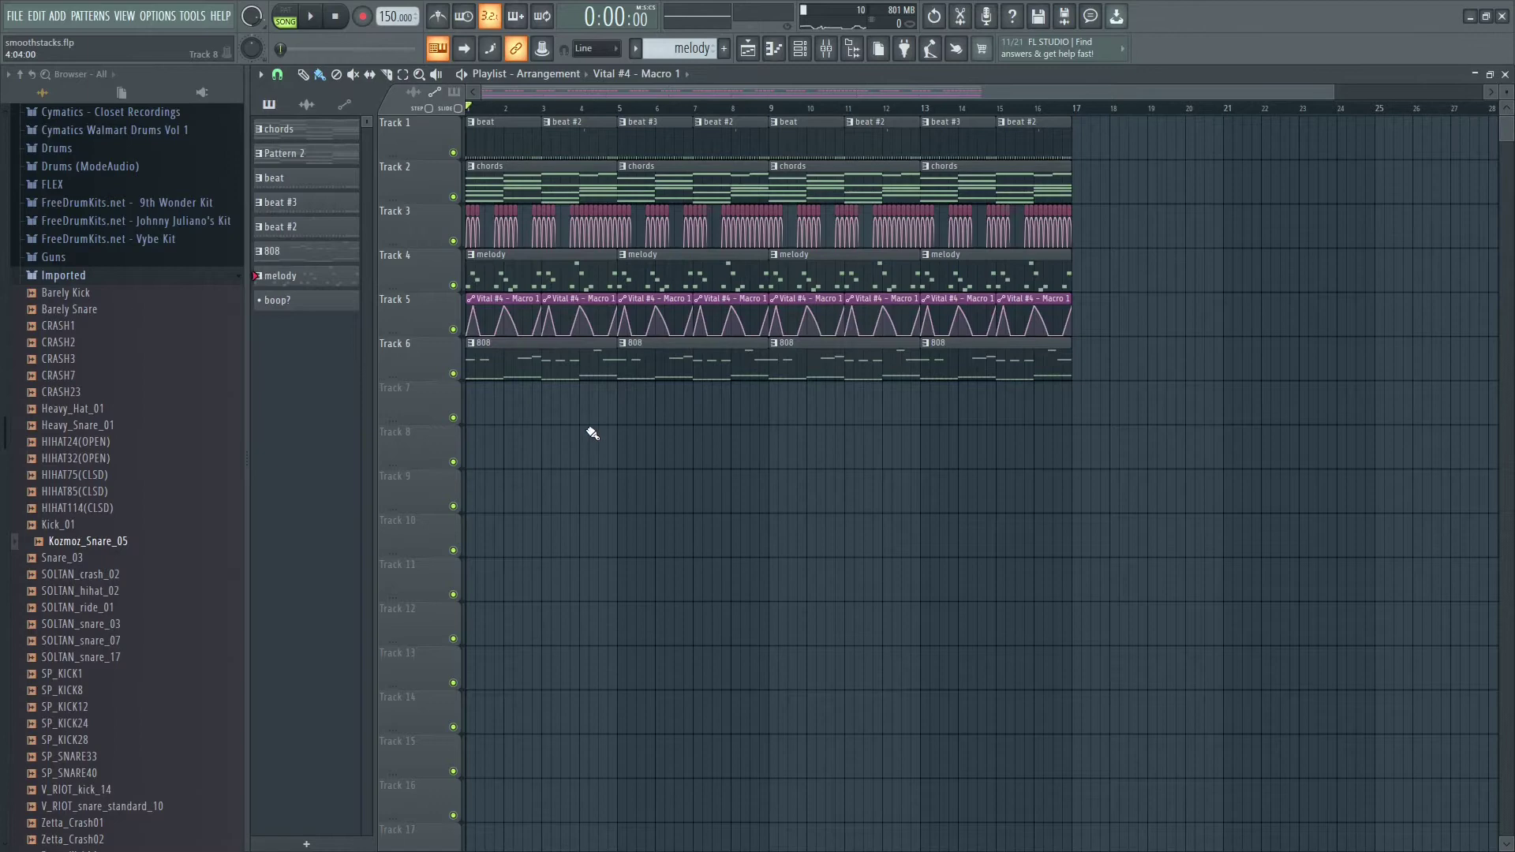
pyautogui.click(303, 74)
pyautogui.keyDown('ctrl'); pyautogui.scroll(3, 510, 506); pyautogui.keyUp('ctrl')
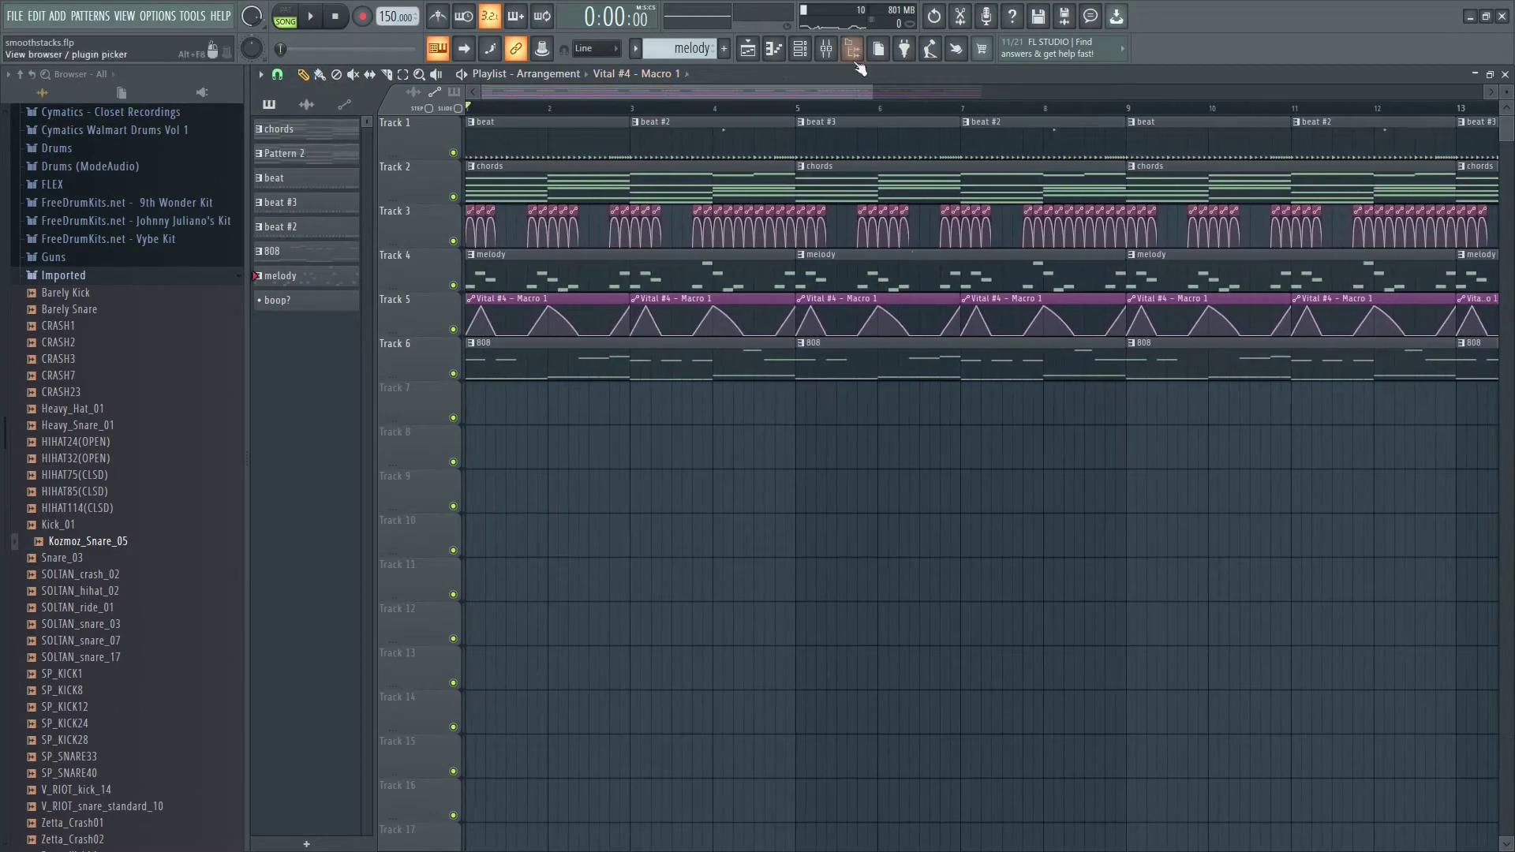
pyautogui.click(853, 51)
pyautogui.click(471, 382)
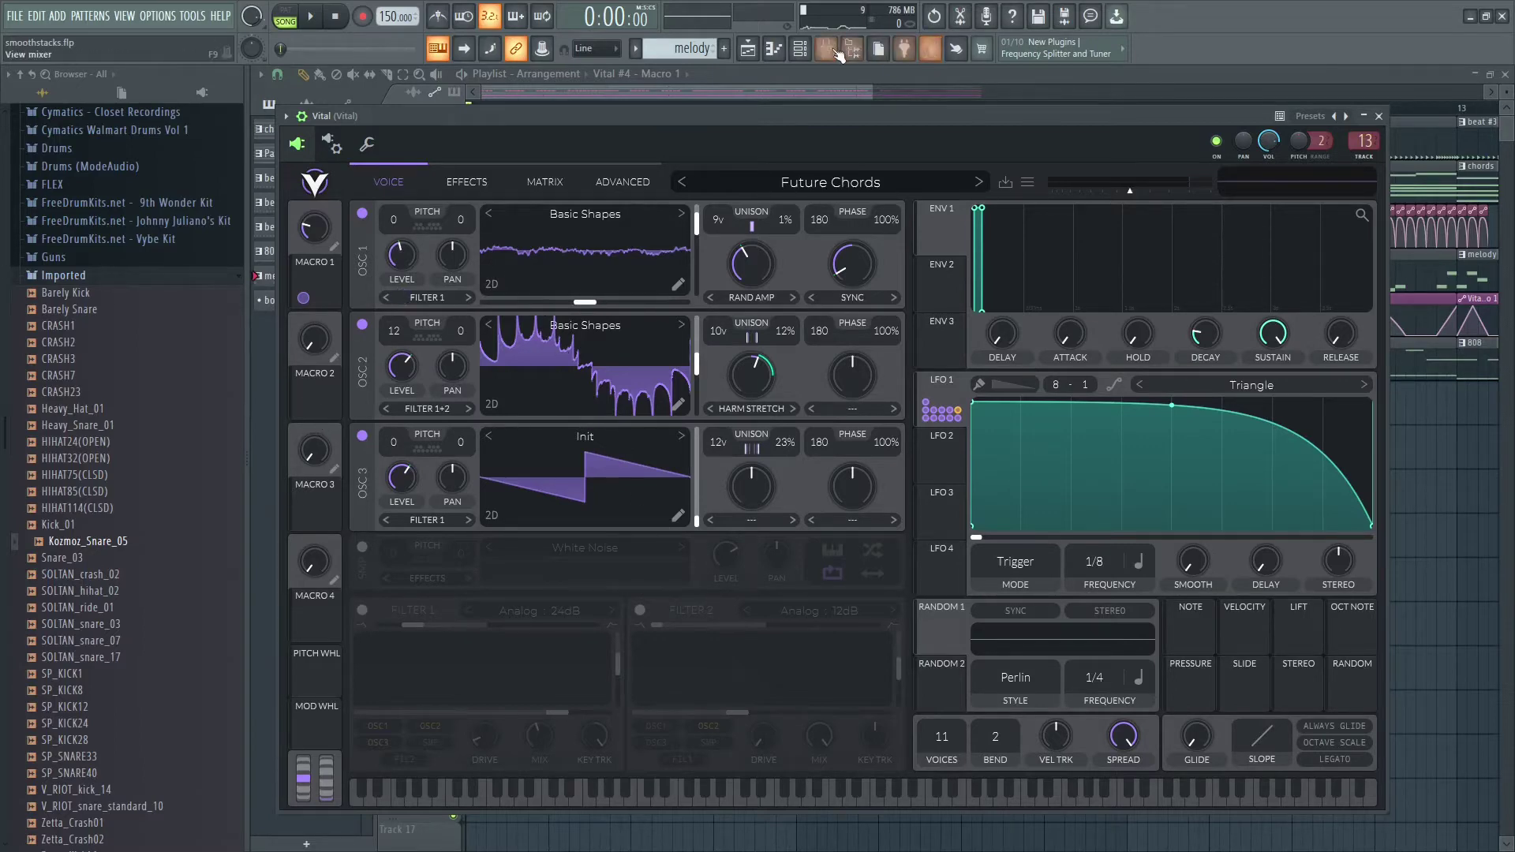
# Step: Switch the pattern selector to the chords pattern
pyautogui.press('F6')
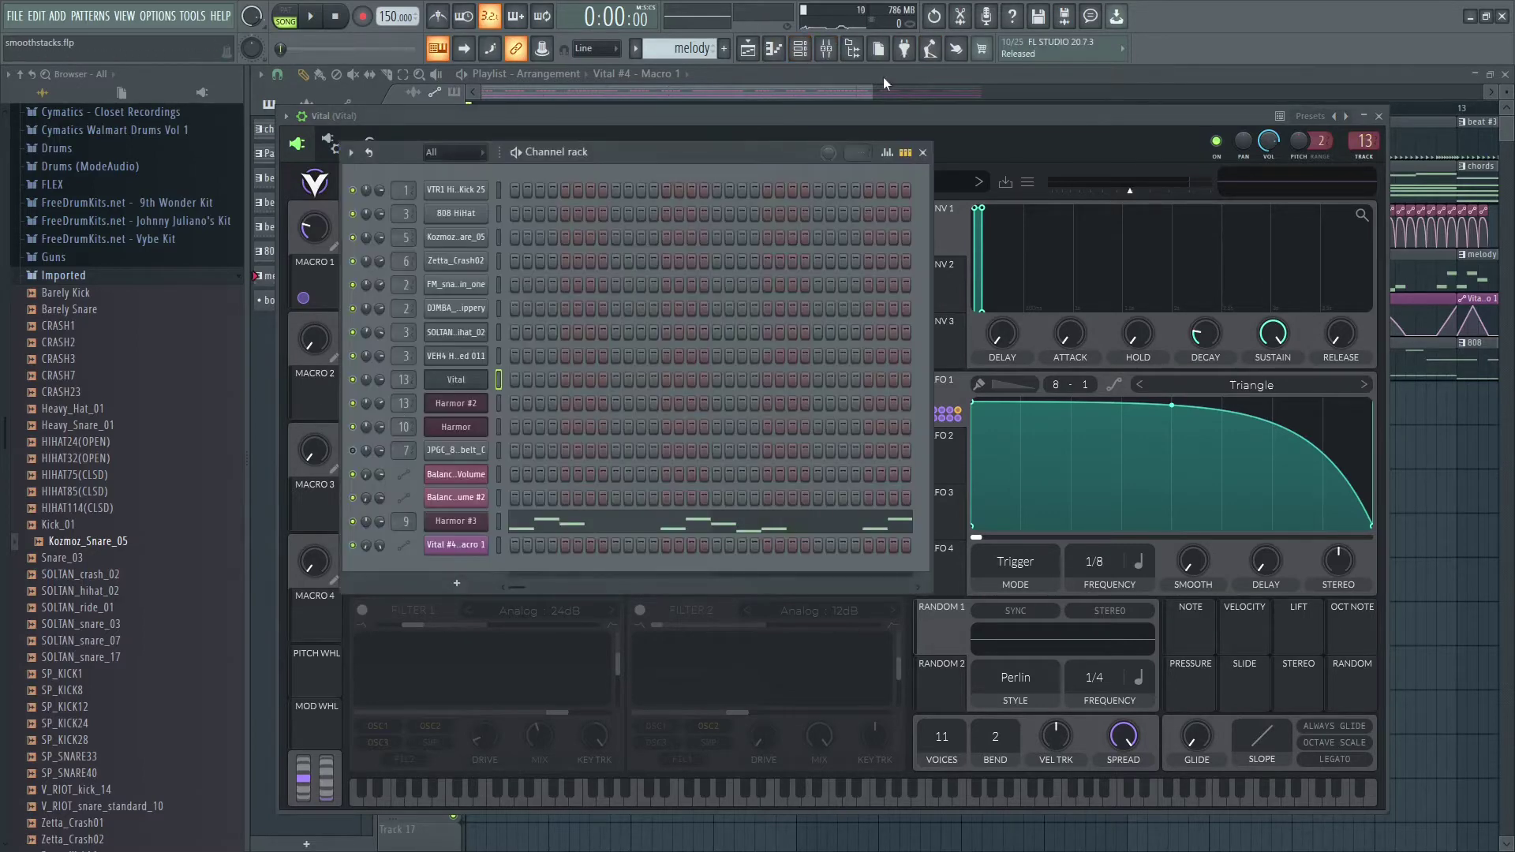
pyautogui.click(678, 49)
pyautogui.click(737, 62)
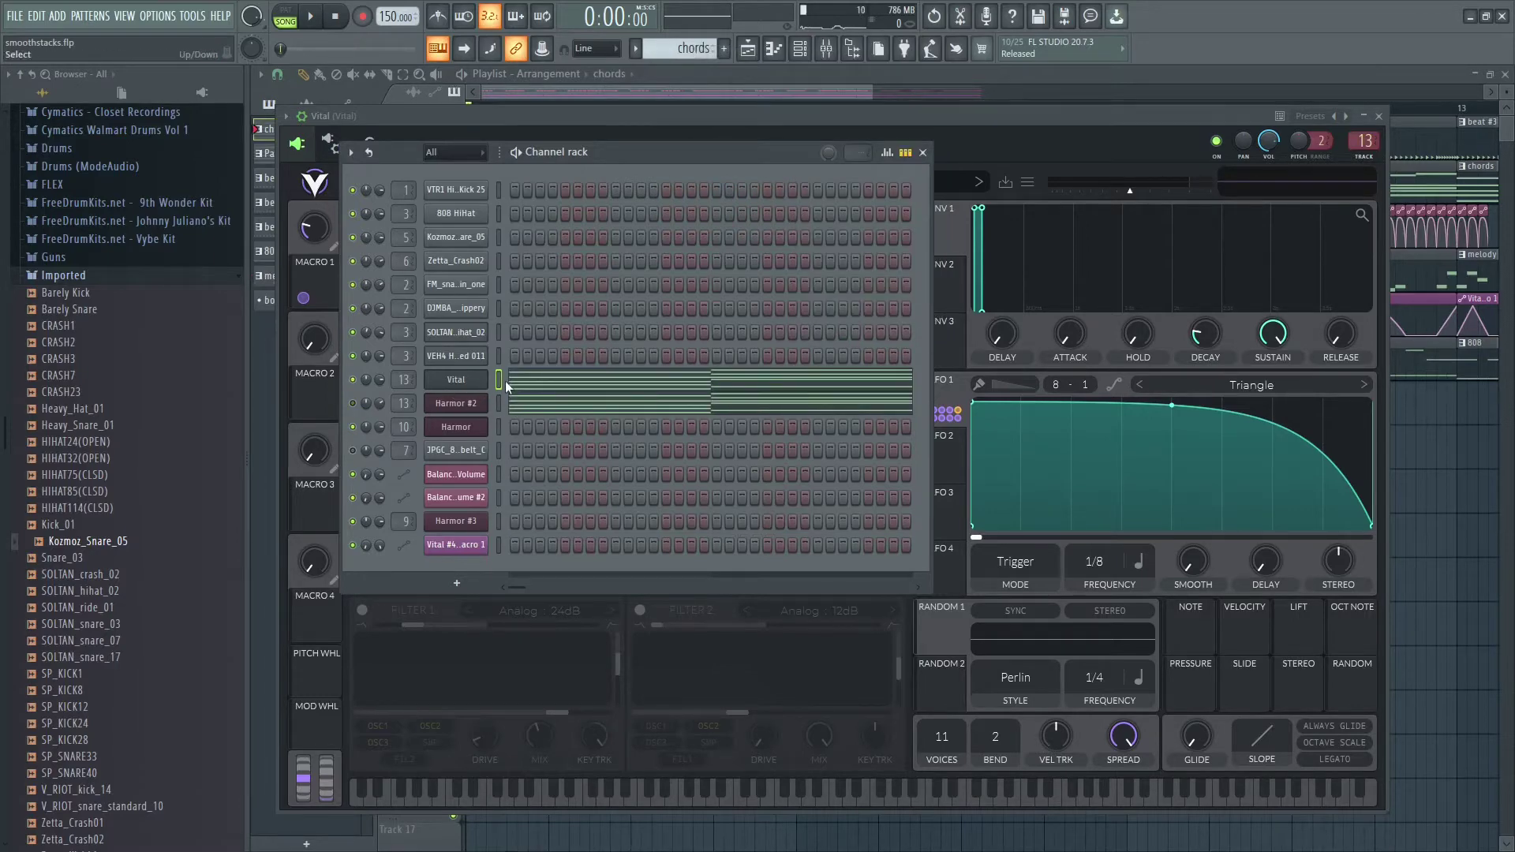
# Step: Reopen Vital and power off oscillators 2 and 3, leaving only OSC 1
pyautogui.click(459, 381)
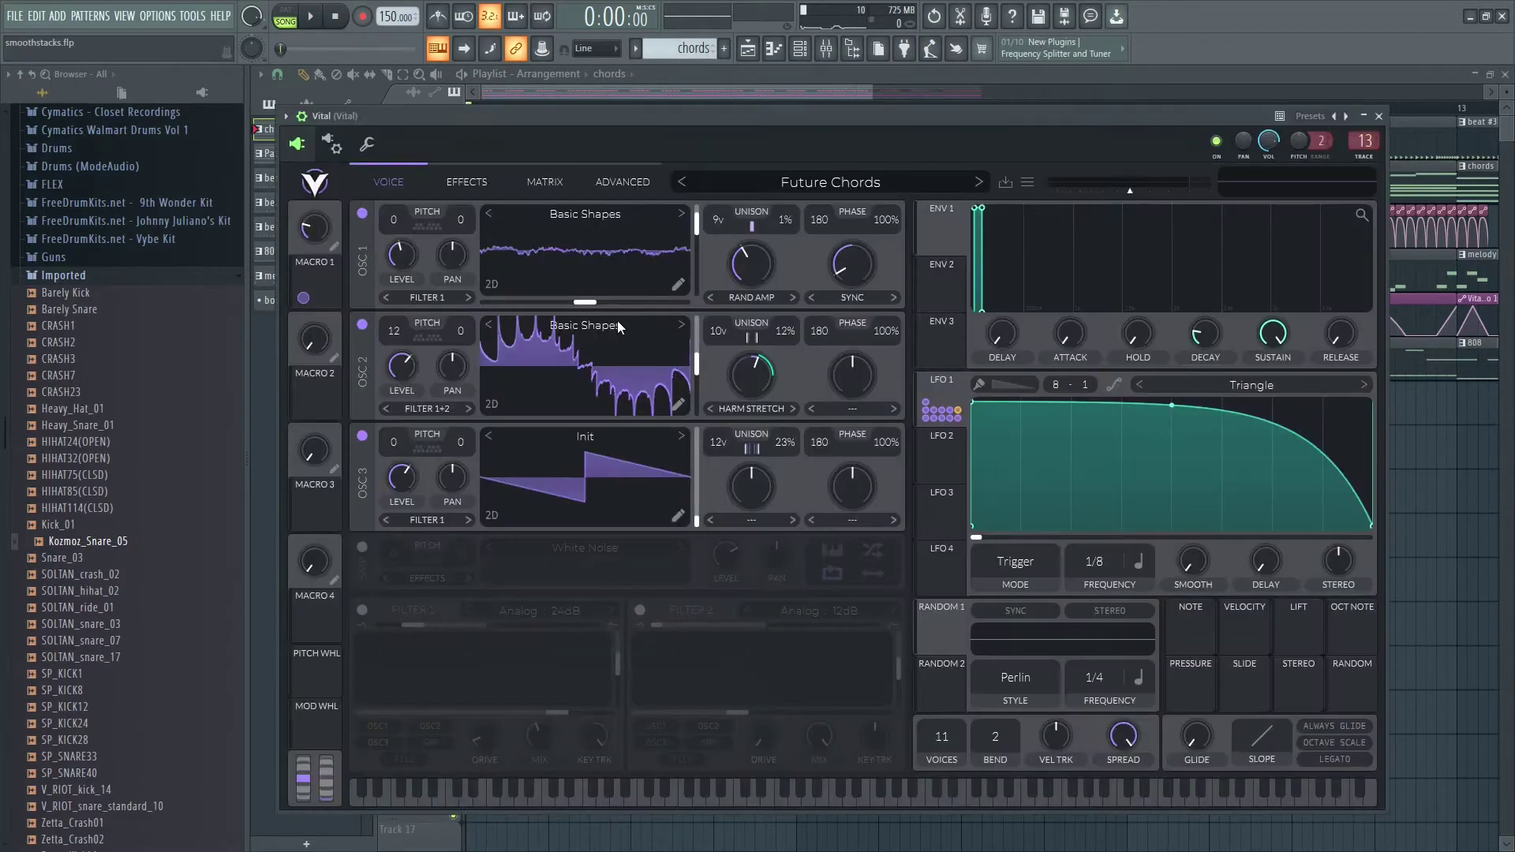
pyautogui.moveTo(554, 116); pyautogui.dragTo(628, 106)
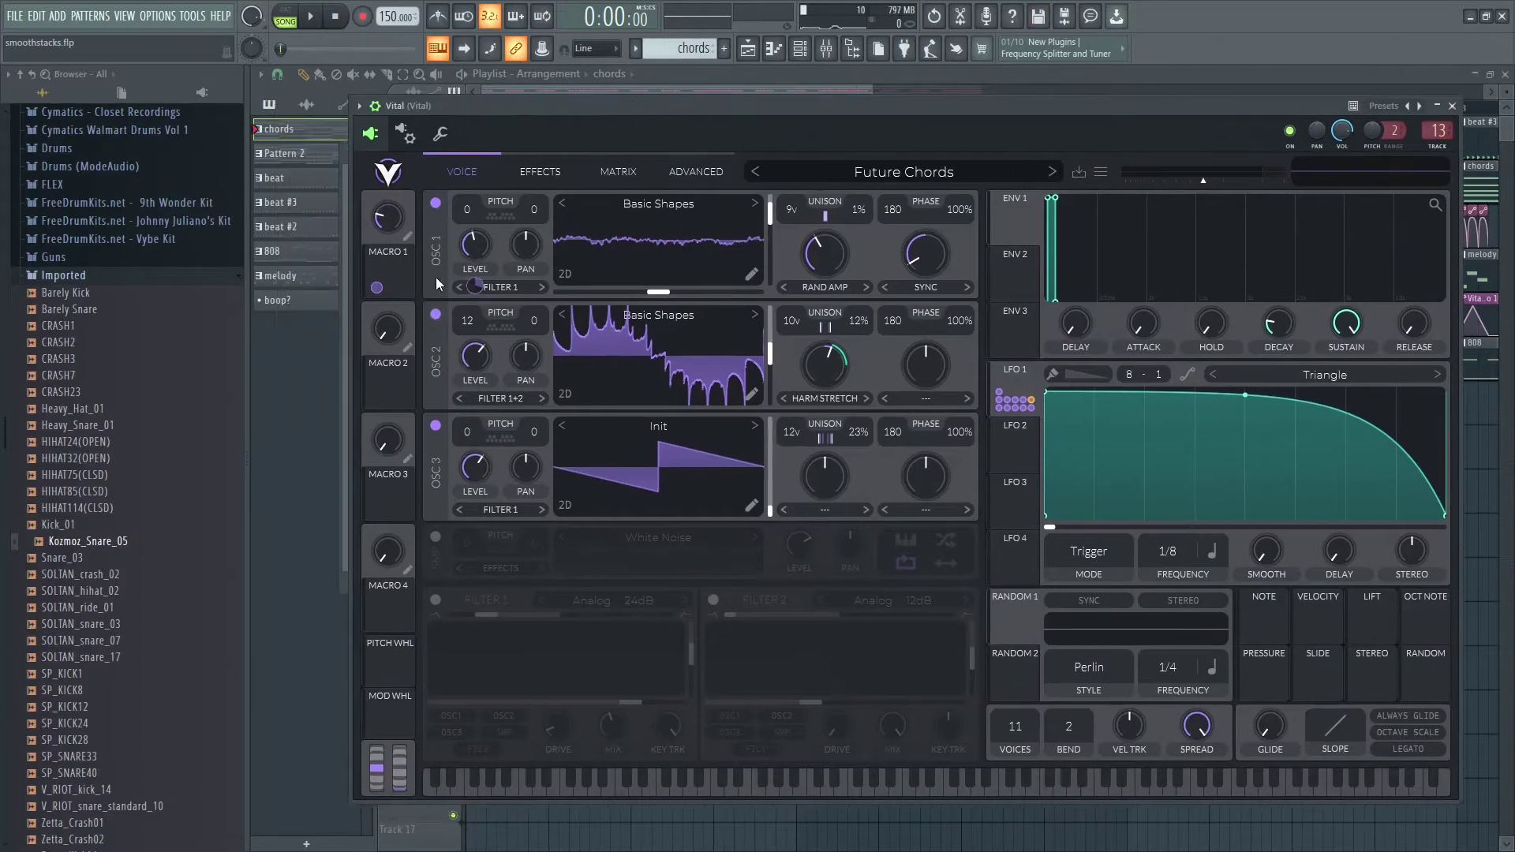
pyautogui.click(435, 315)
pyautogui.click(434, 427)
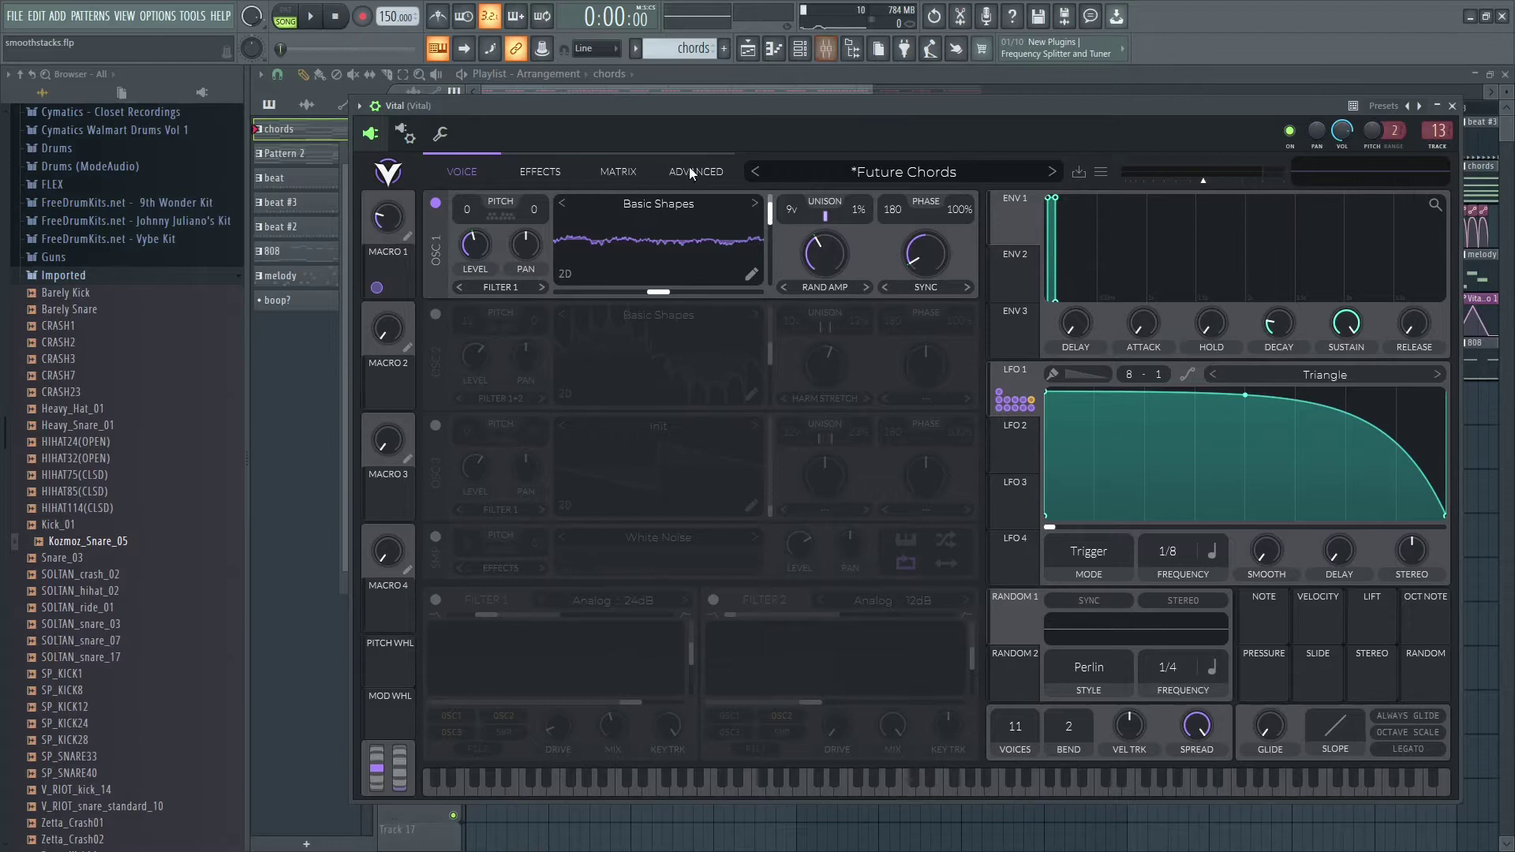
# Step: Open the Mixer and show the Channel Rack over it, listing the Vital and Harmor channels
pyautogui.click(826, 49)
pyautogui.click(748, 48)
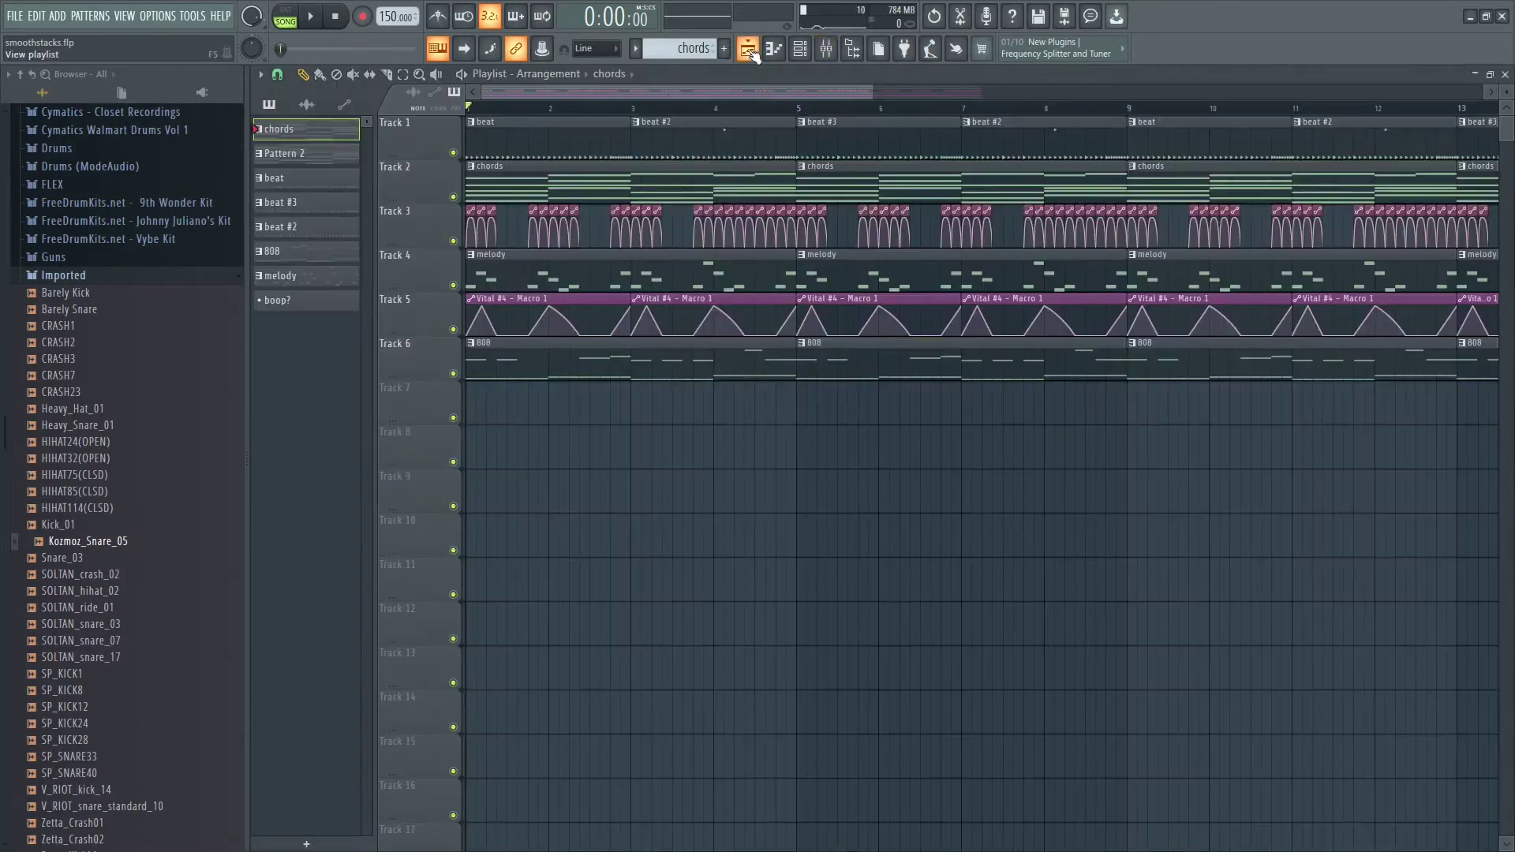
pyautogui.scroll(5, 515, 232)
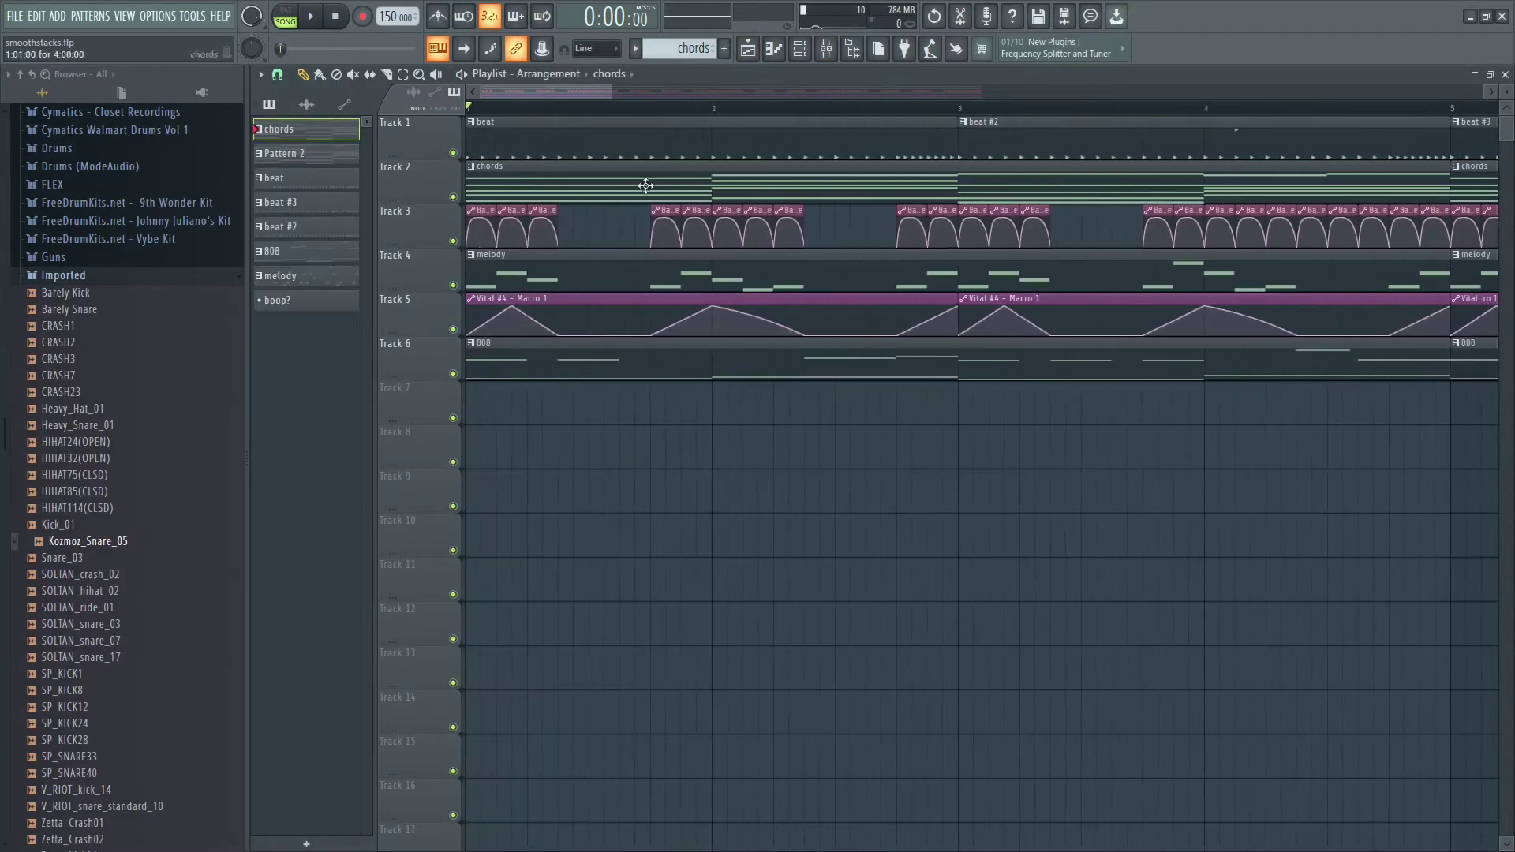
pyautogui.scroll(-4, 845, 371)
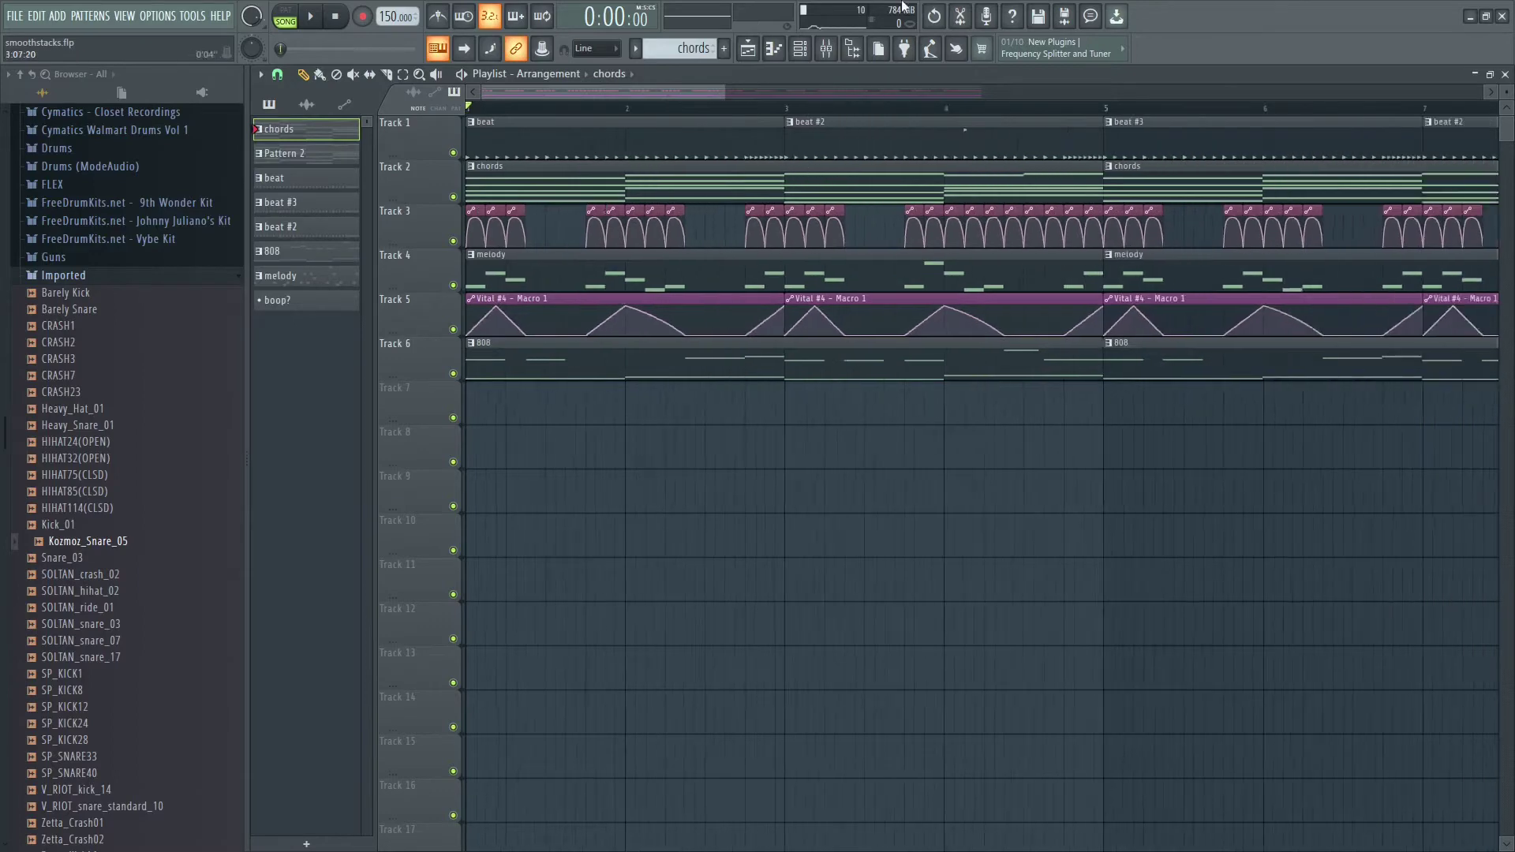
pyautogui.click(826, 49)
pyautogui.click(799, 48)
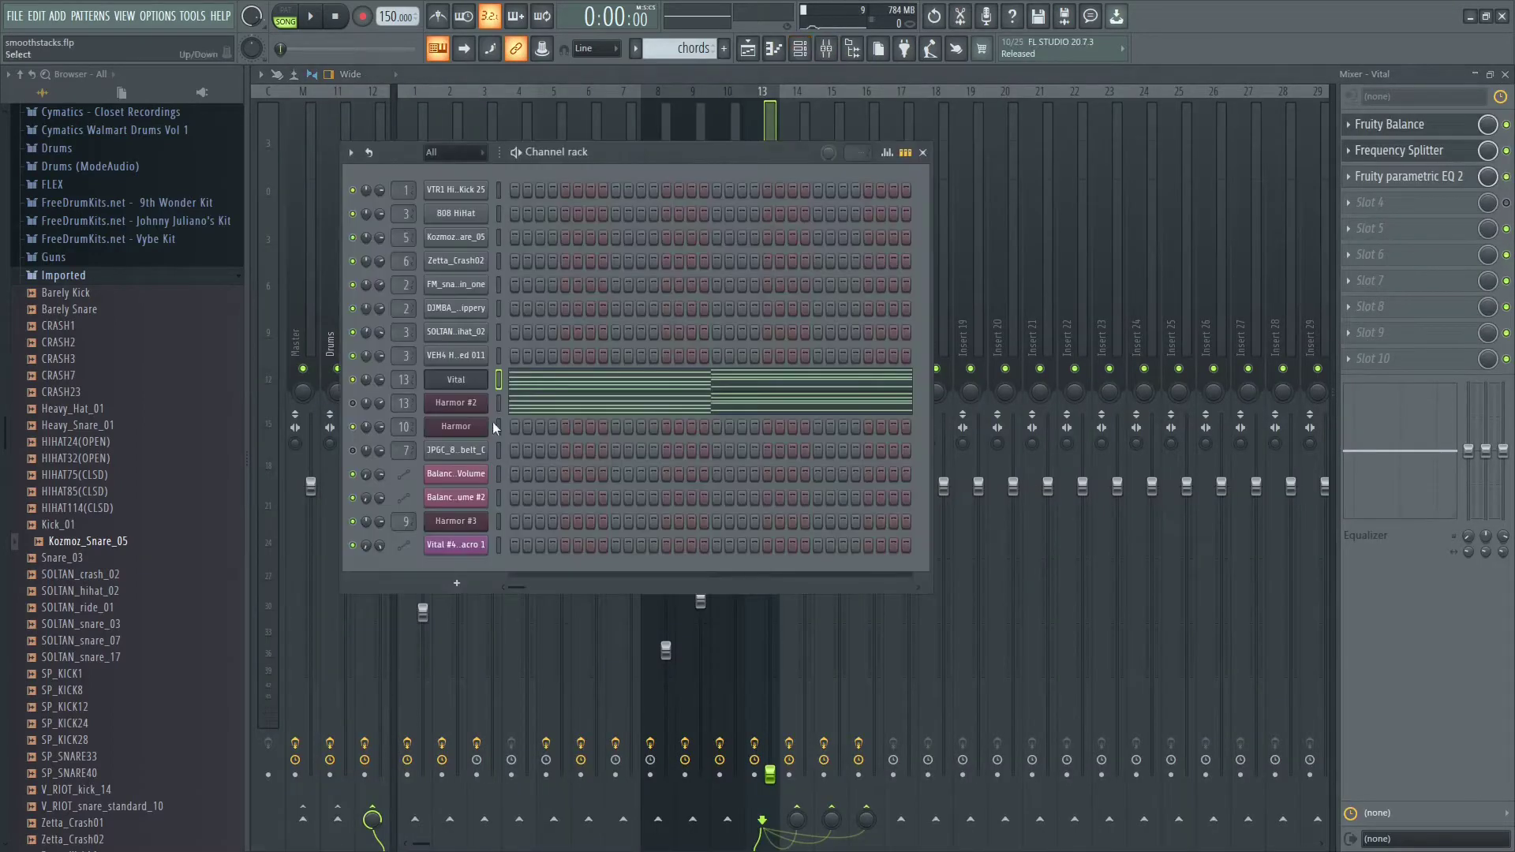
pyautogui.click(481, 383)
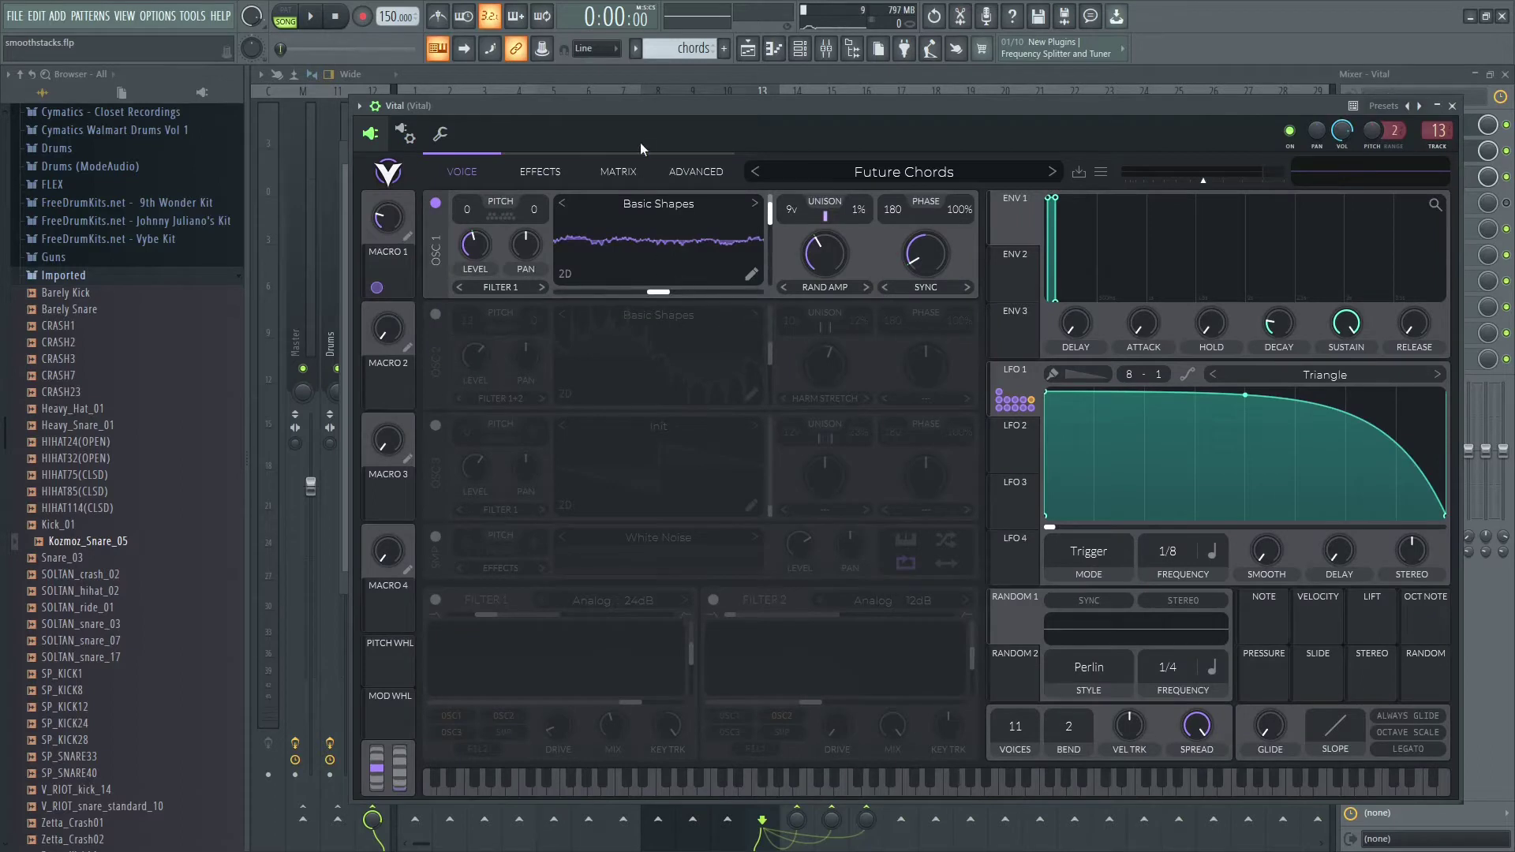
pyautogui.moveTo(538, 105); pyautogui.dragTo(533, 102)
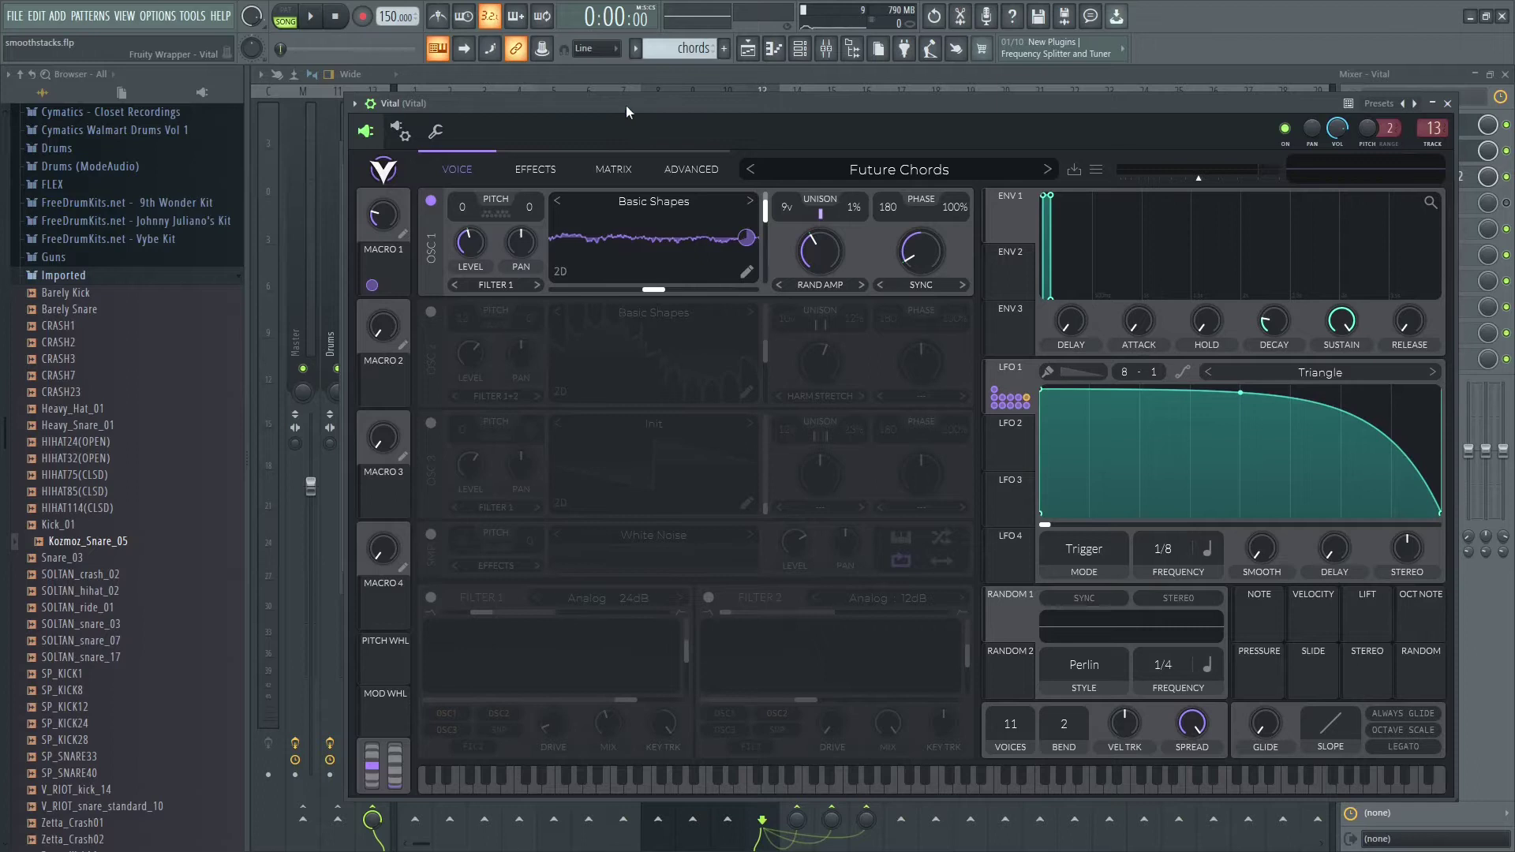
pyautogui.press('space')
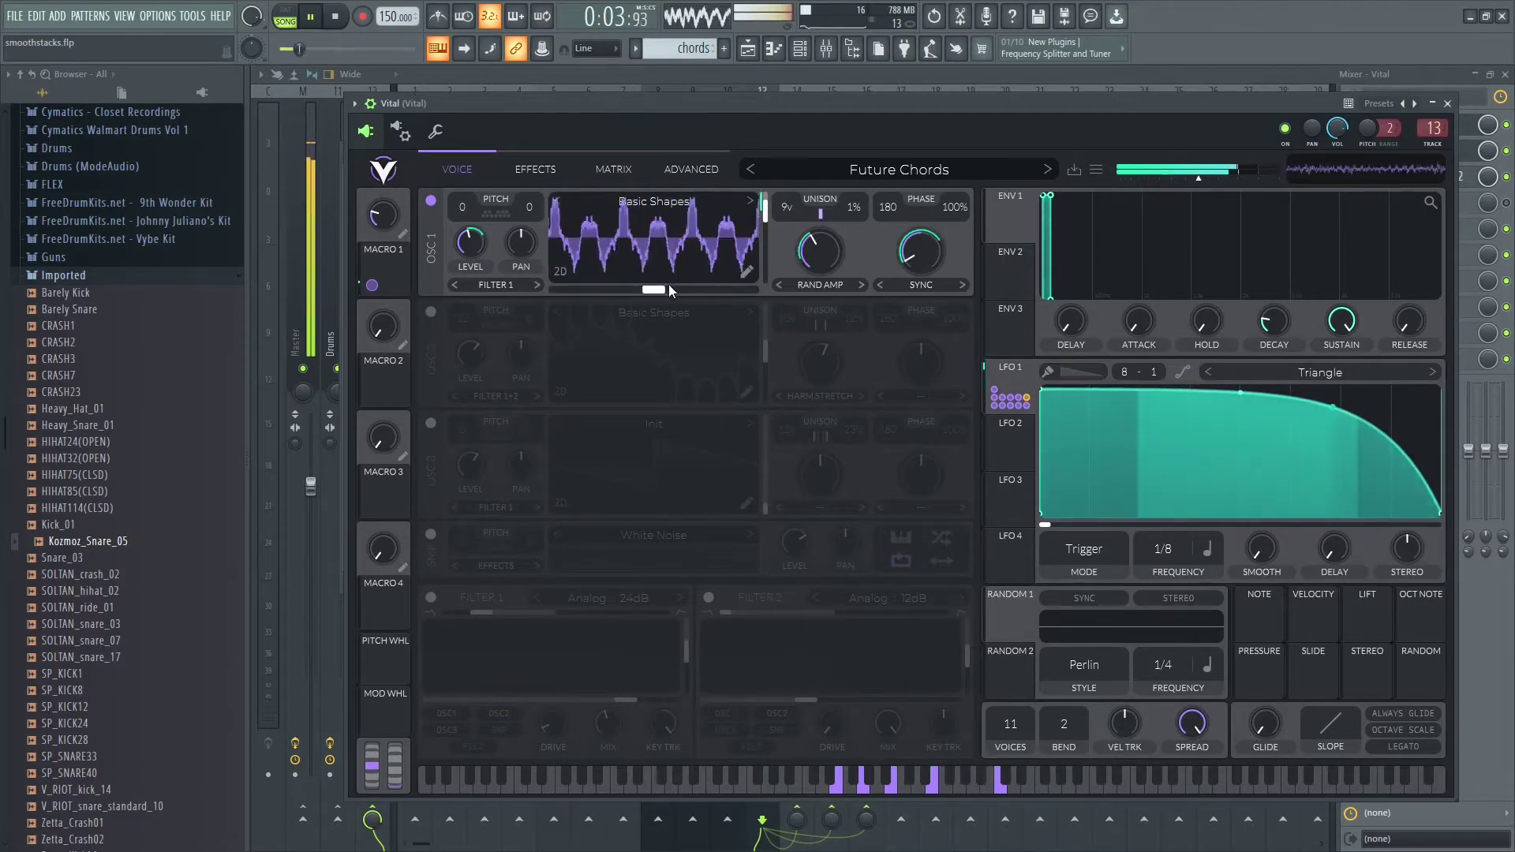
pyautogui.press('space')
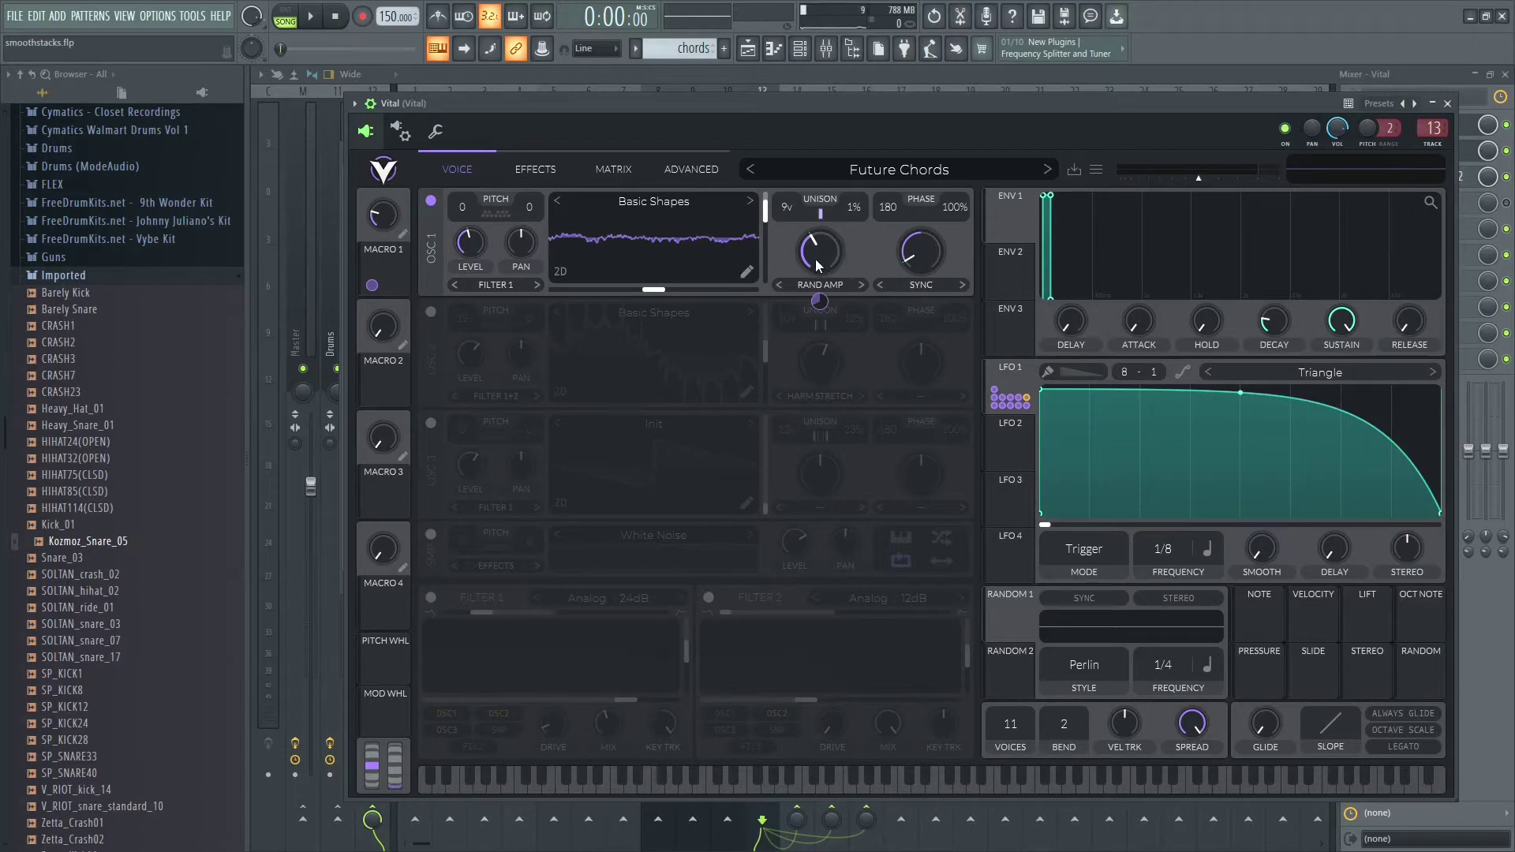
pyautogui.rightClick(930, 290)
pyautogui.click(936, 284)
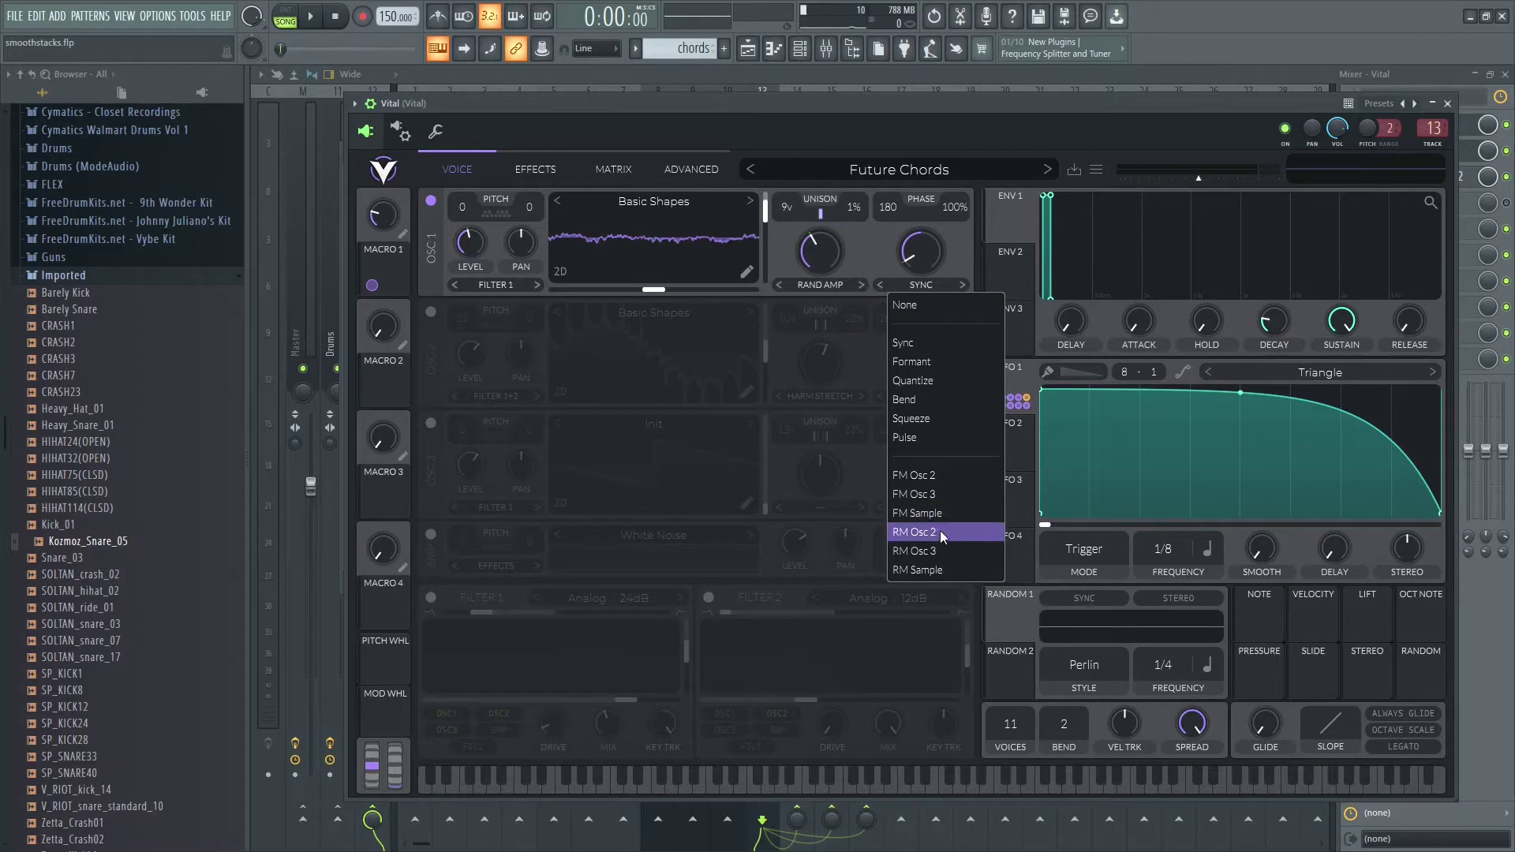
pyautogui.click(872, 244)
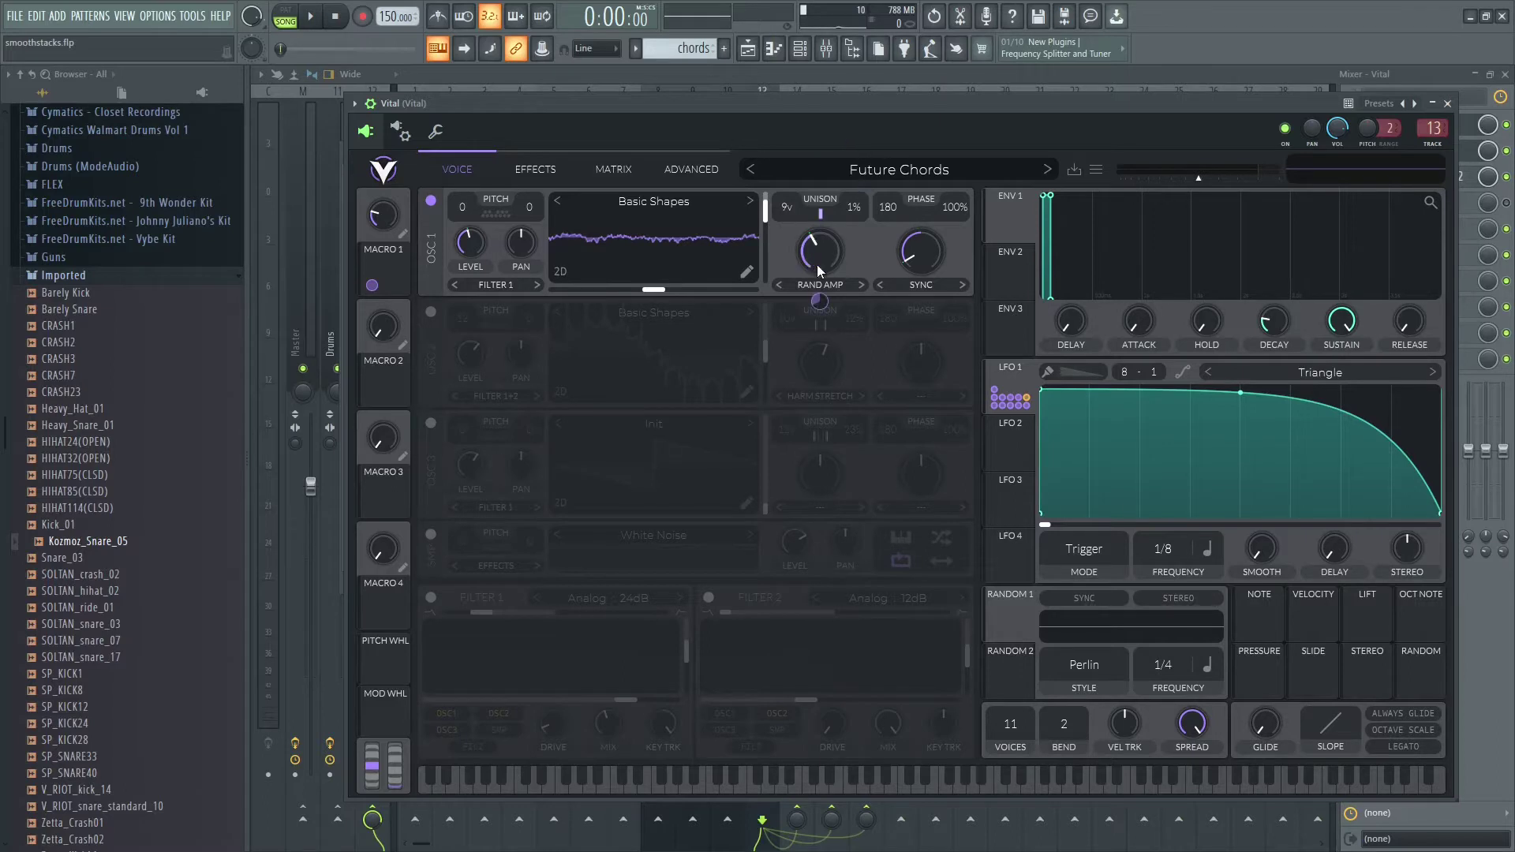
pyautogui.click(838, 286)
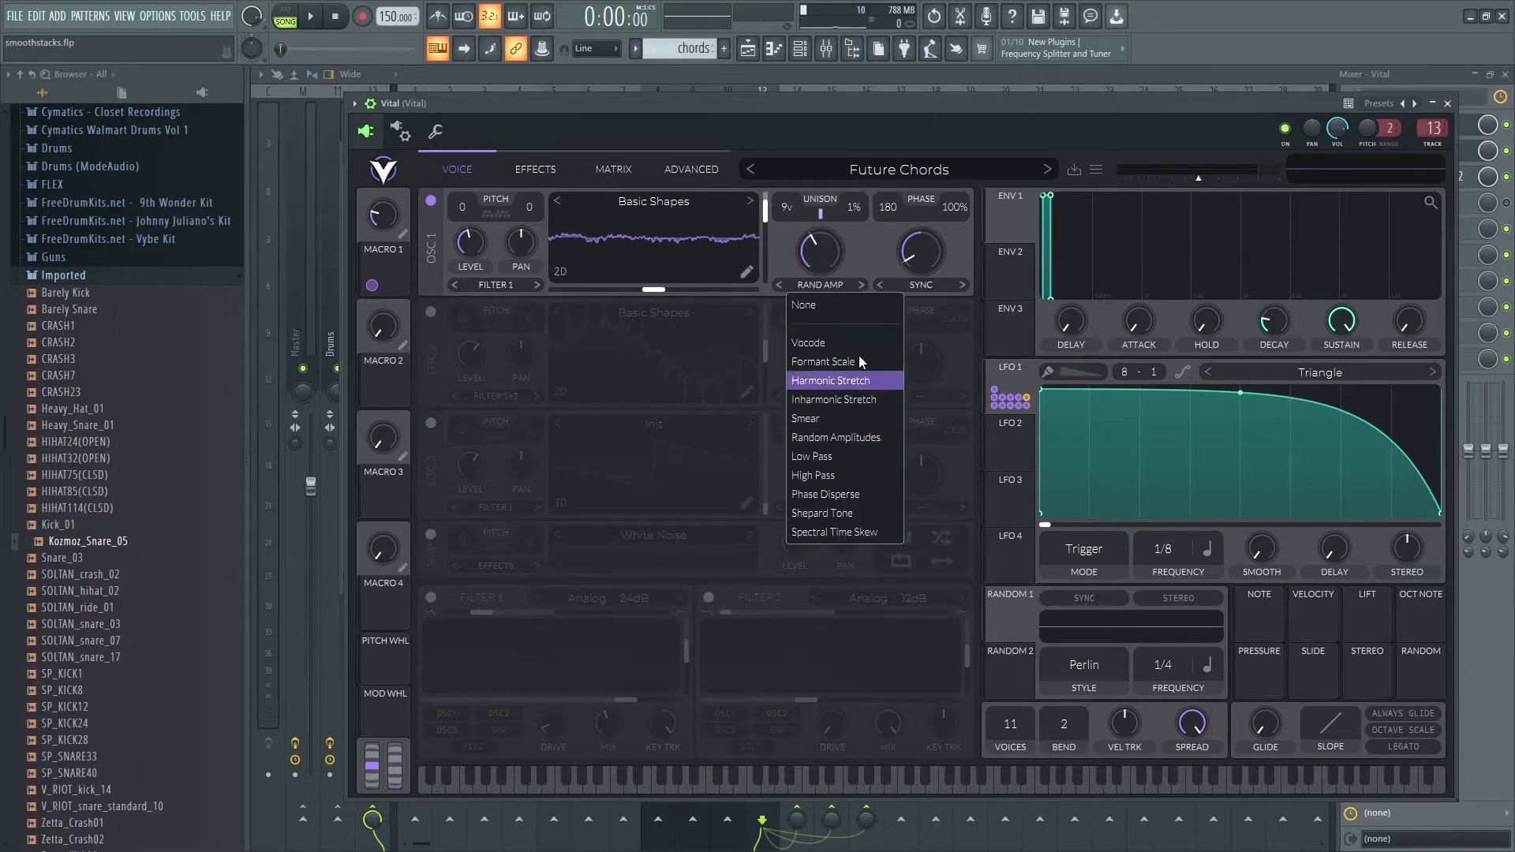
pyautogui.click(849, 256)
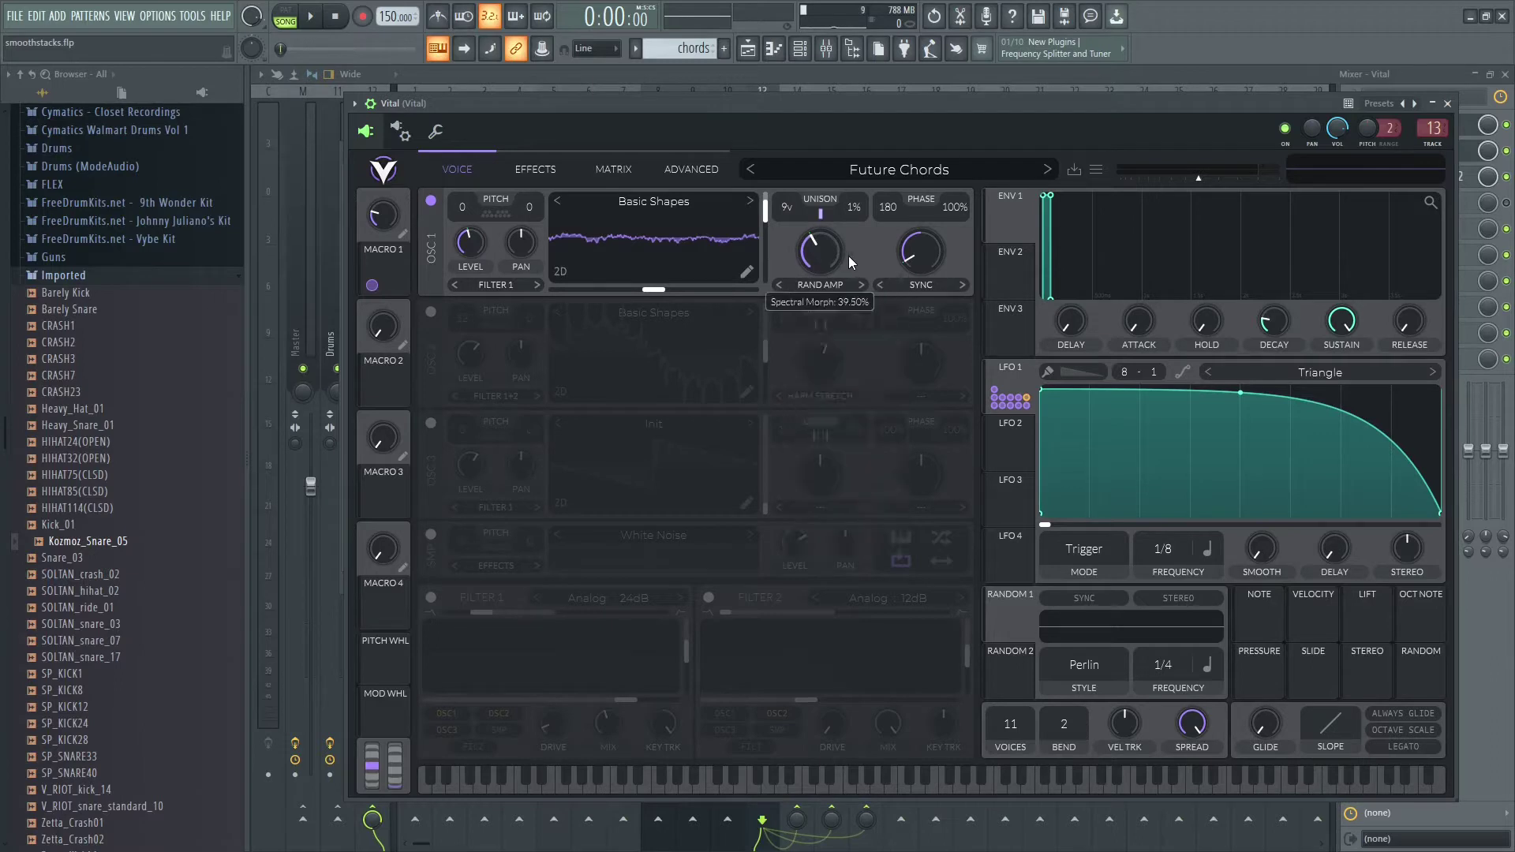
pyautogui.moveTo(819, 299)
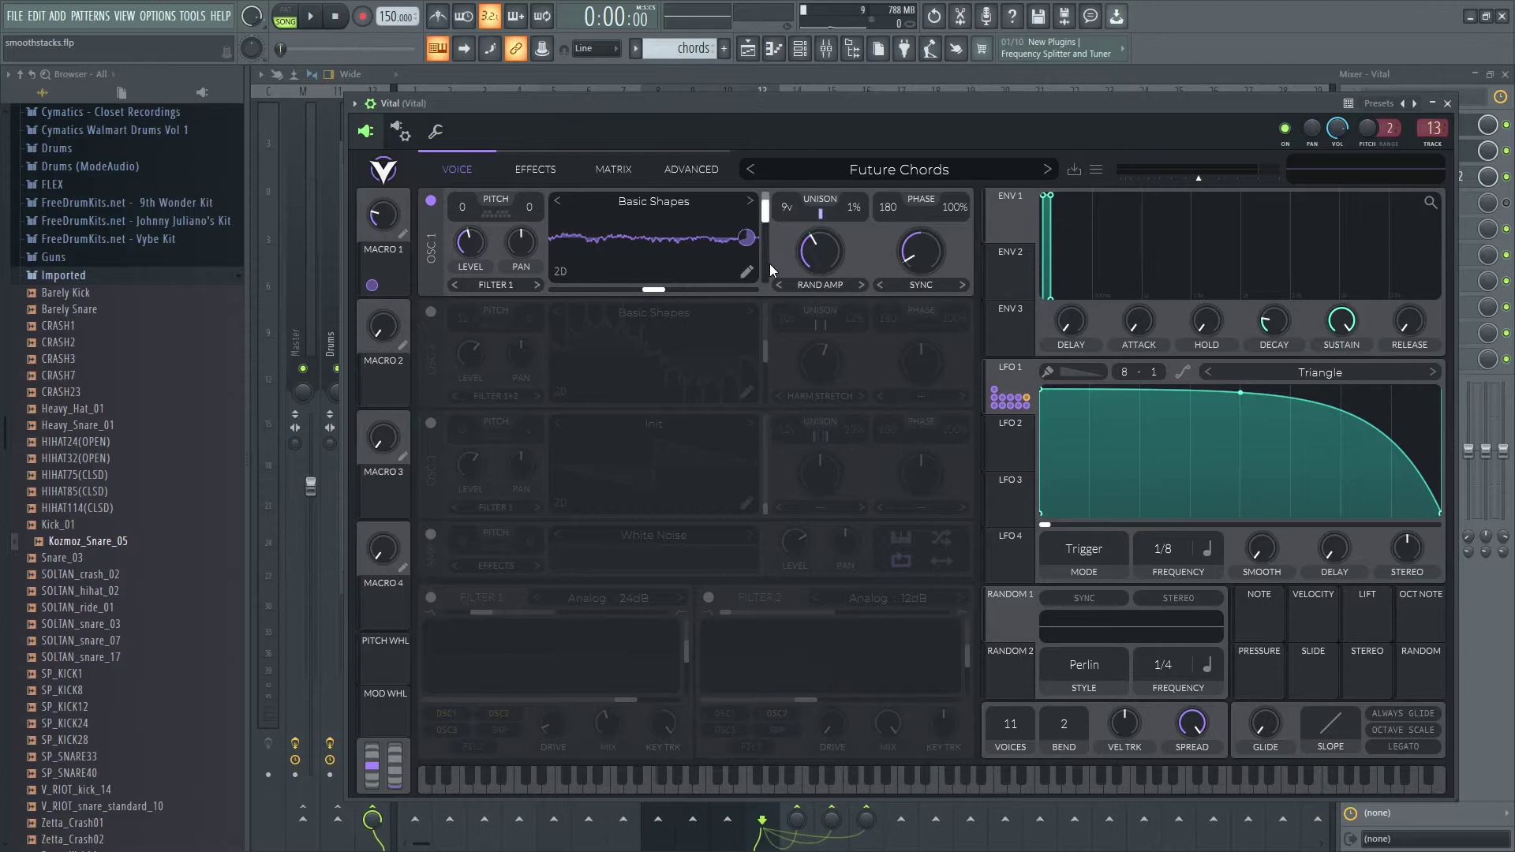
pyautogui.press('space')
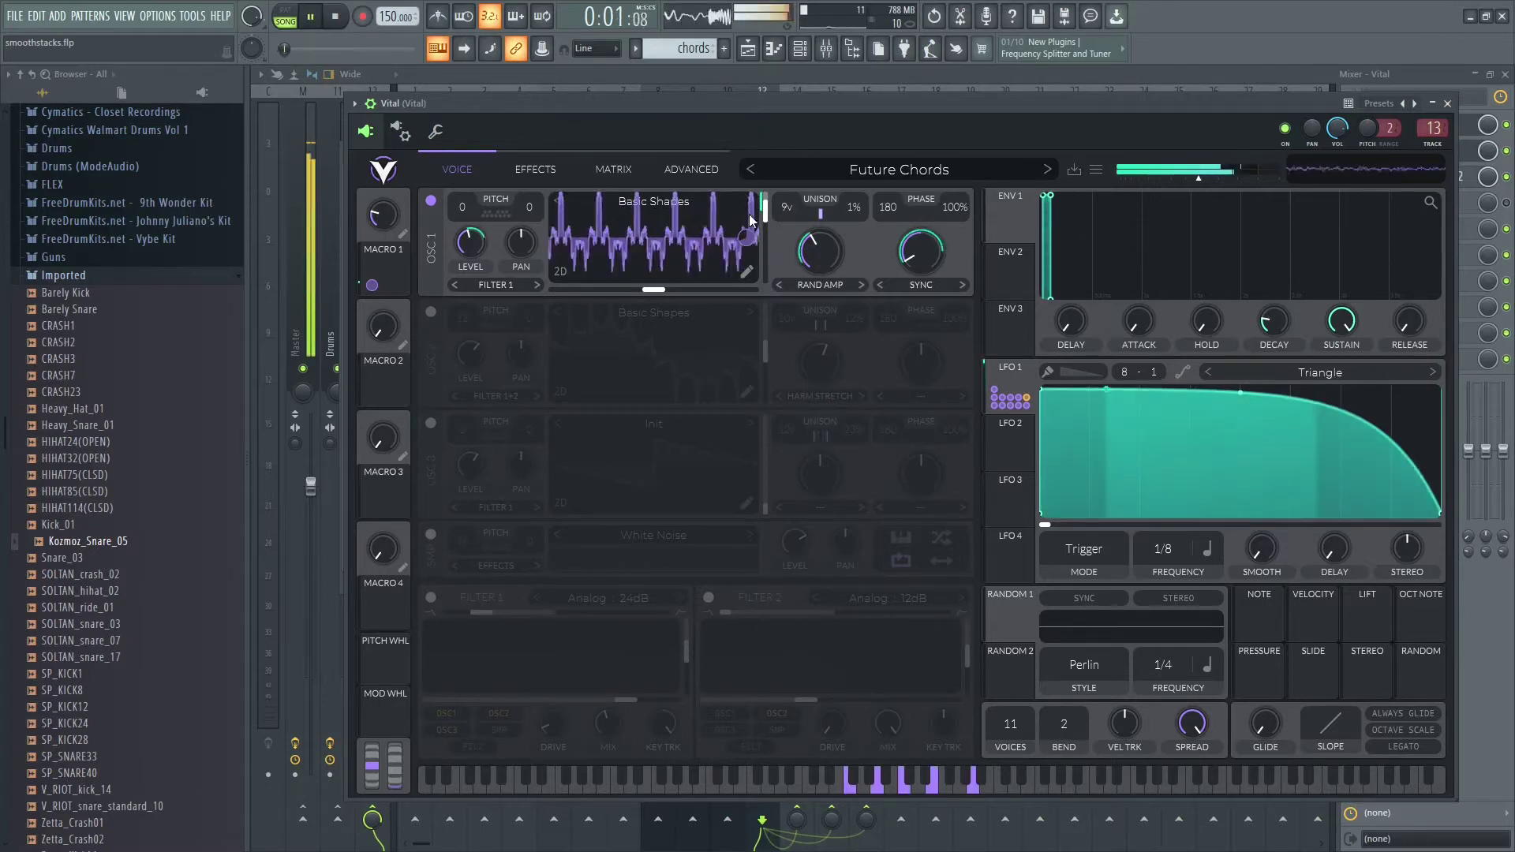
pyautogui.press('space')
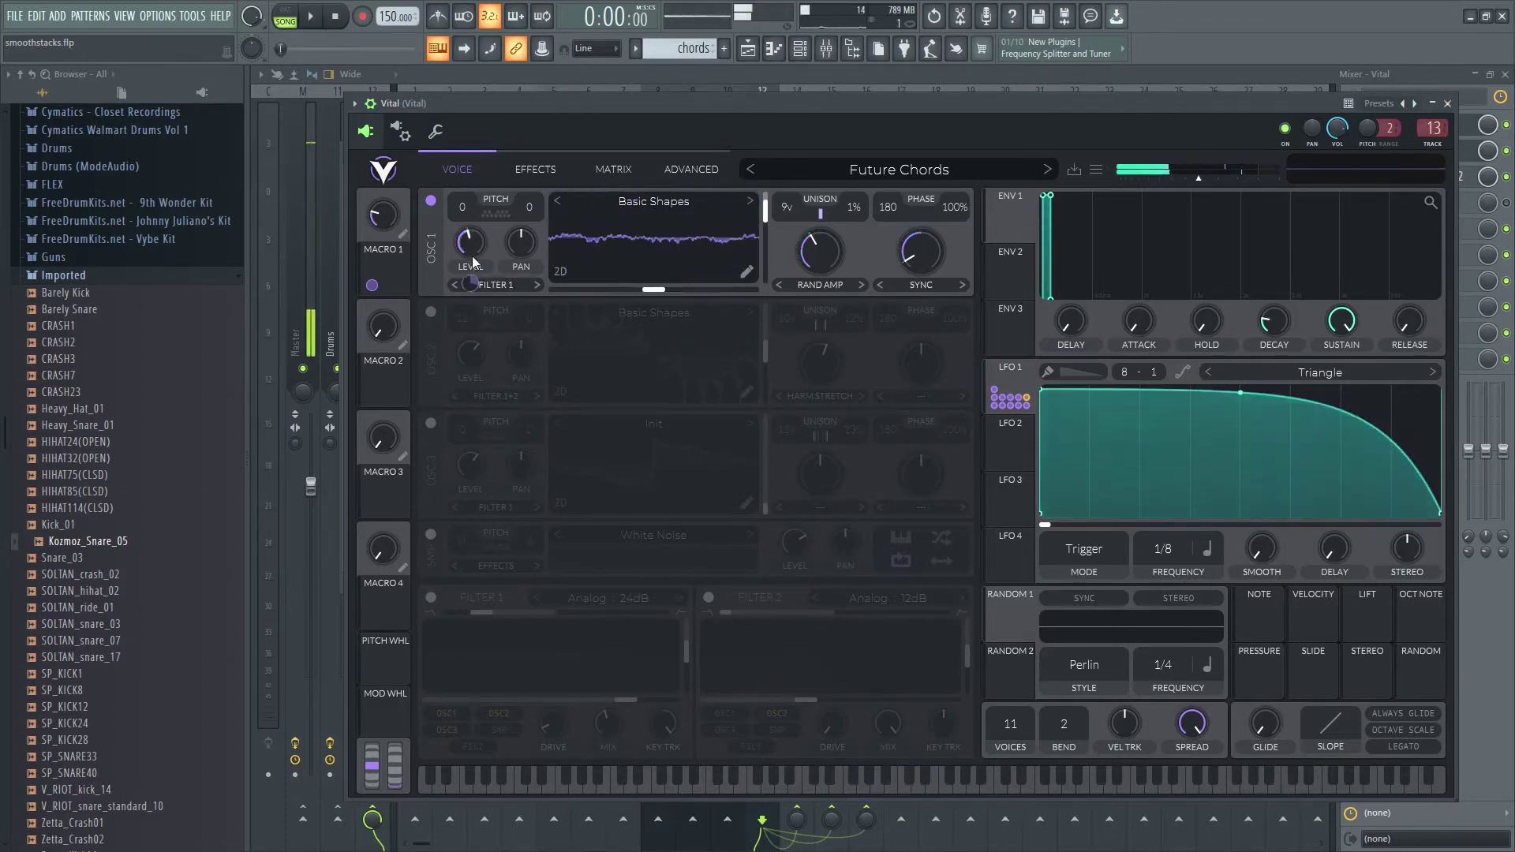
# Step: Solo Vital's second oscillator, enable its first transpose-snap note, and play the chords
pyautogui.click(430, 312)
pyautogui.click(431, 200)
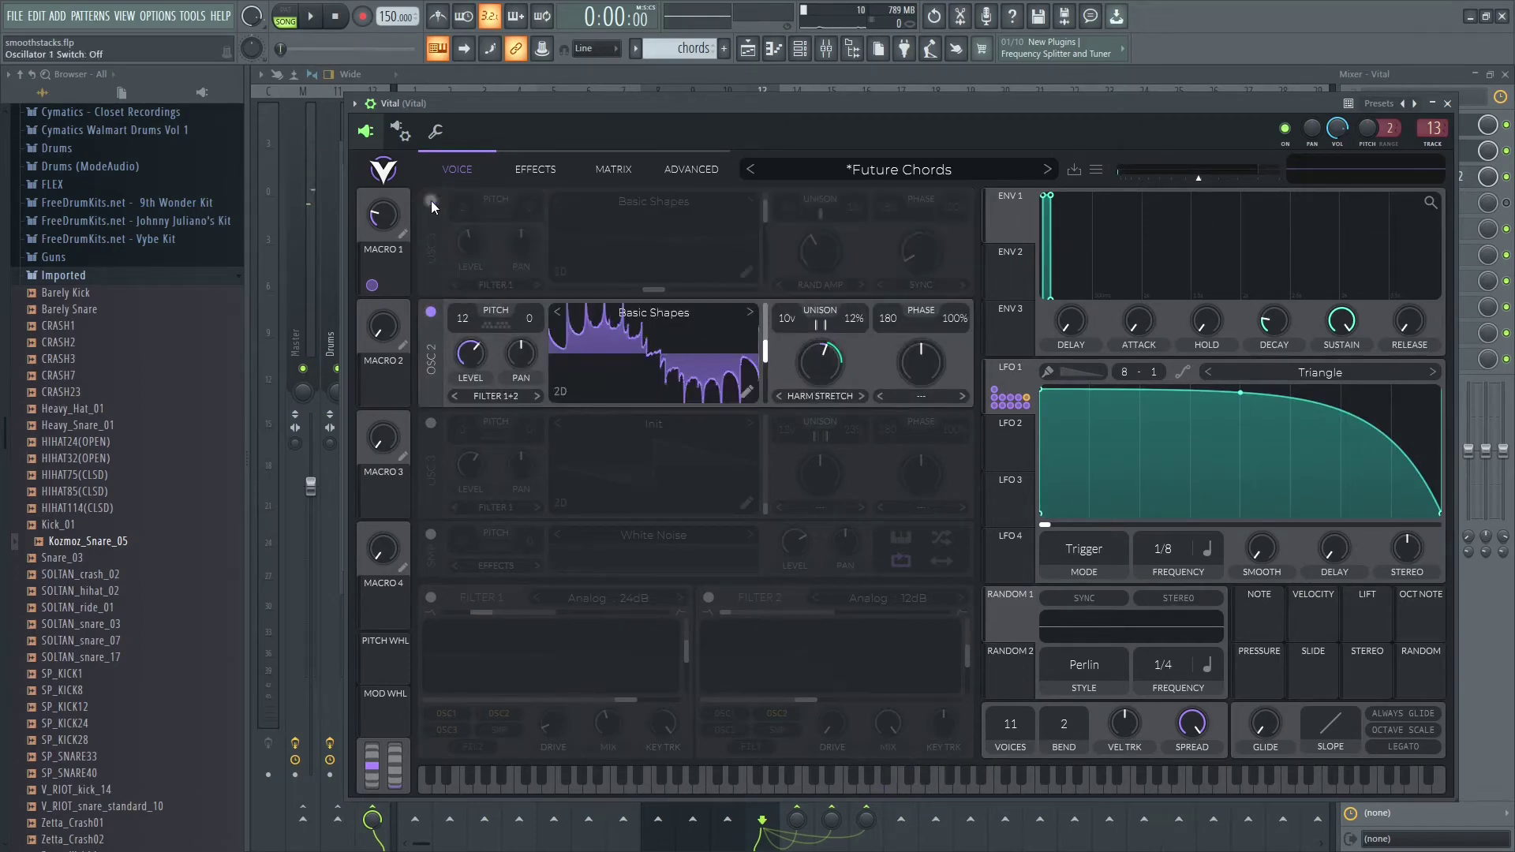
pyautogui.click(496, 323)
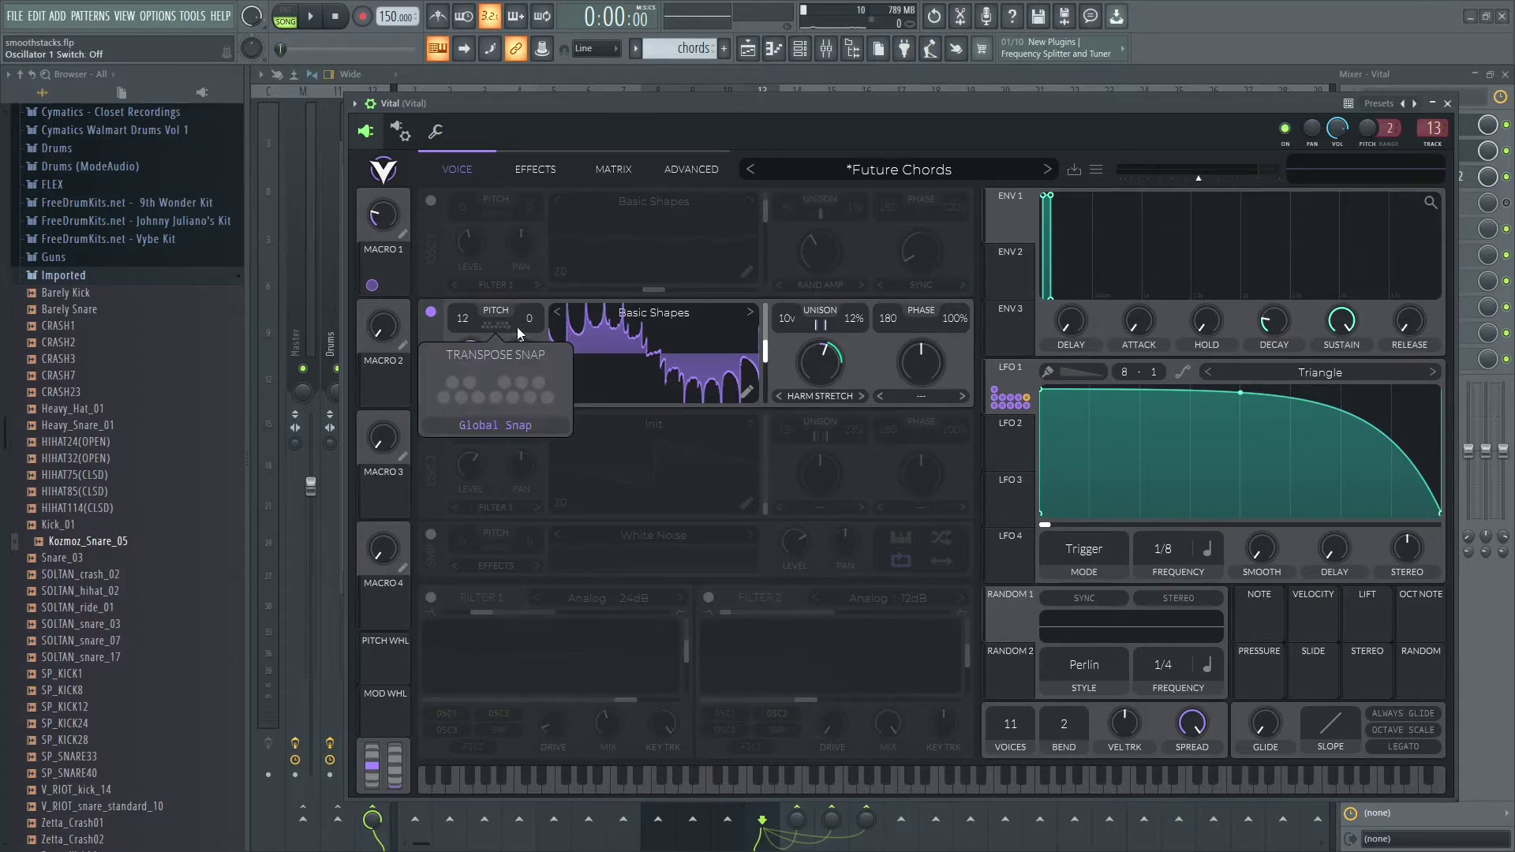
pyautogui.click(443, 398)
pyautogui.click(308, 16)
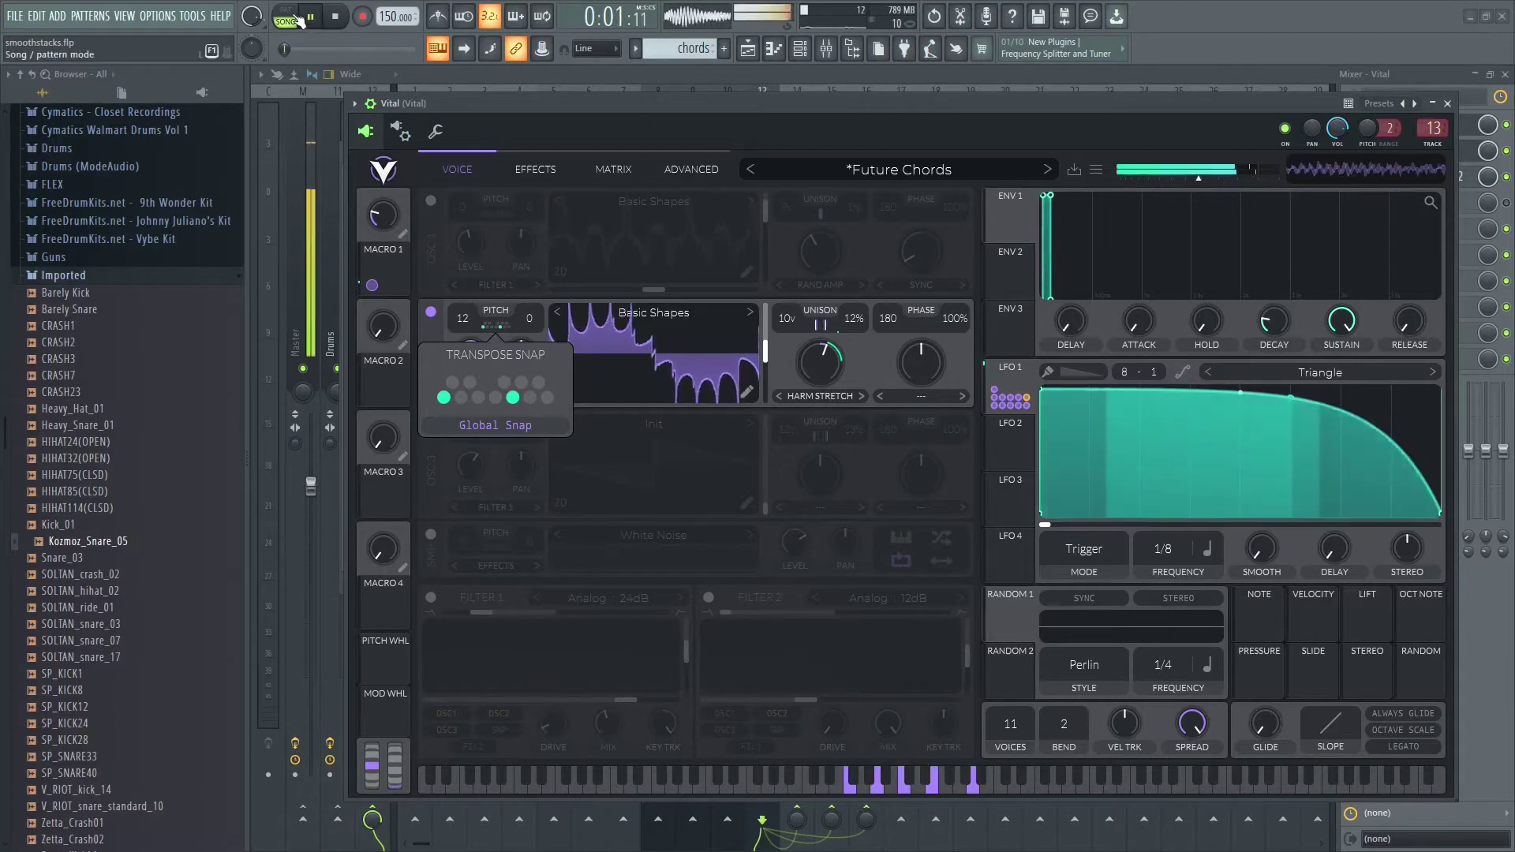
# Step: Try different OSC 2 transpose-snap notes, including D#, G and E
pyautogui.click(444, 399)
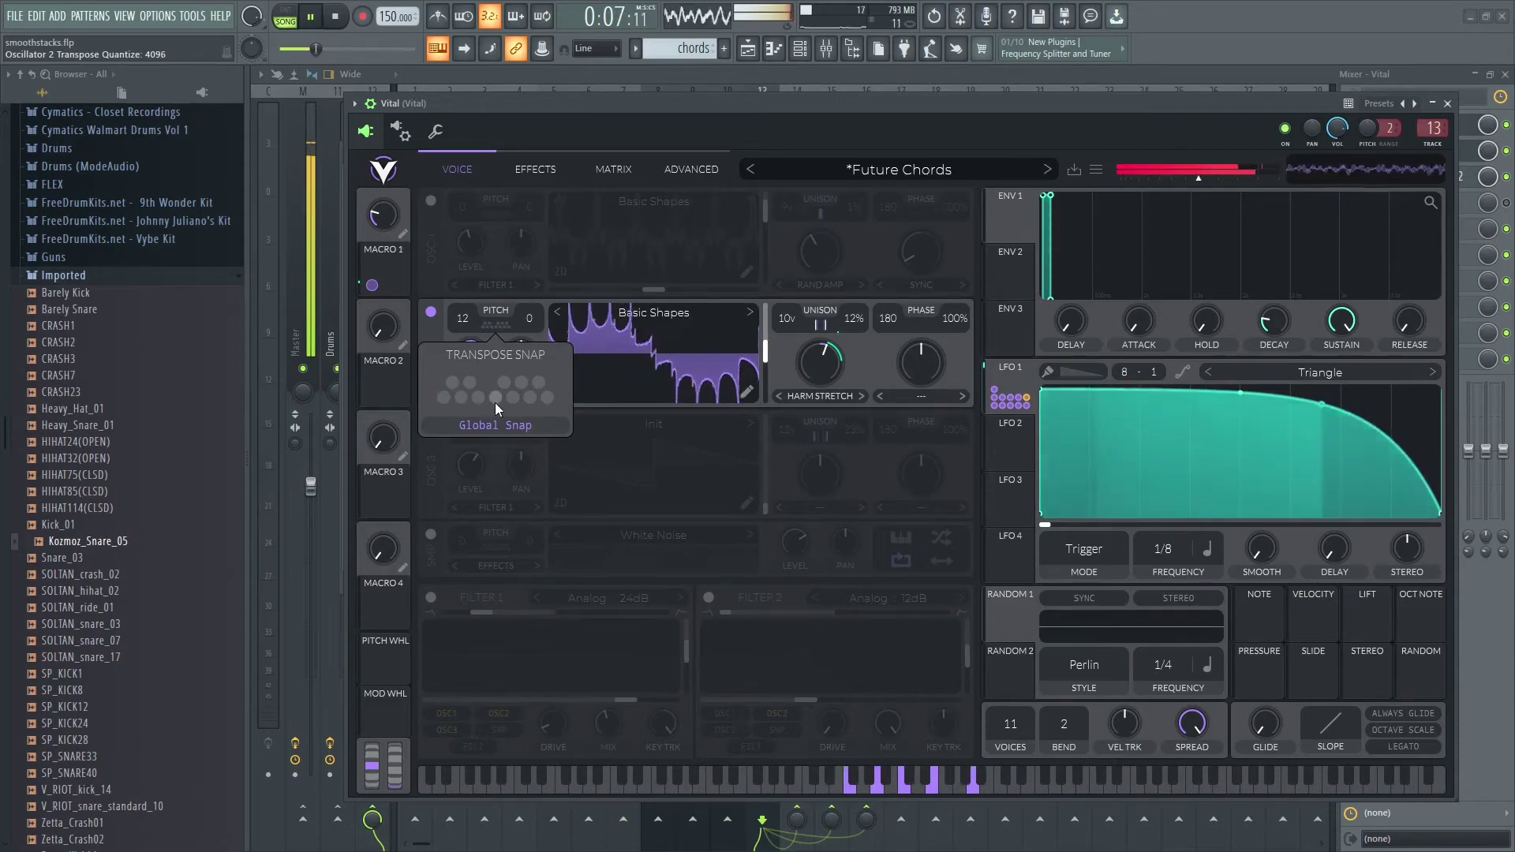
pyautogui.click(443, 397)
pyautogui.click(478, 397)
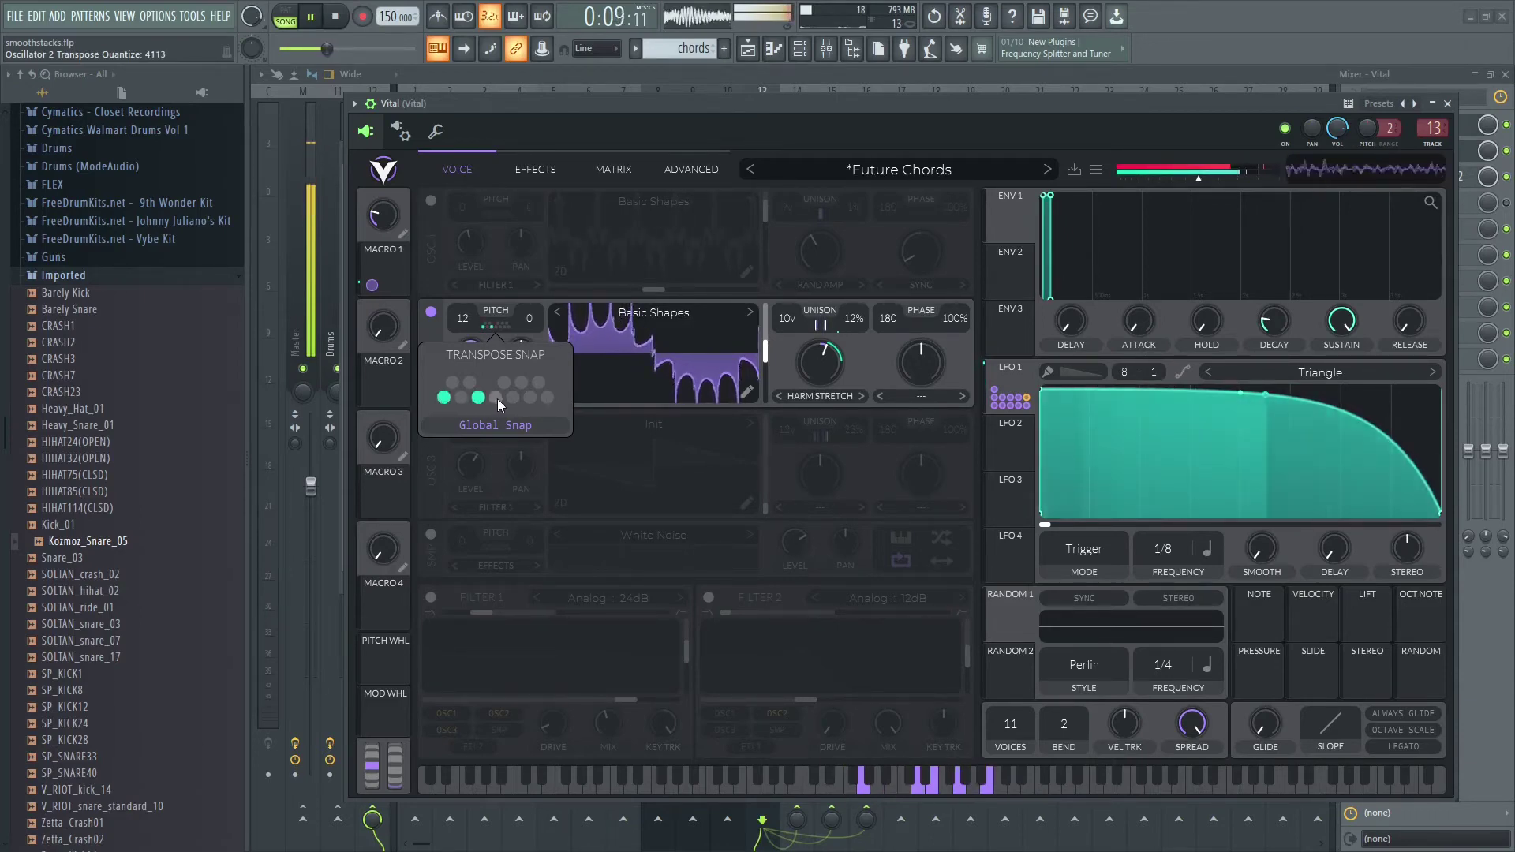
pyautogui.click(512, 398)
pyautogui.click(470, 383)
pyautogui.click(478, 397)
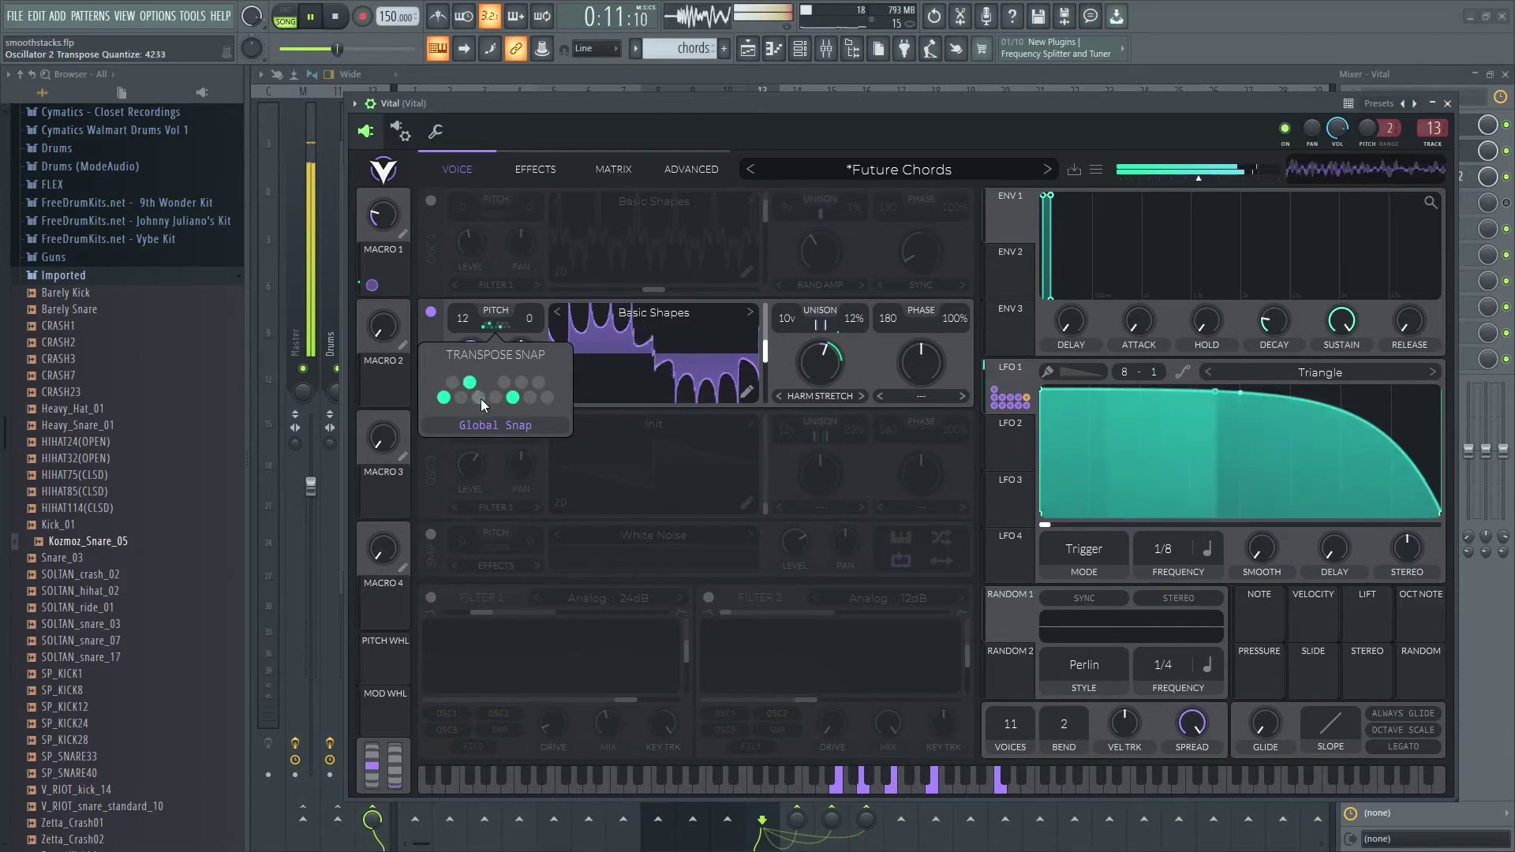
pyautogui.click(480, 396)
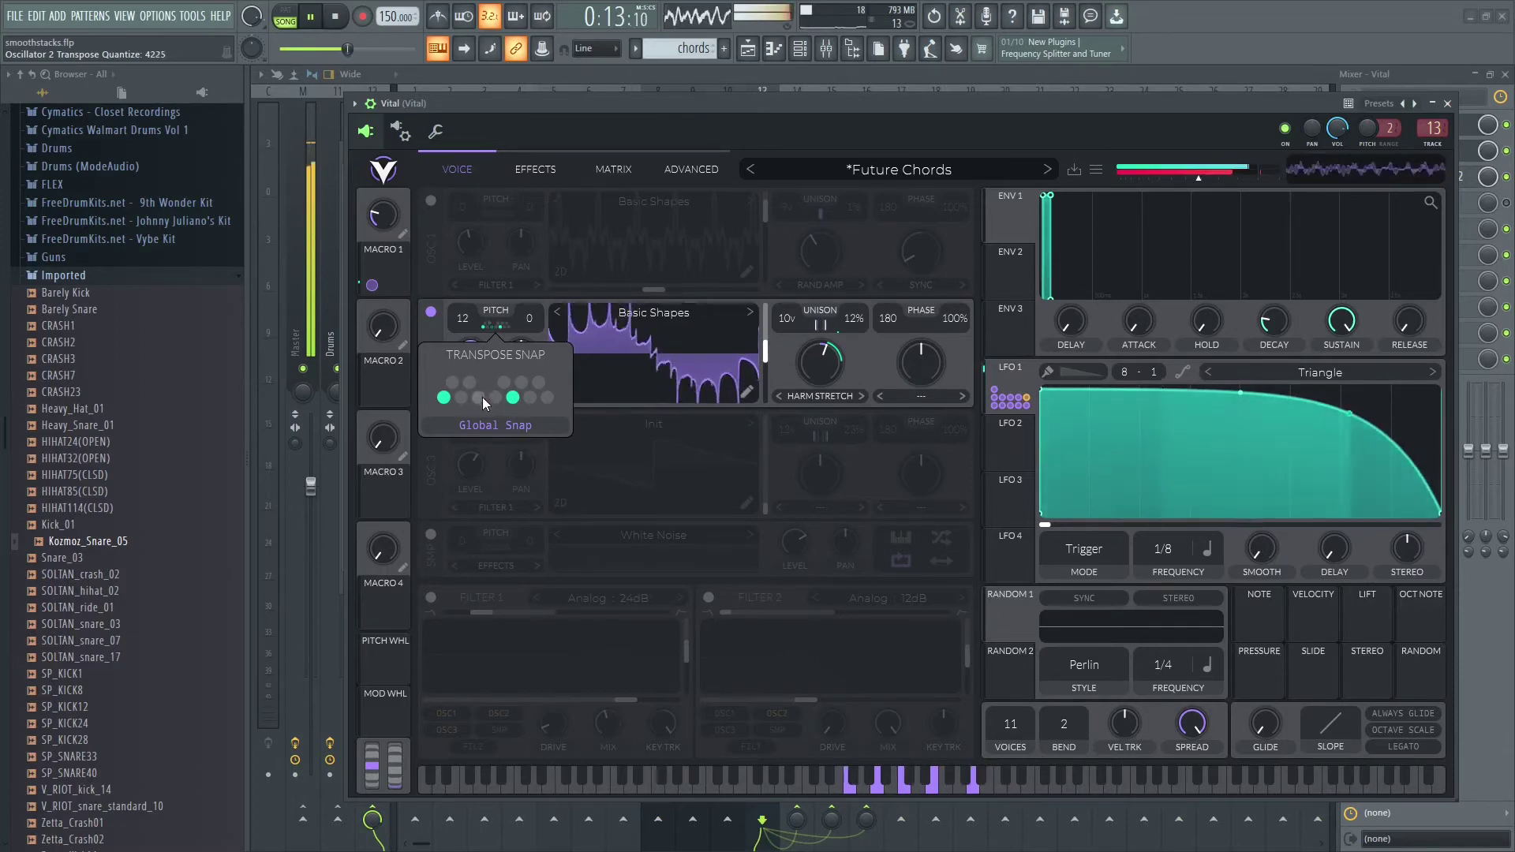
pyautogui.click(480, 398)
# Step: Stop playback and remove one more snap note, leaving only root and fifth
pyautogui.moveTo(455, 344)
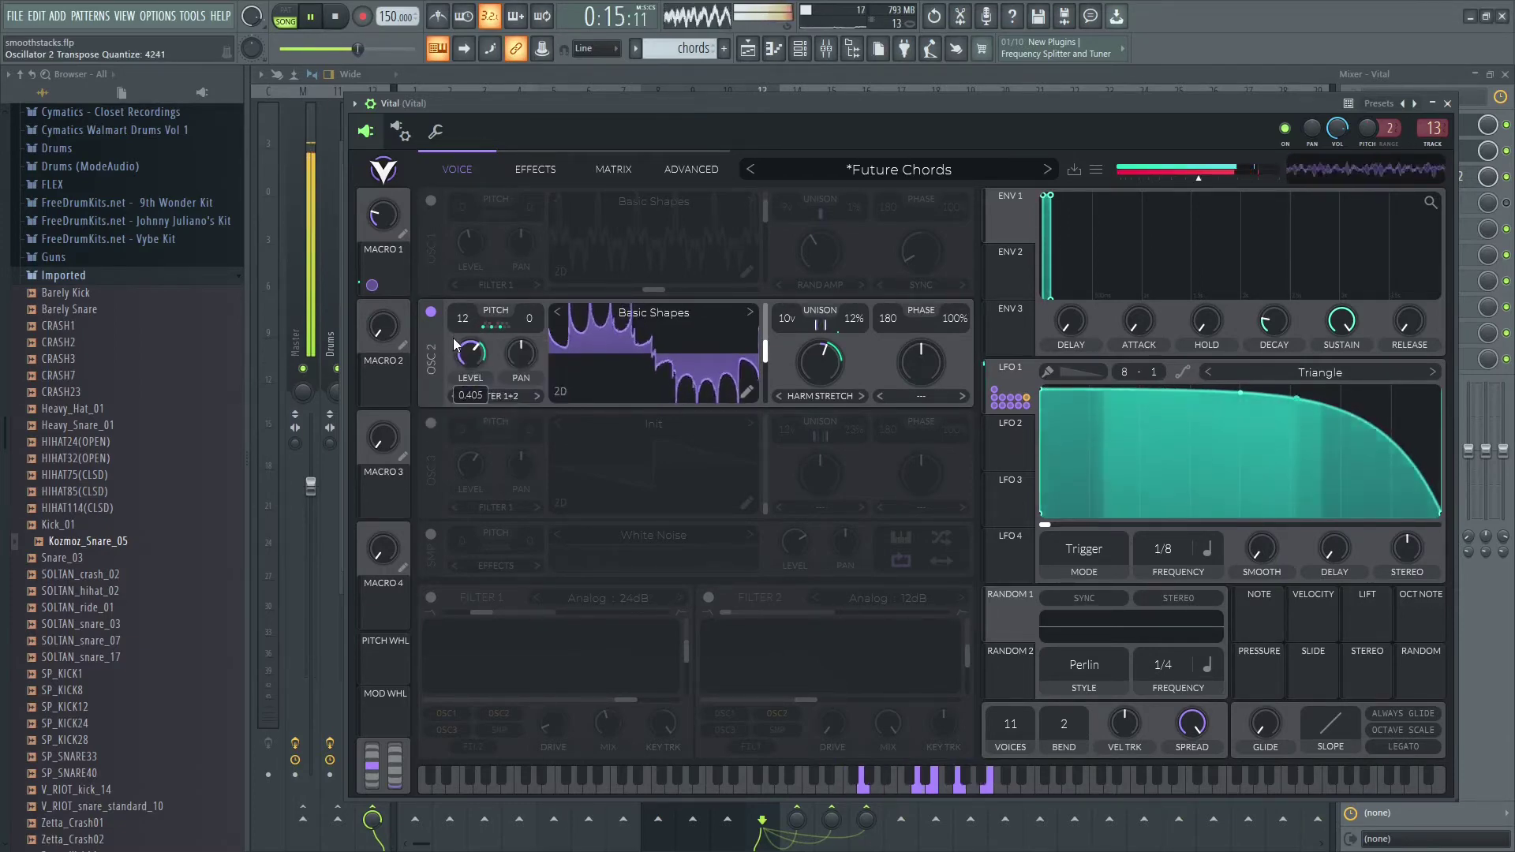
pyautogui.click(334, 15)
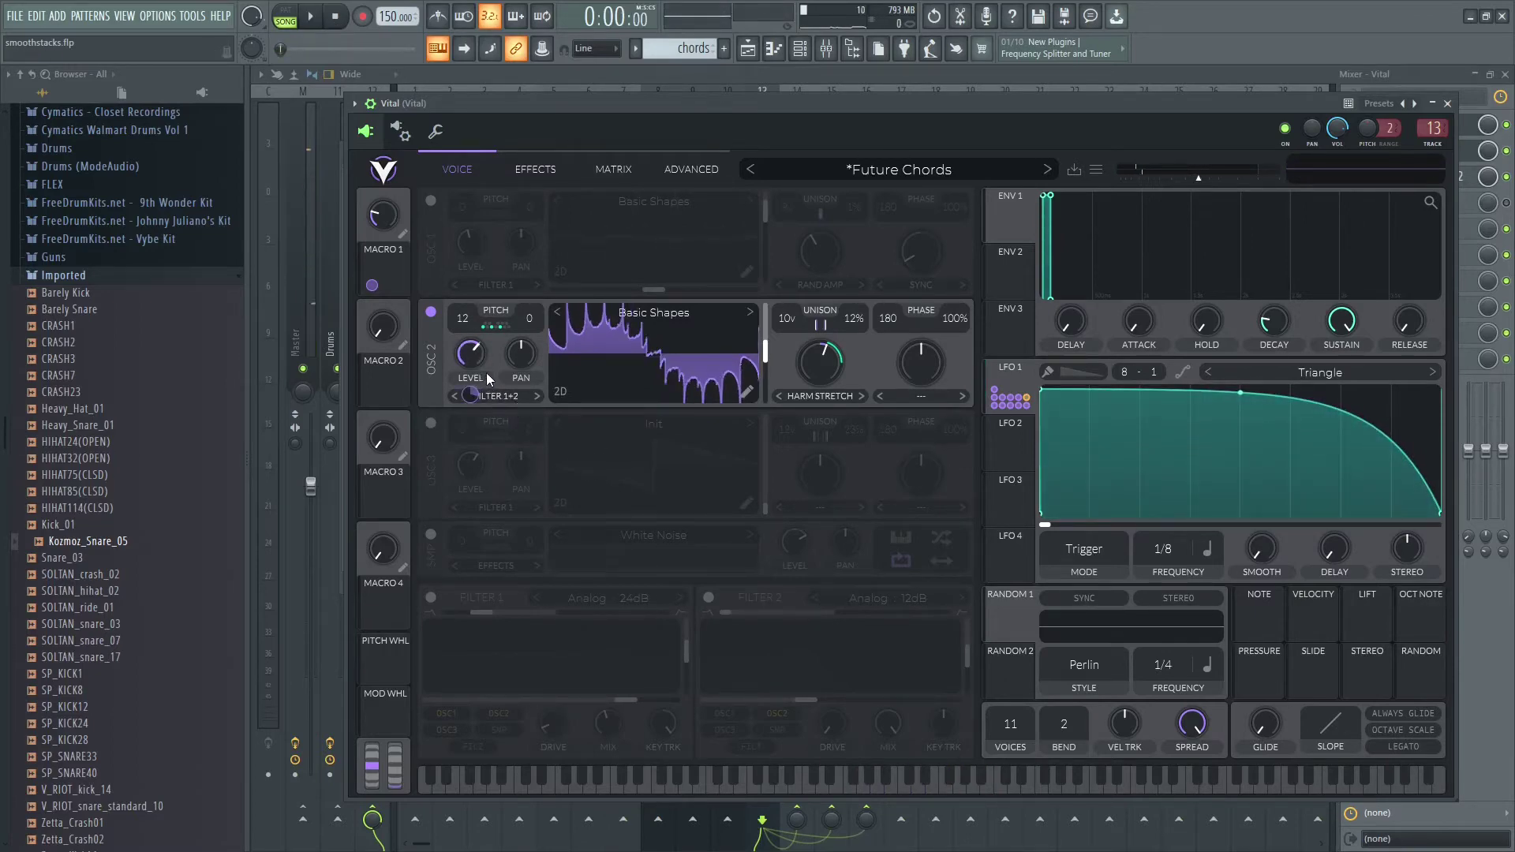
pyautogui.click(493, 326)
pyautogui.click(481, 397)
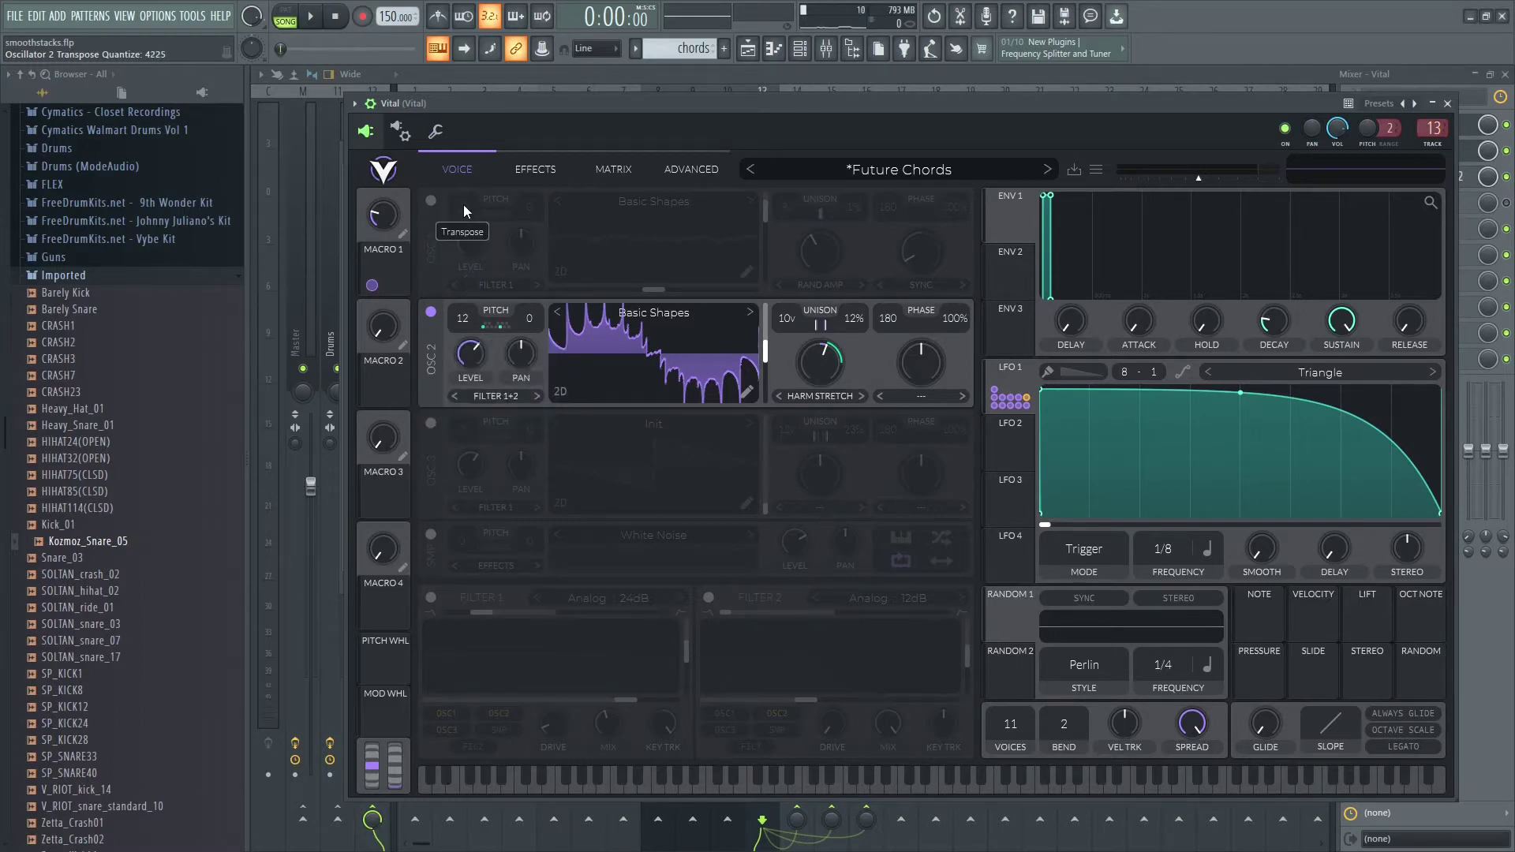
# Step: Switch OSC 1 back on, audition it, and clear all OSC 2 transpose-snap notes
pyautogui.click(433, 201)
pyautogui.press('space')
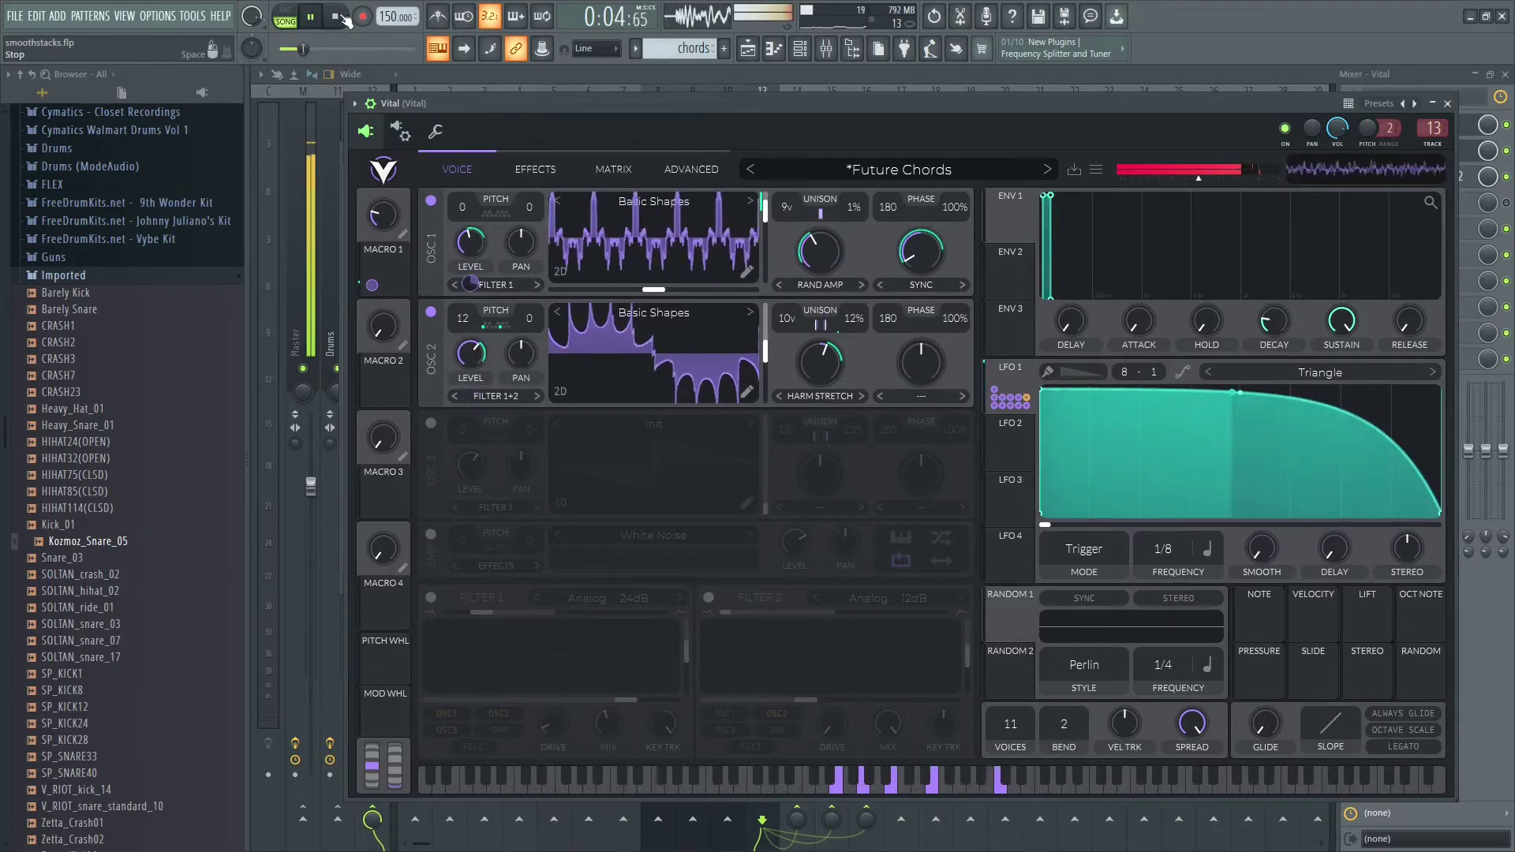
pyautogui.press('space')
pyautogui.click(503, 325)
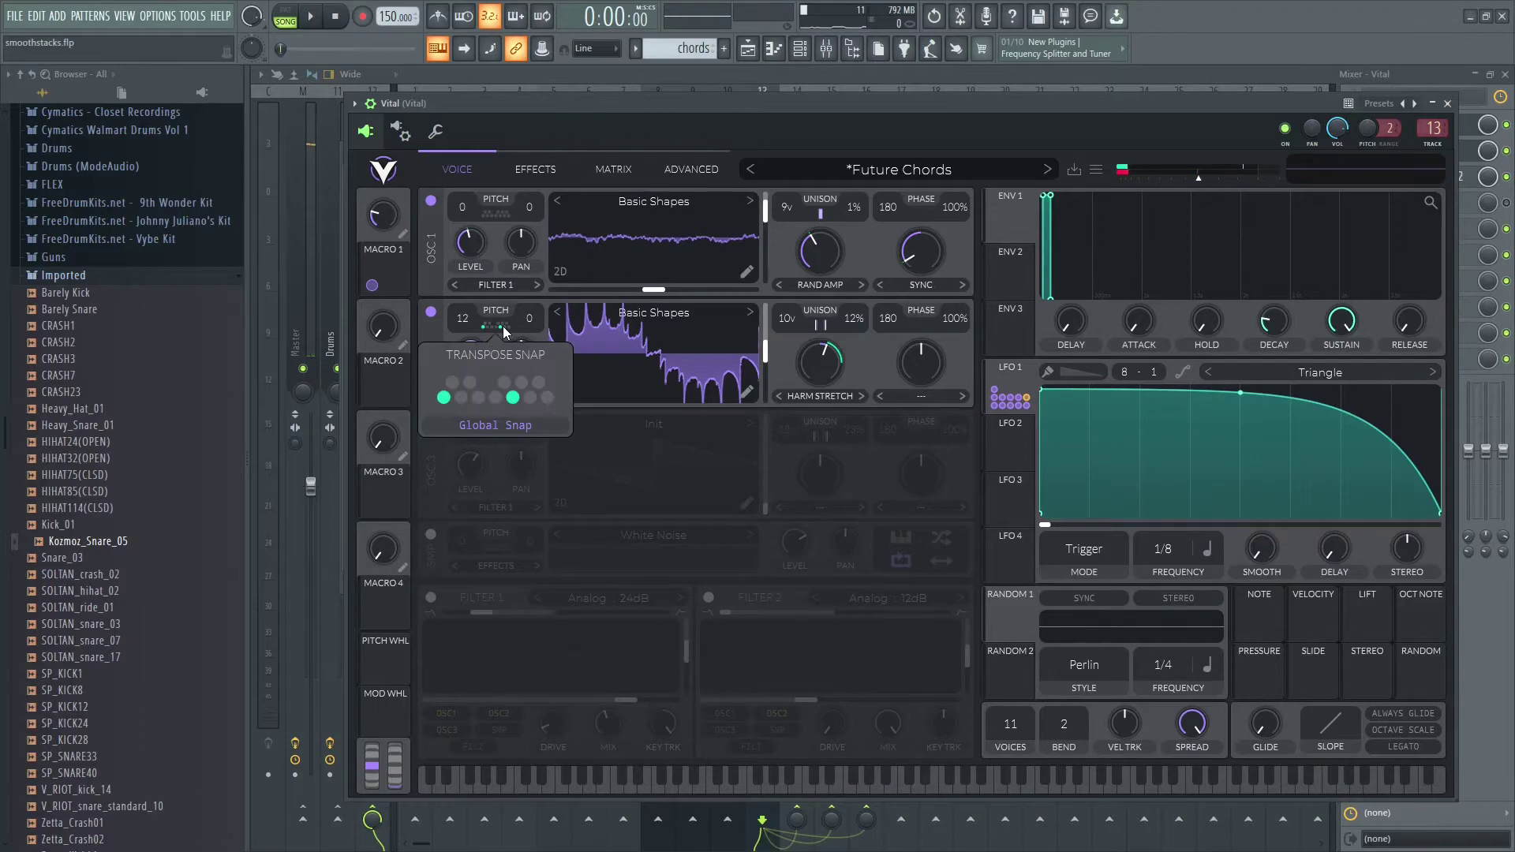
pyautogui.click(513, 399)
pyautogui.click(444, 397)
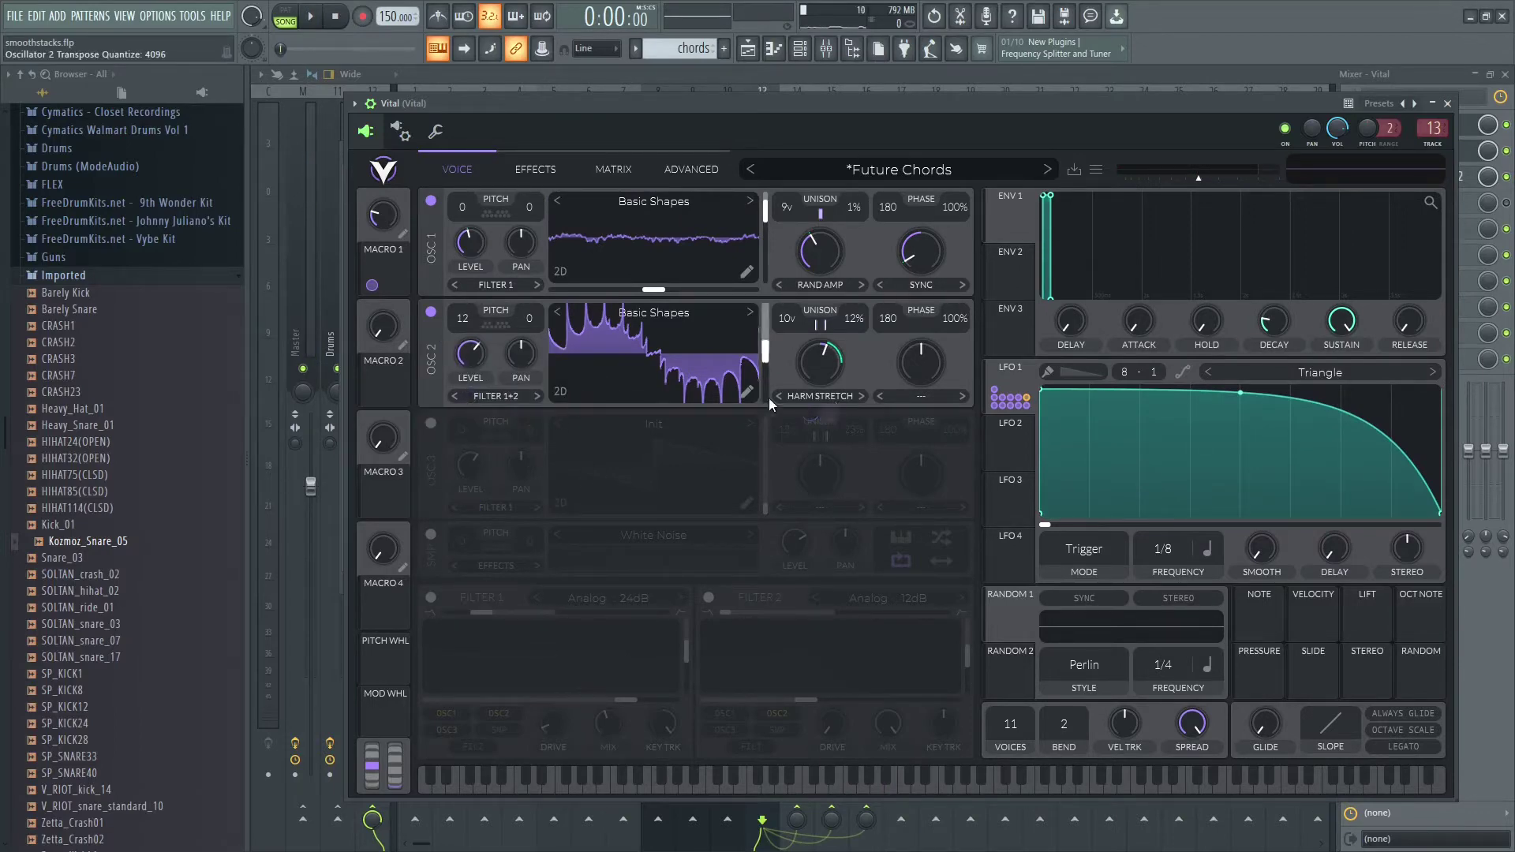
# Step: Switch on the third oscillator so all three oscillators sound together
pyautogui.click(844, 396)
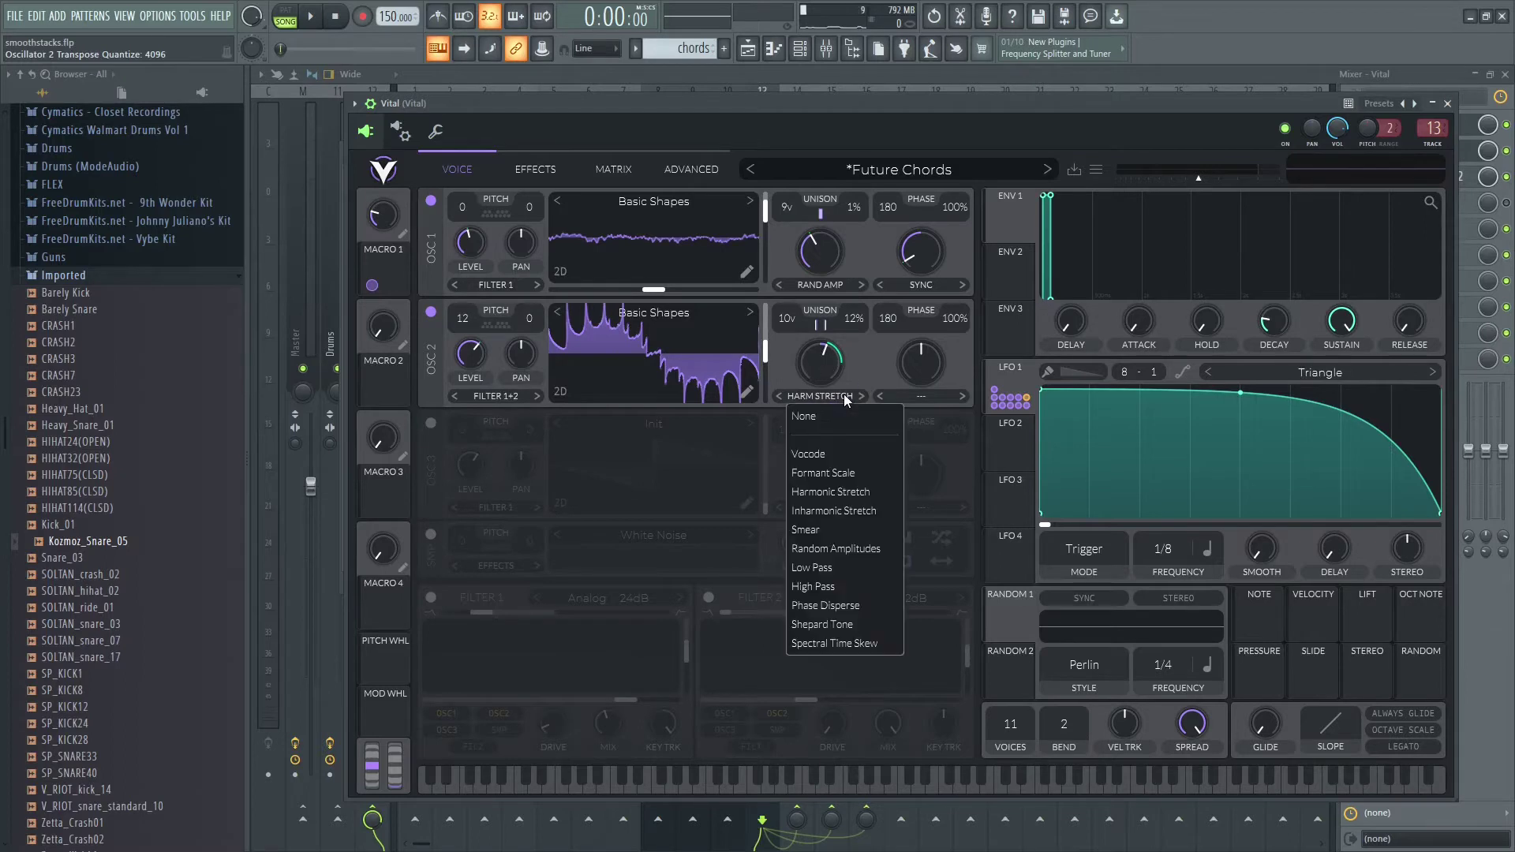
pyautogui.click(860, 377)
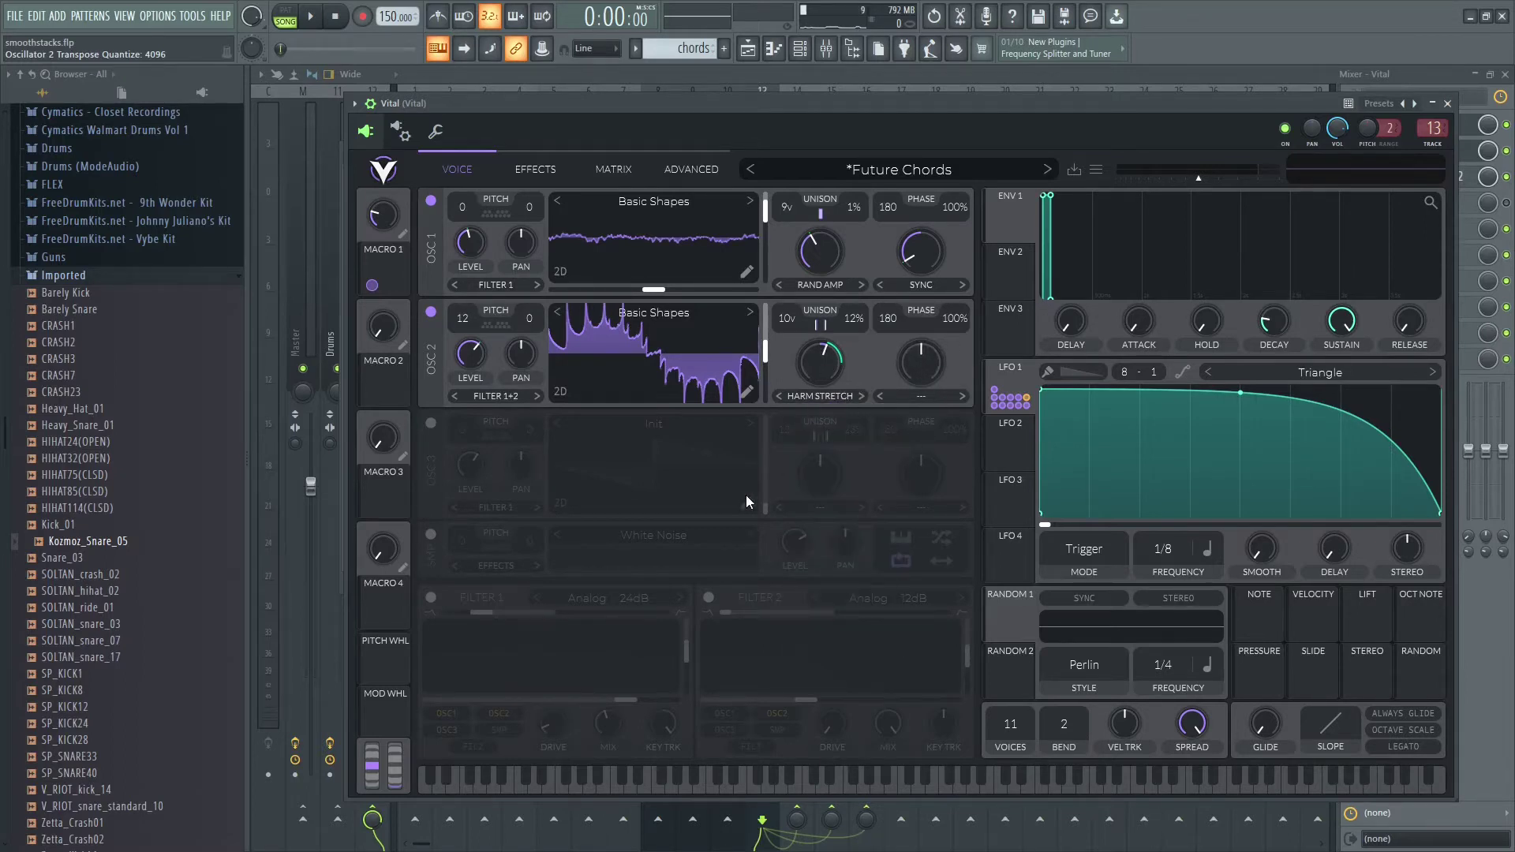
pyautogui.click(431, 424)
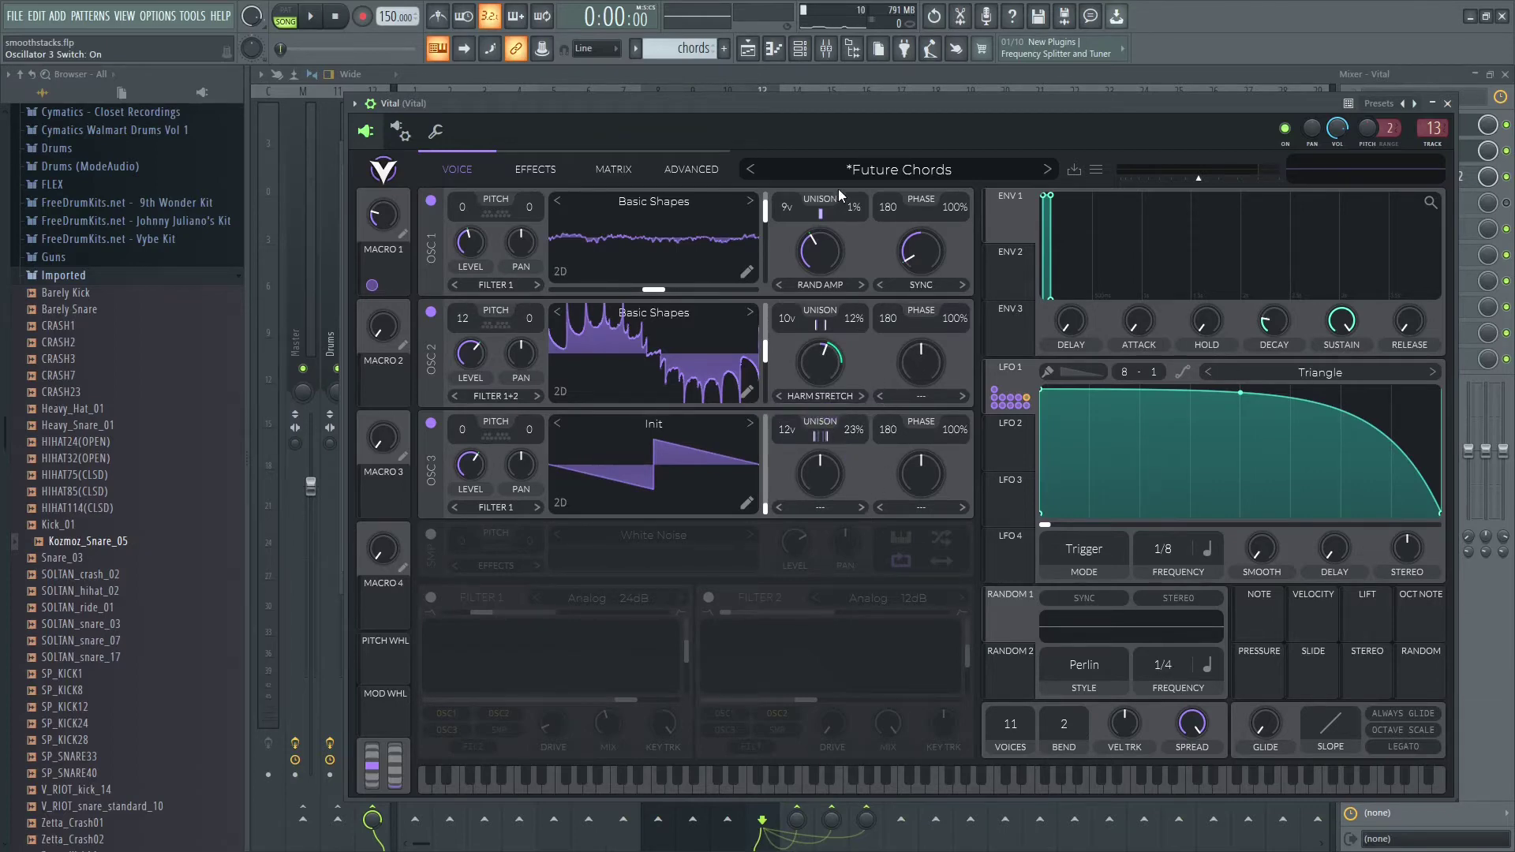
# Step: Lower OSC 3 unison detune to 15% and power off oscillators 1 and 2
pyautogui.press('space')
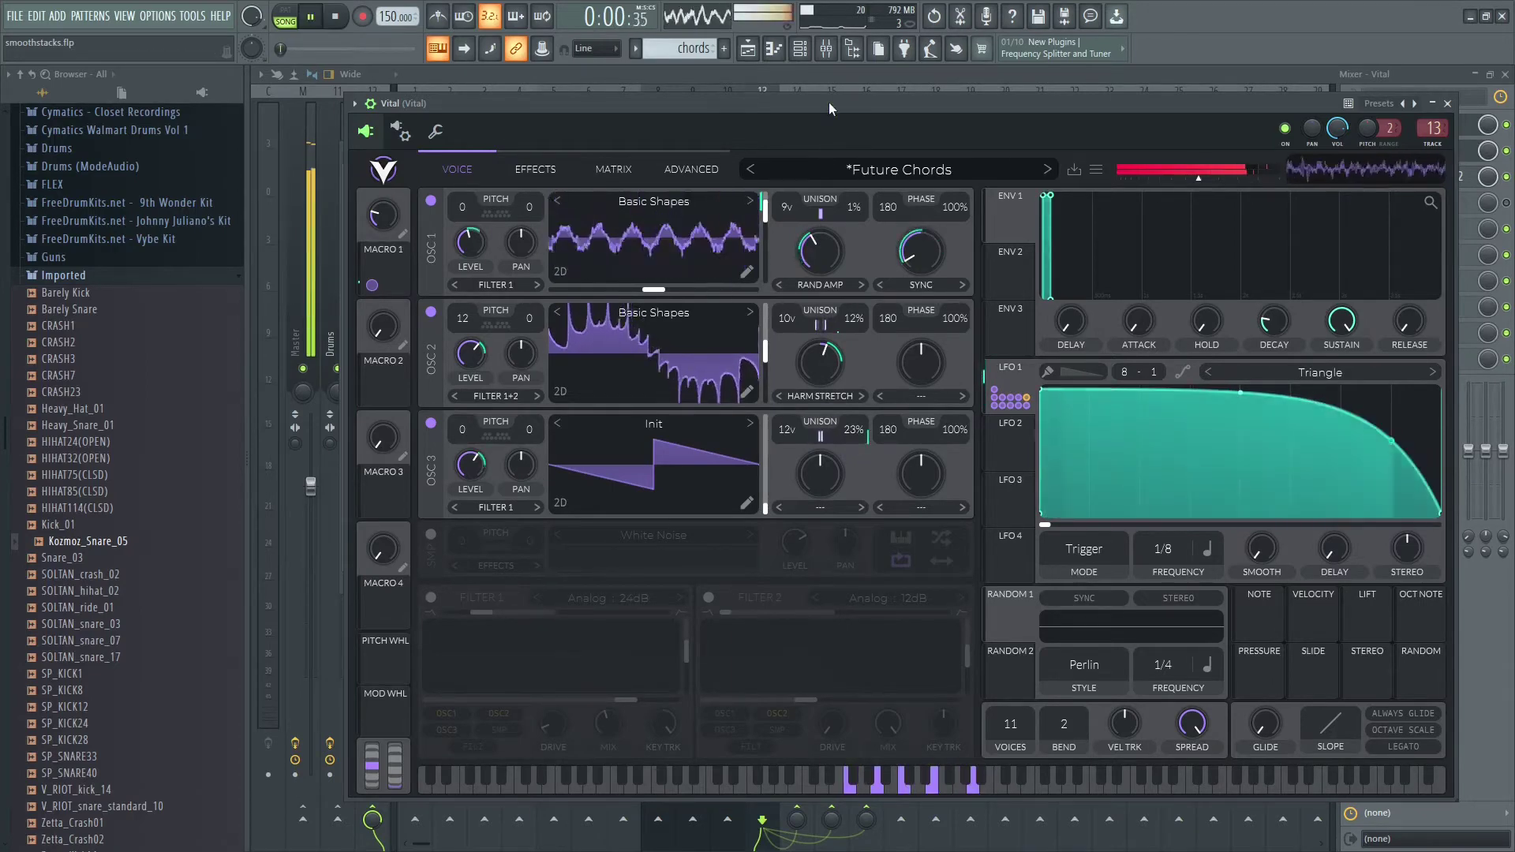
pyautogui.press('space')
pyautogui.moveTo(854, 431); pyautogui.dragTo(871, 376)
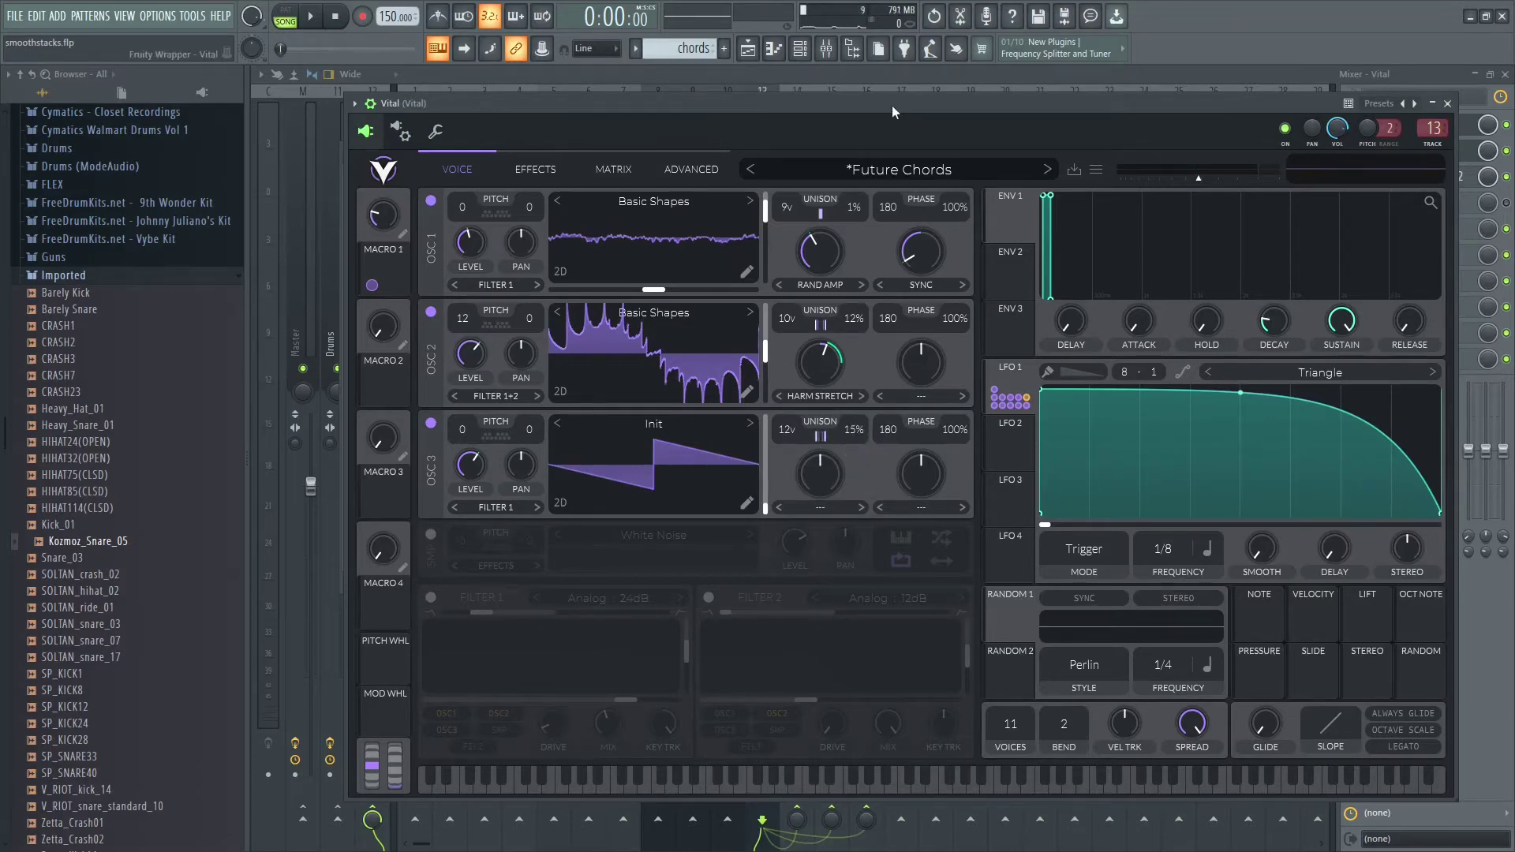
pyautogui.press('space')
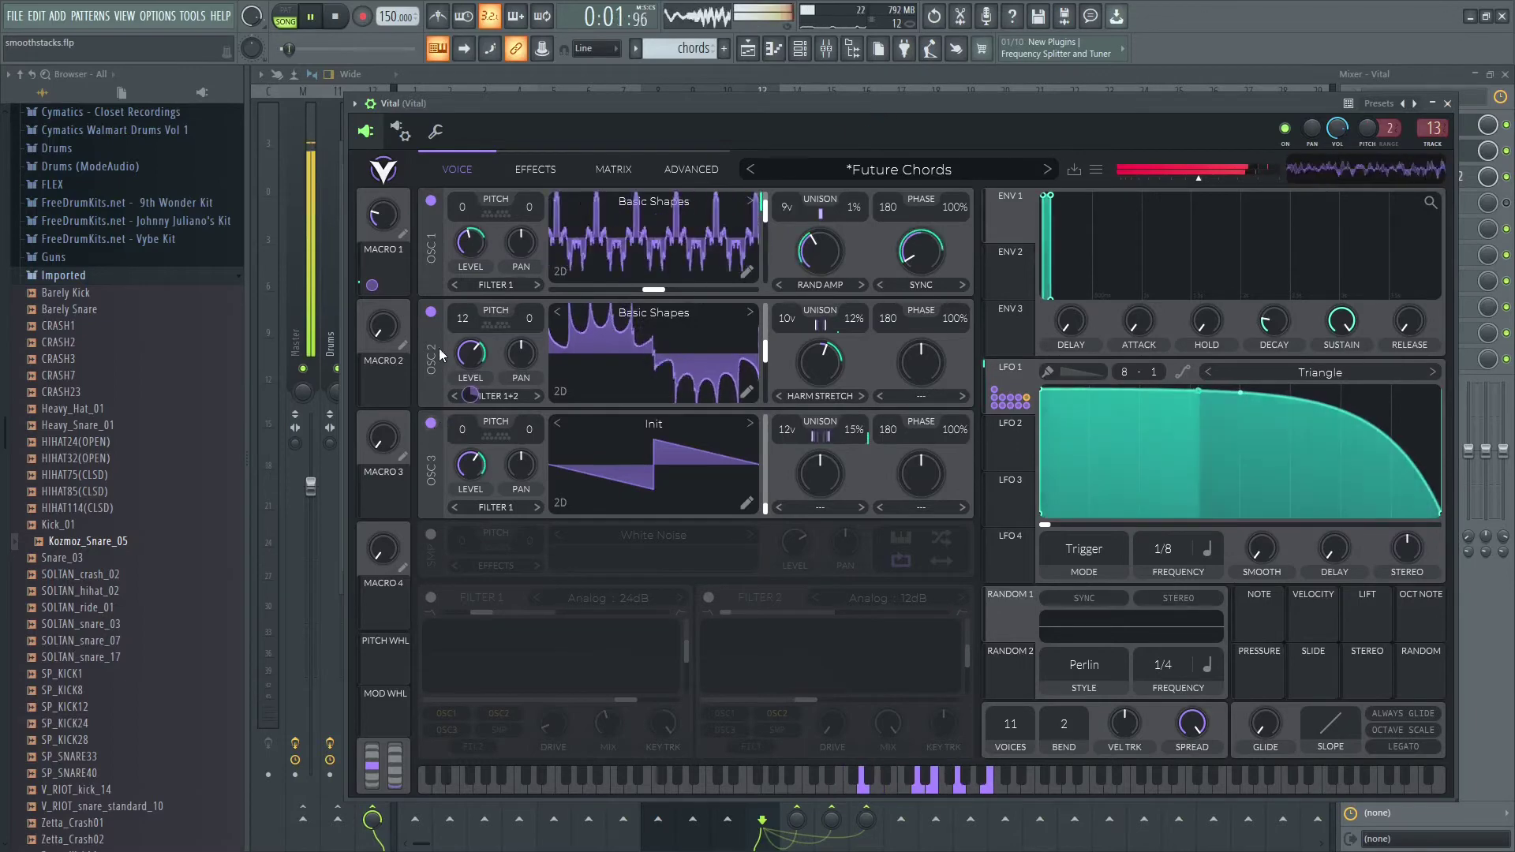
pyautogui.click(431, 311)
pyautogui.click(431, 200)
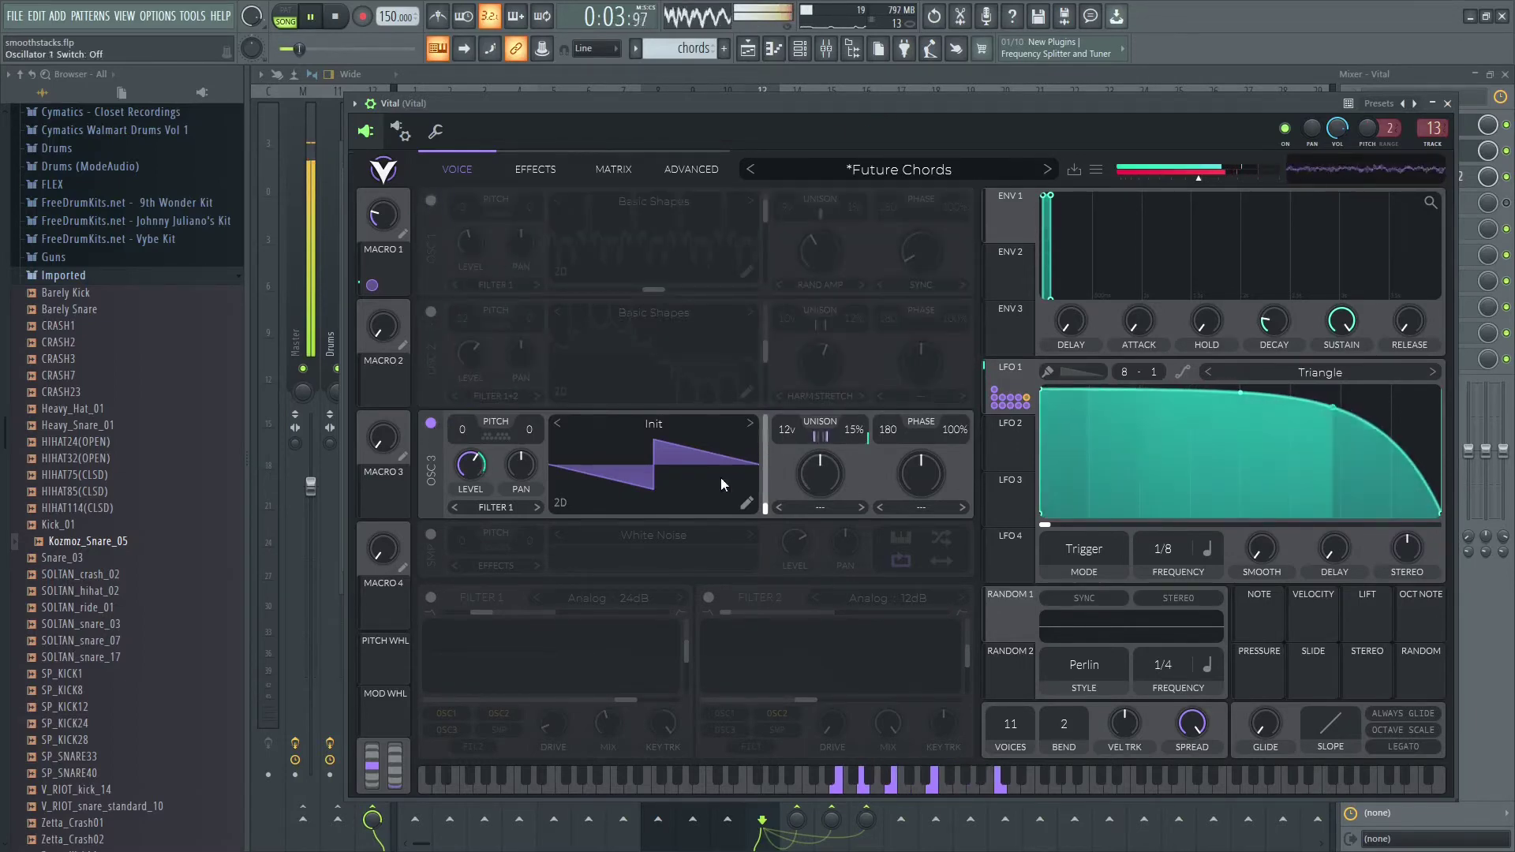
# Step: In the playlist, mute the melody and 808 tracks while the arrangement plays
pyautogui.press('F6')
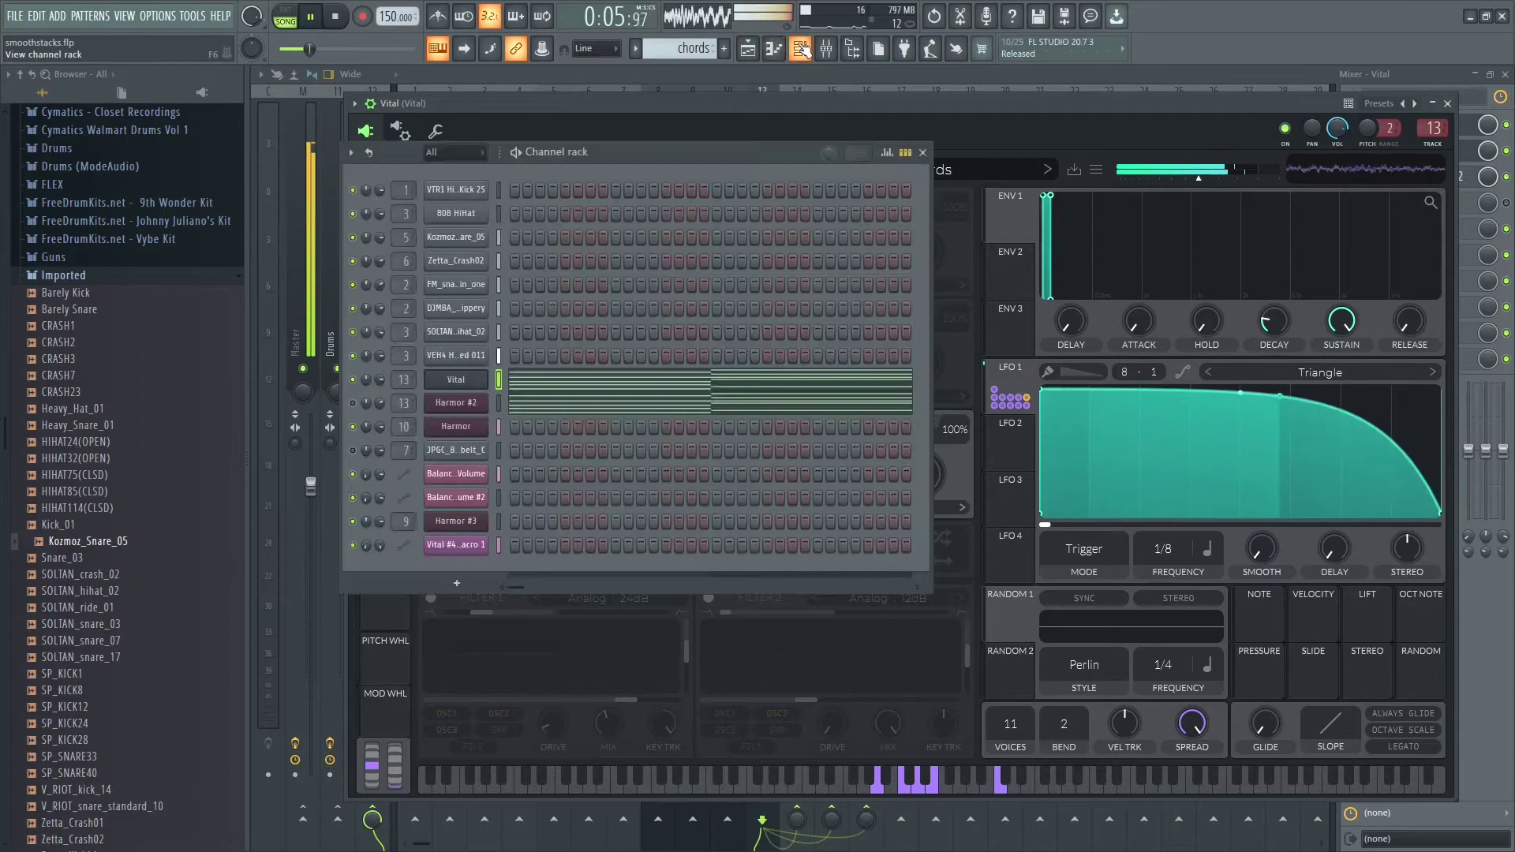
pyautogui.press('space')
pyautogui.click(748, 48)
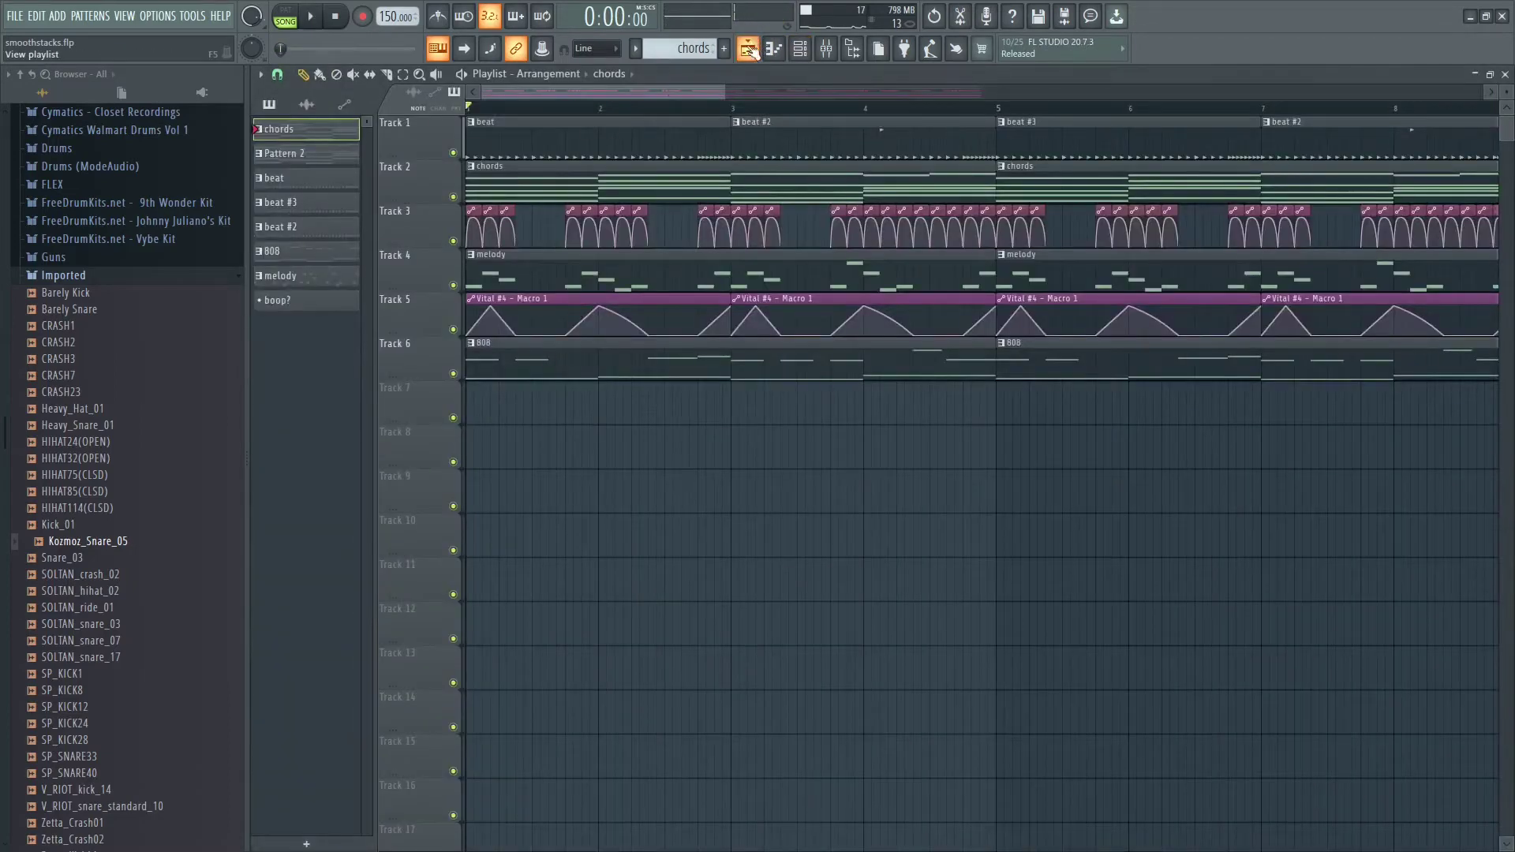
pyautogui.click(453, 285)
pyautogui.press('space')
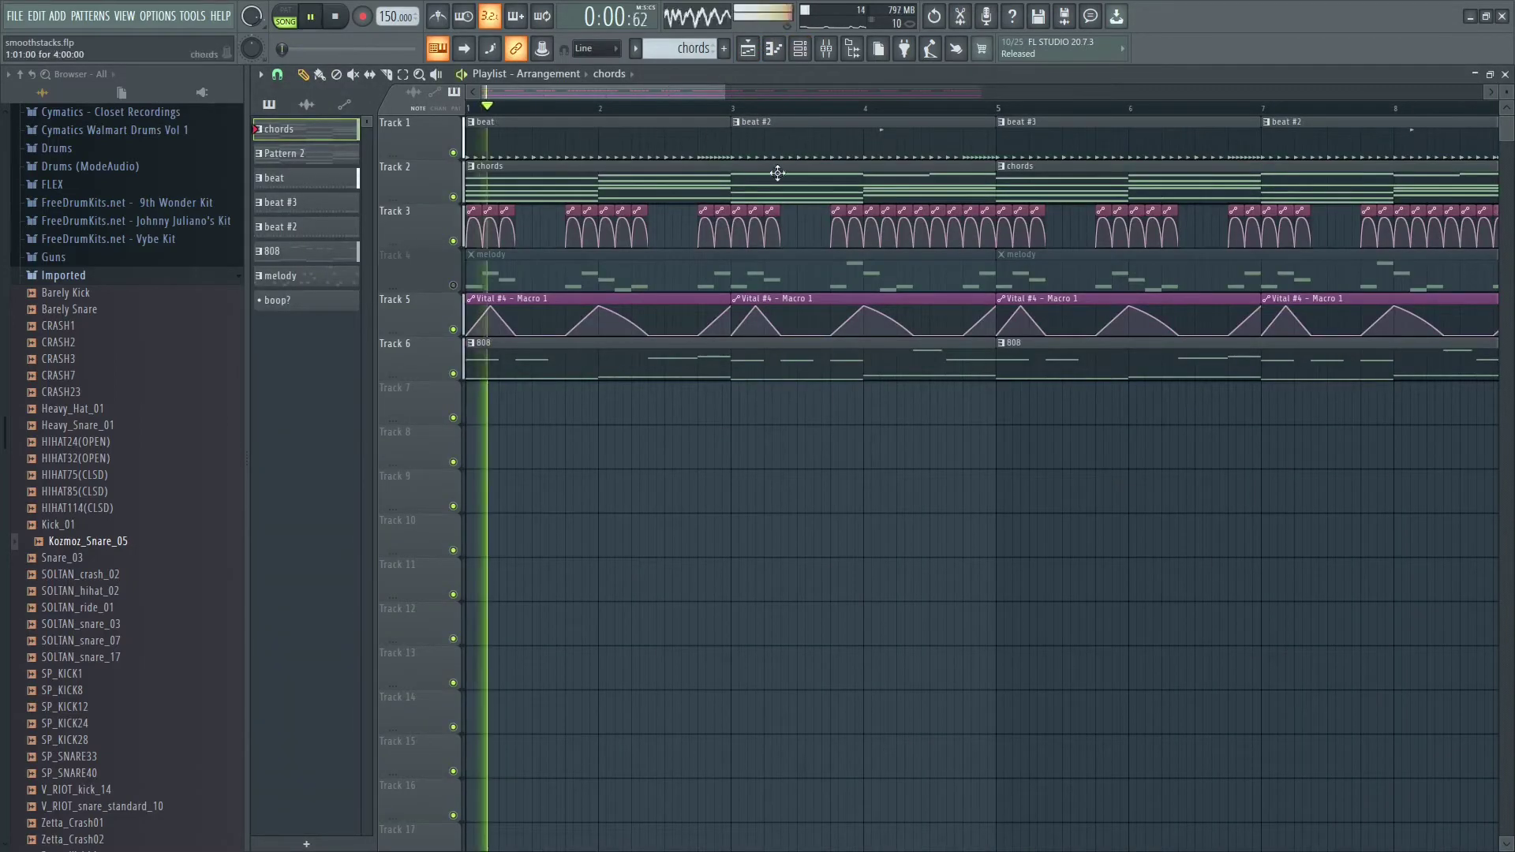
pyautogui.click(454, 374)
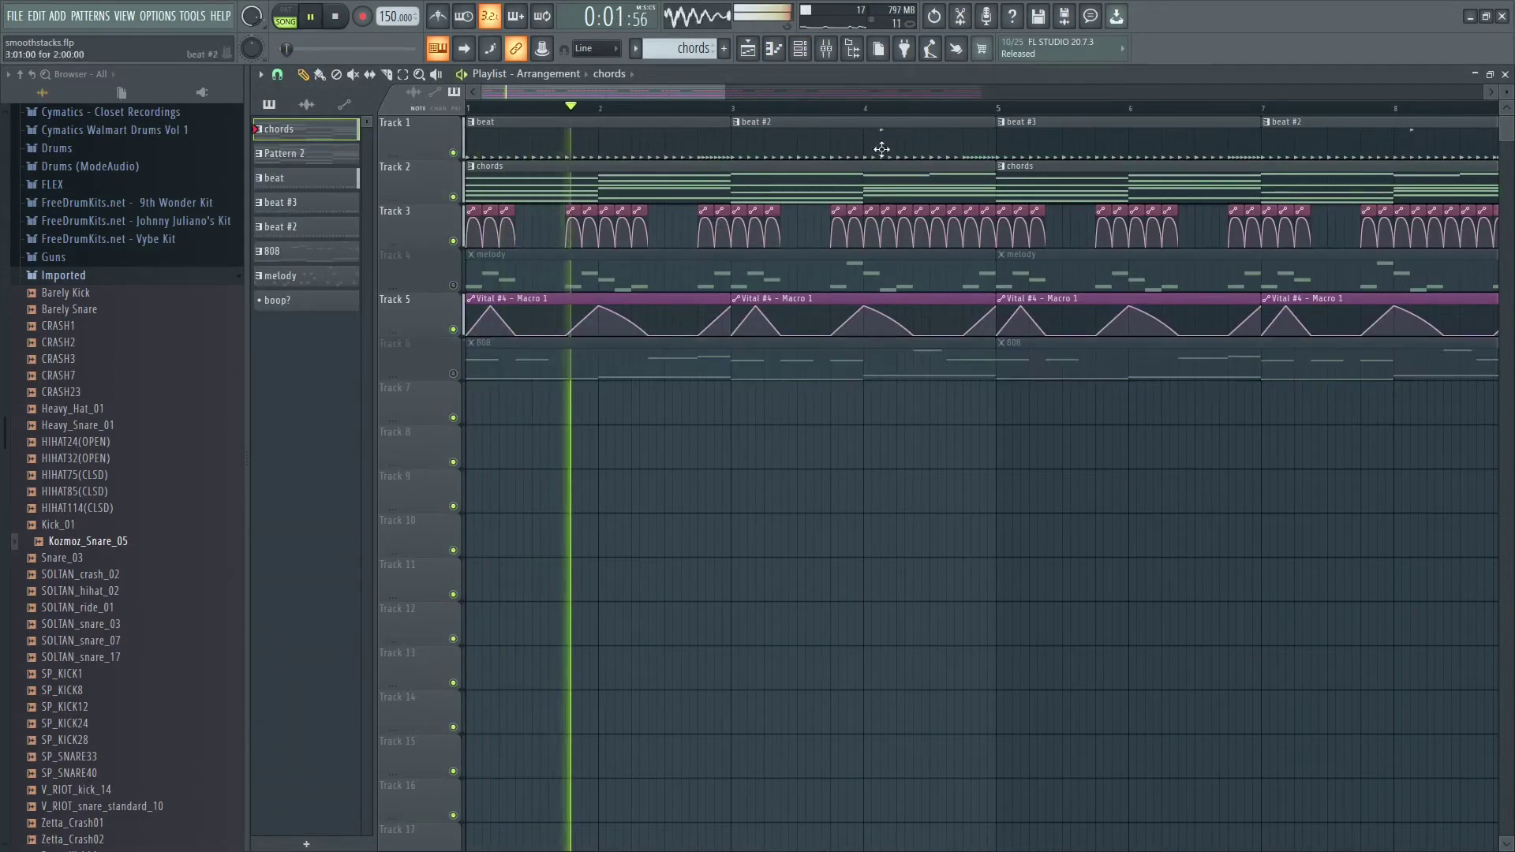
# Step: Mute the beat track, reopen Vital, and switch oscillators 1 and 2 back on
pyautogui.click(453, 152)
pyautogui.click(799, 49)
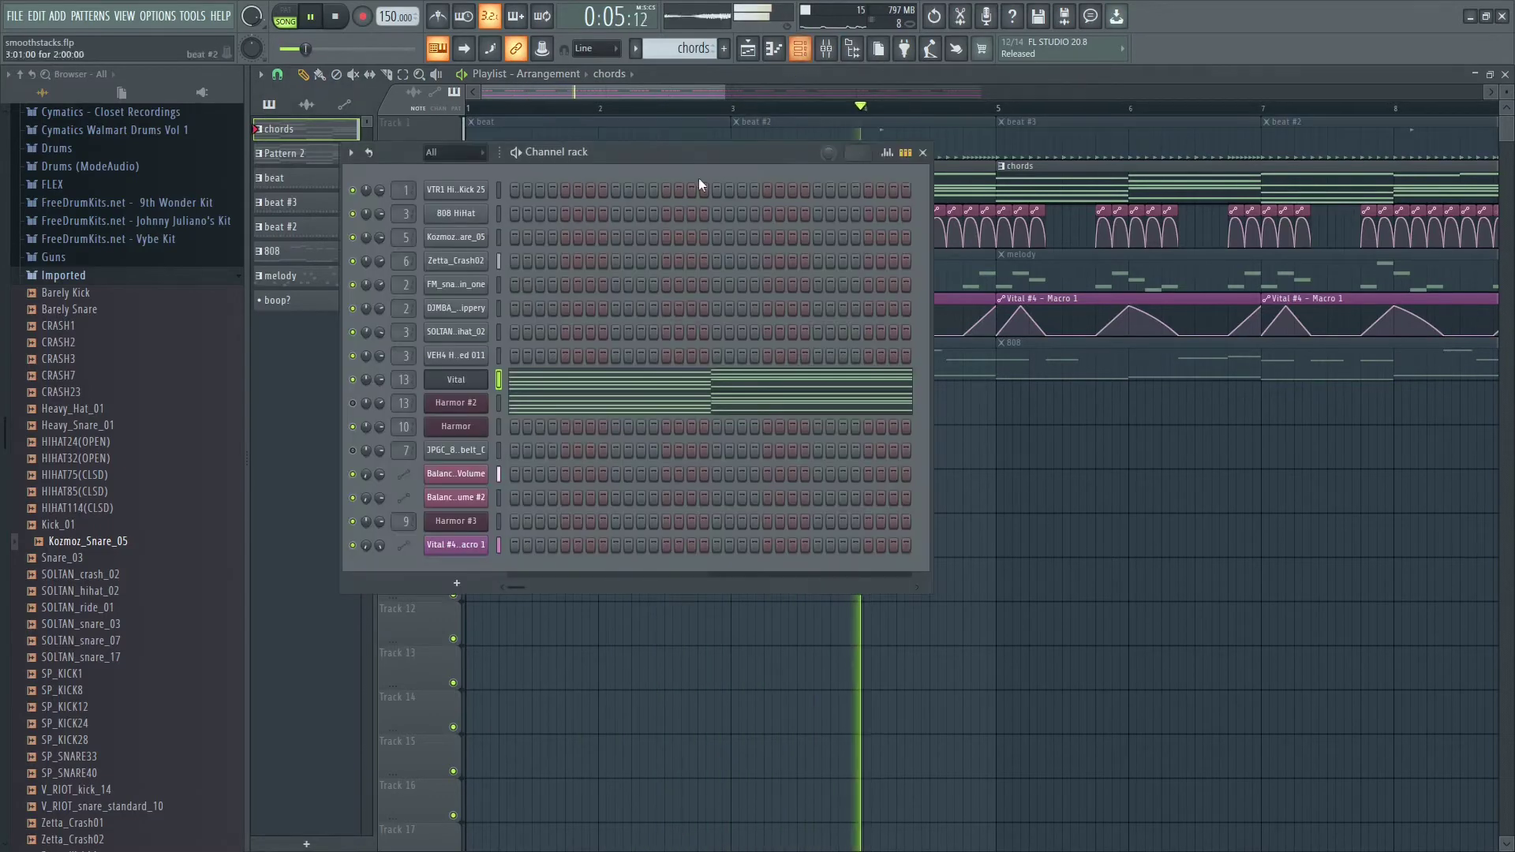
pyautogui.click(486, 382)
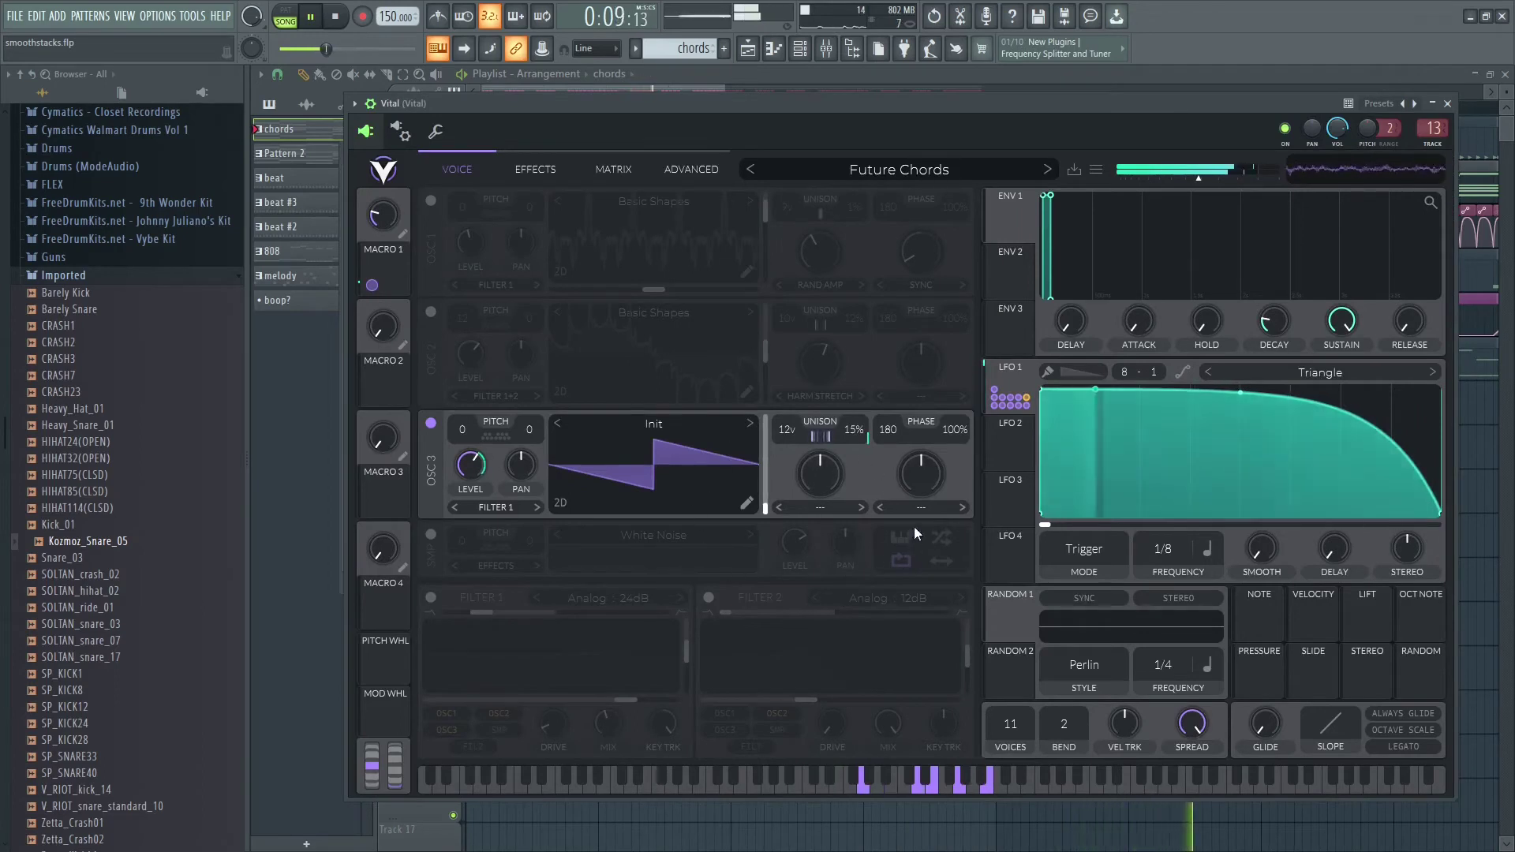
pyautogui.press('space')
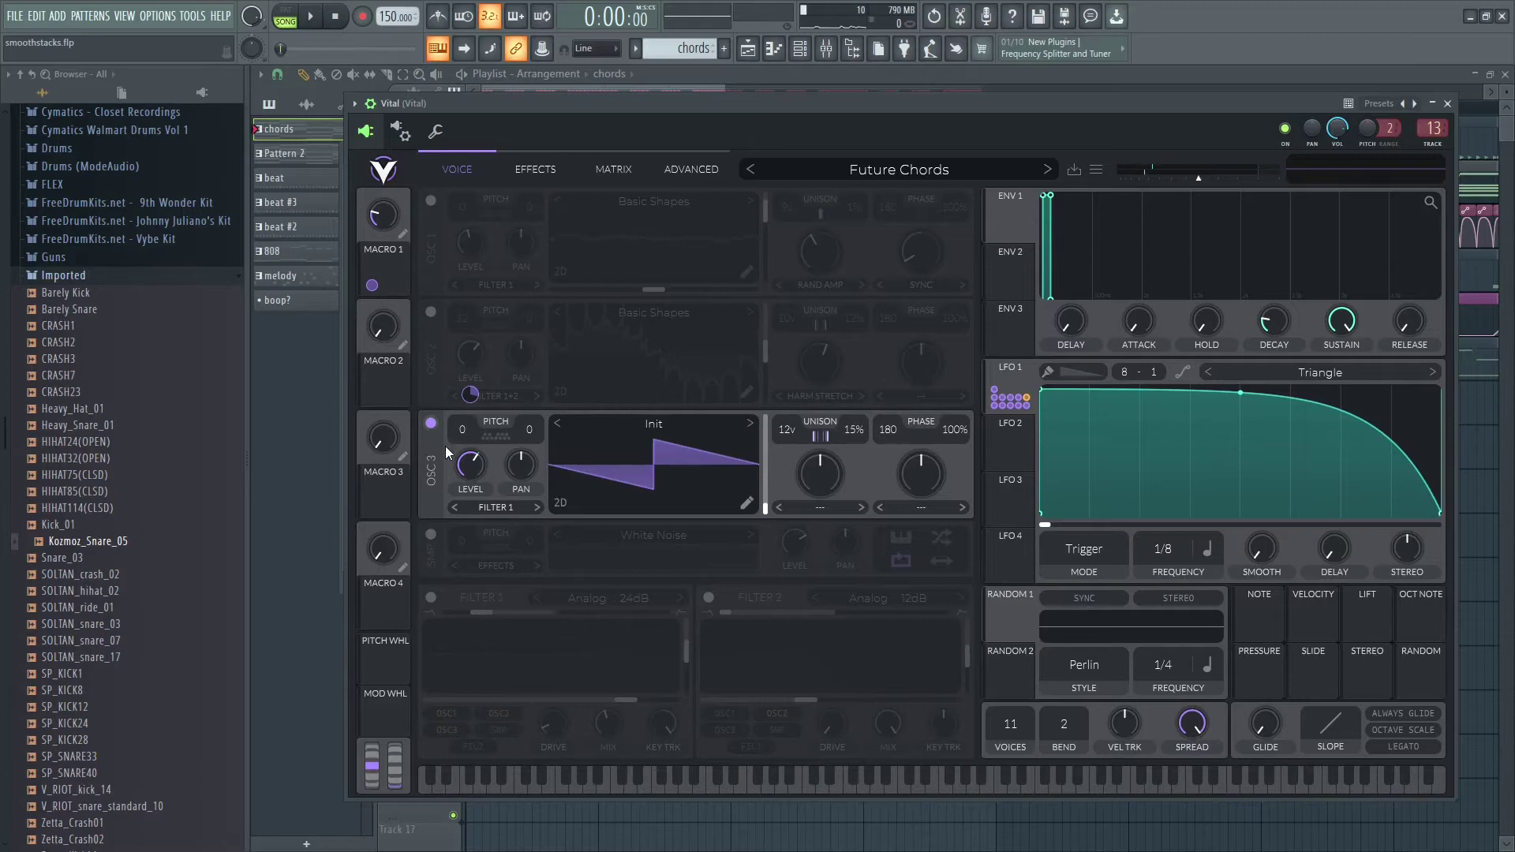
pyautogui.click(431, 311)
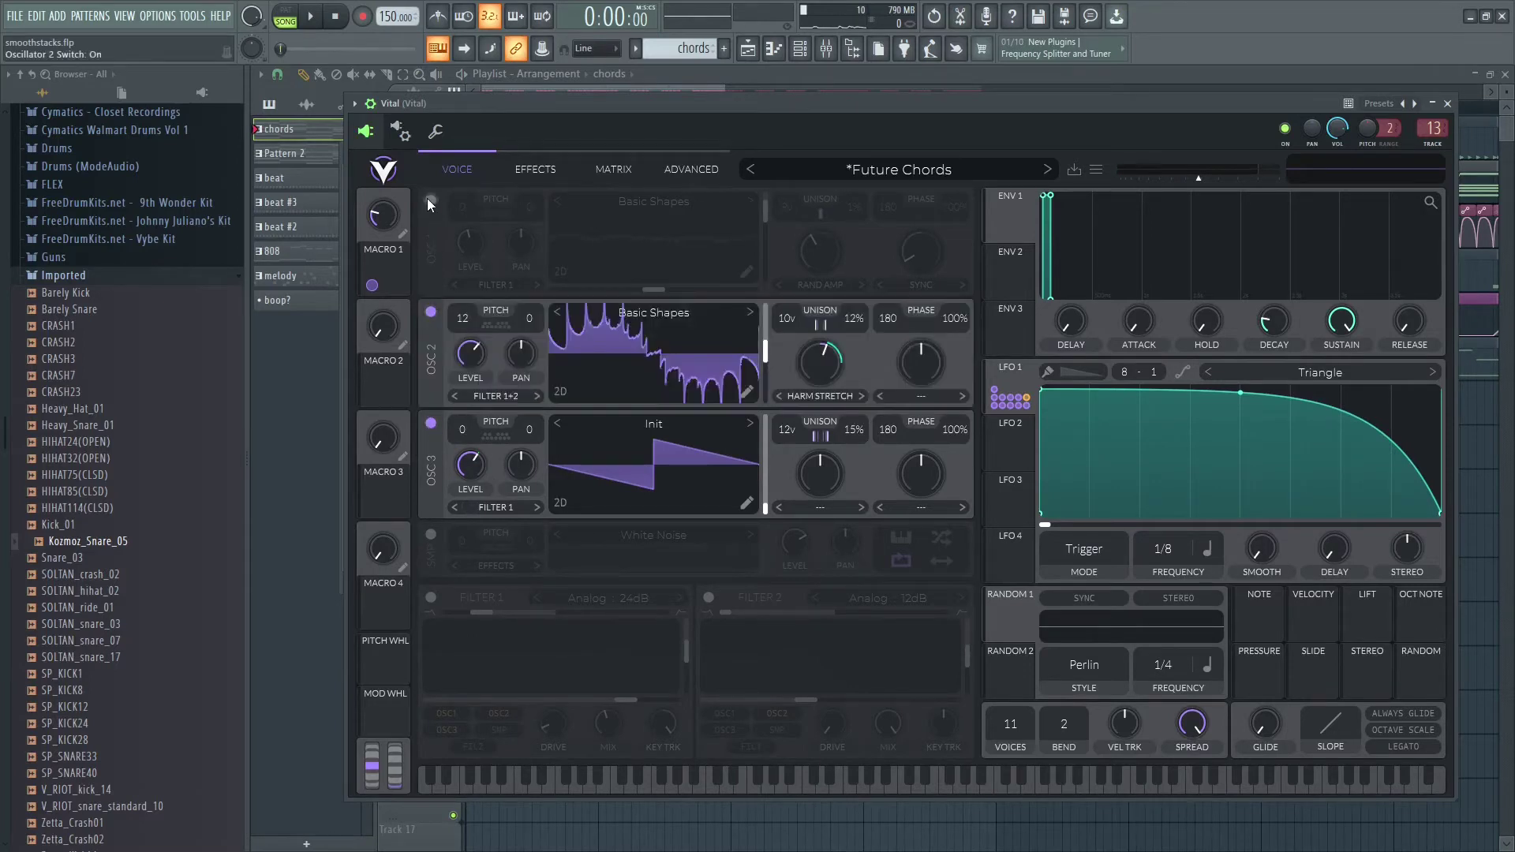
pyautogui.click(431, 200)
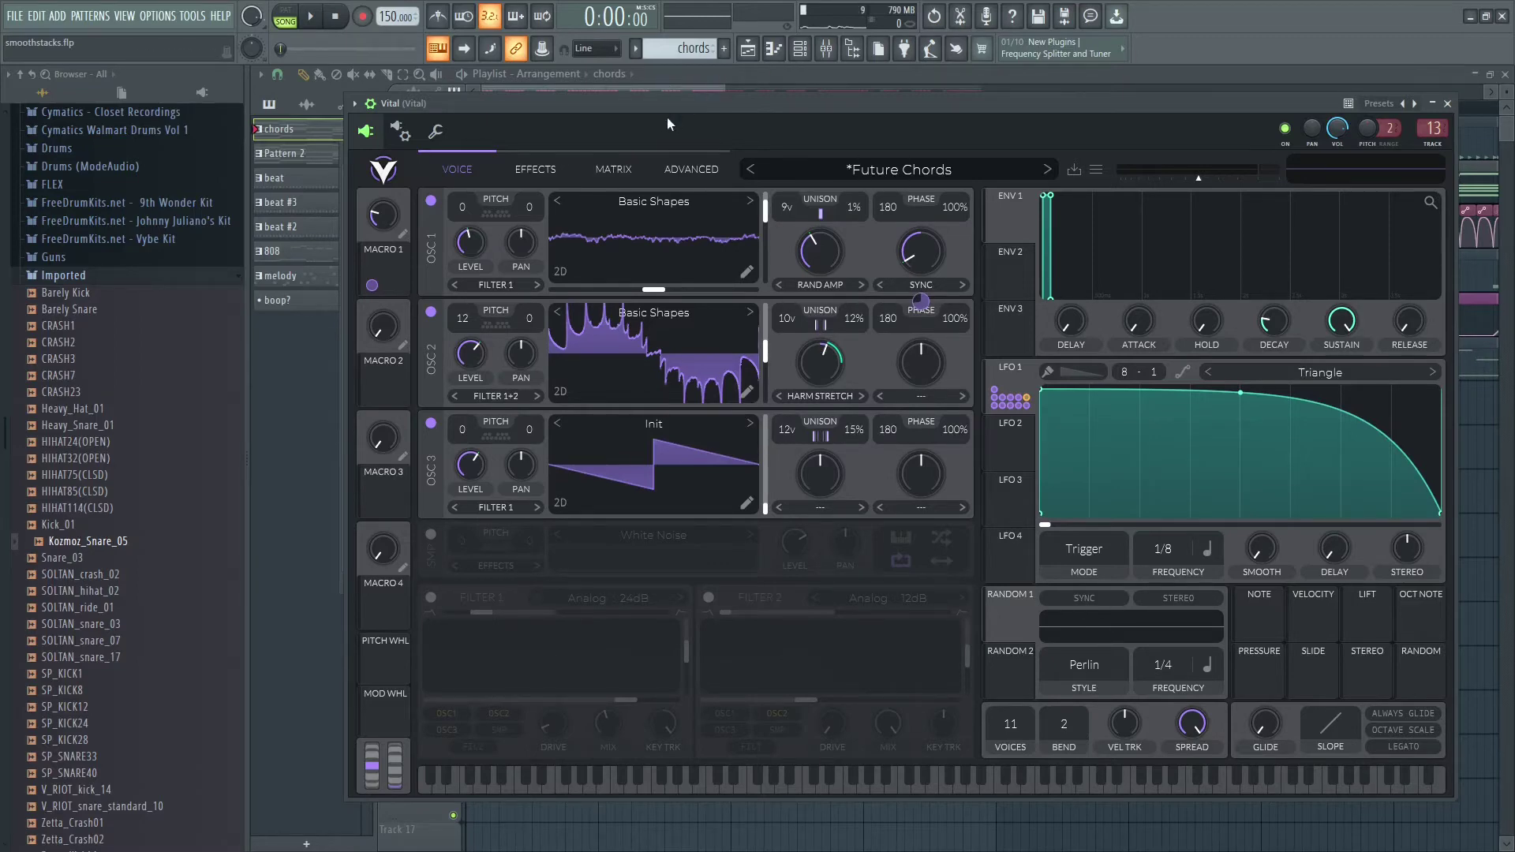
# Step: Raise OSC 3 spectral morph to 56.5% while the chords play
pyautogui.moveTo(552, 103); pyautogui.dragTo(524, 96)
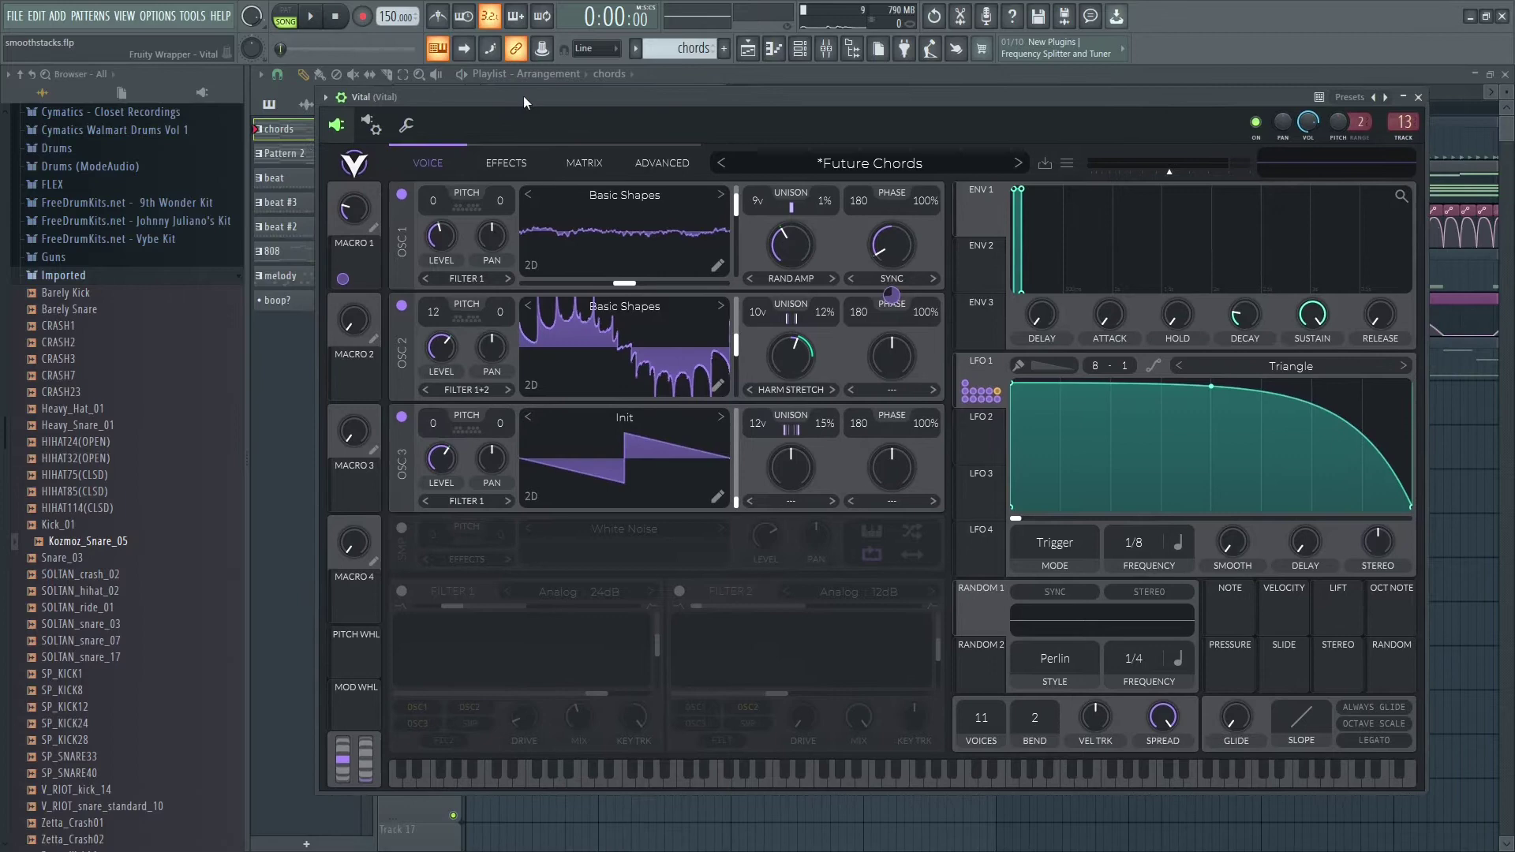
pyautogui.press('F6')
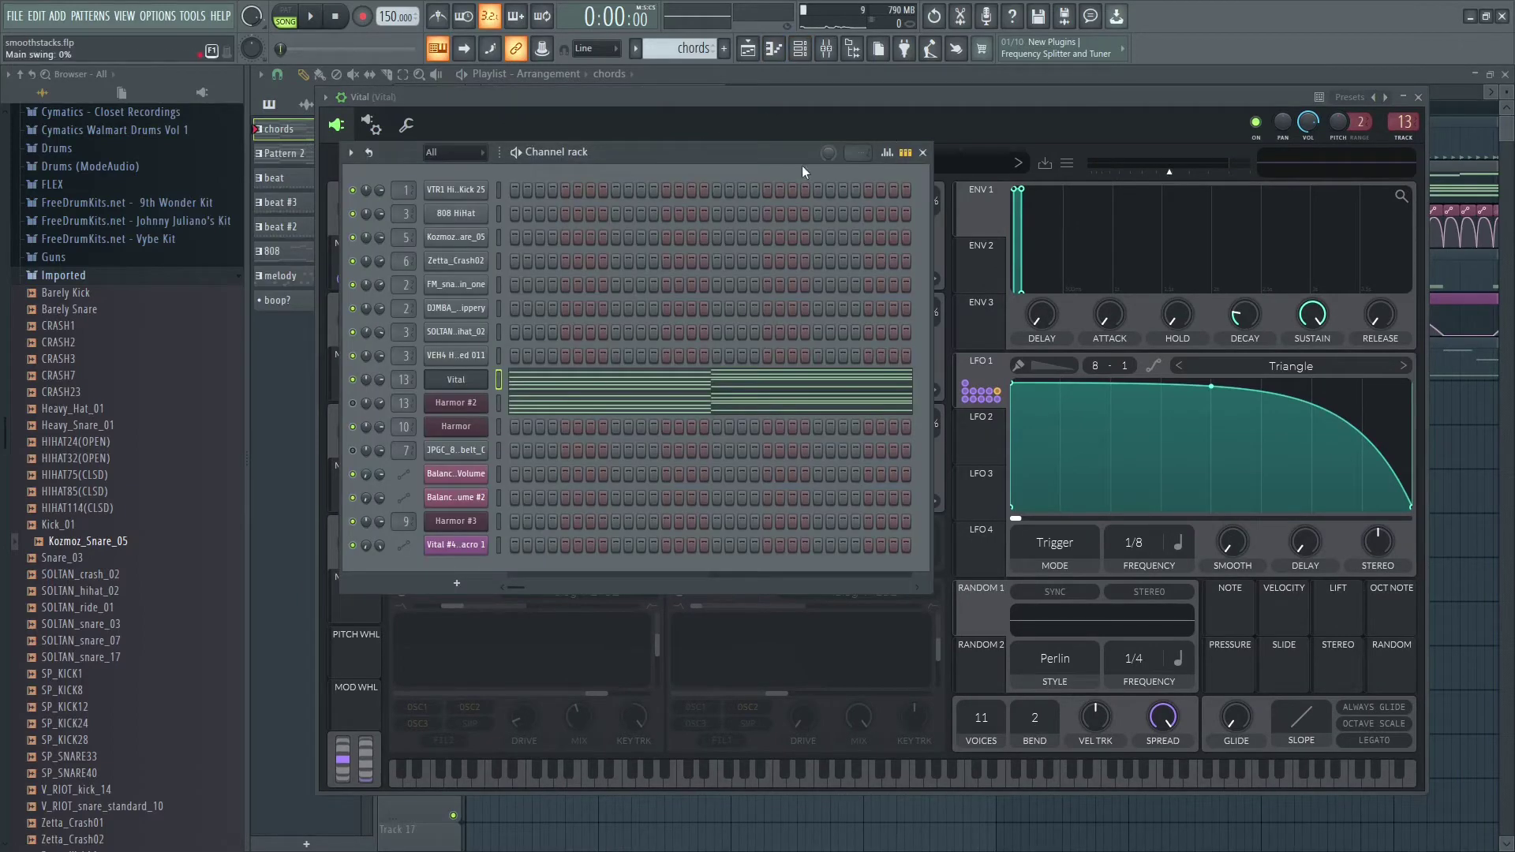
pyautogui.click(1011, 97)
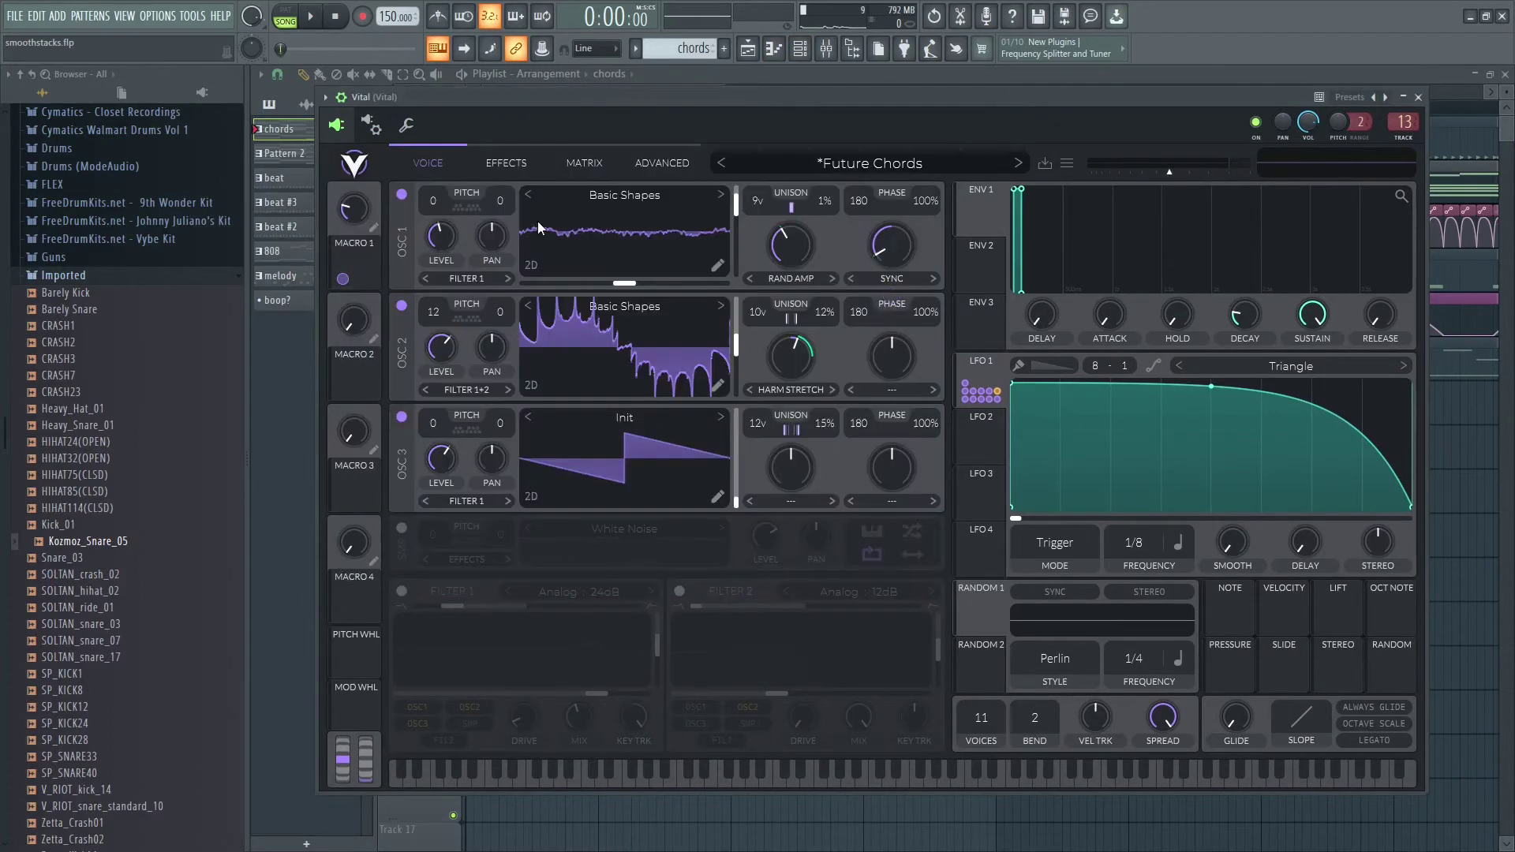
pyautogui.press('space')
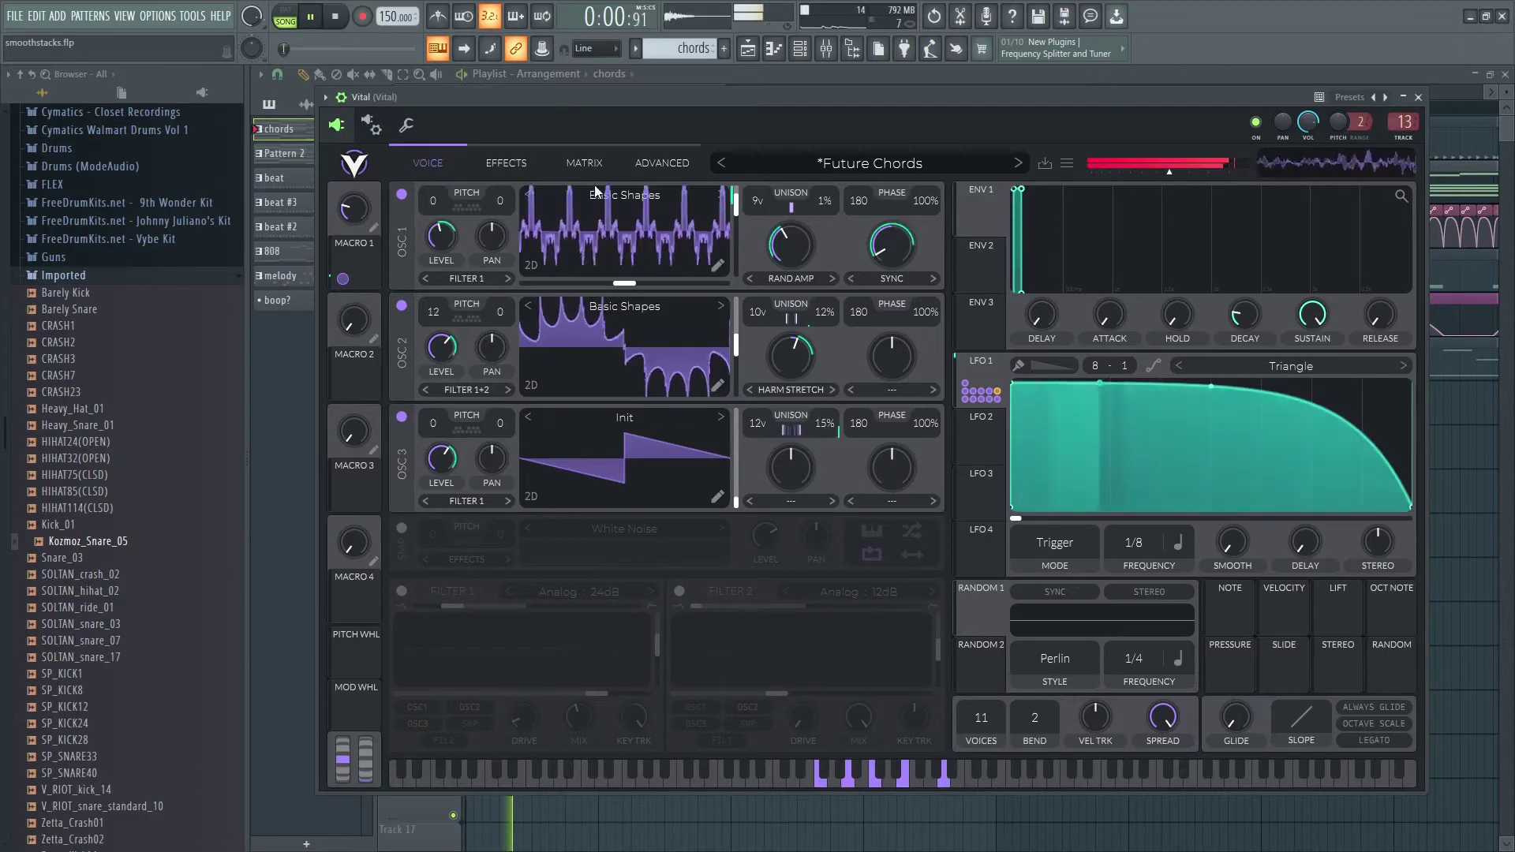
pyautogui.moveTo(798, 482); pyautogui.dragTo(787, 380)
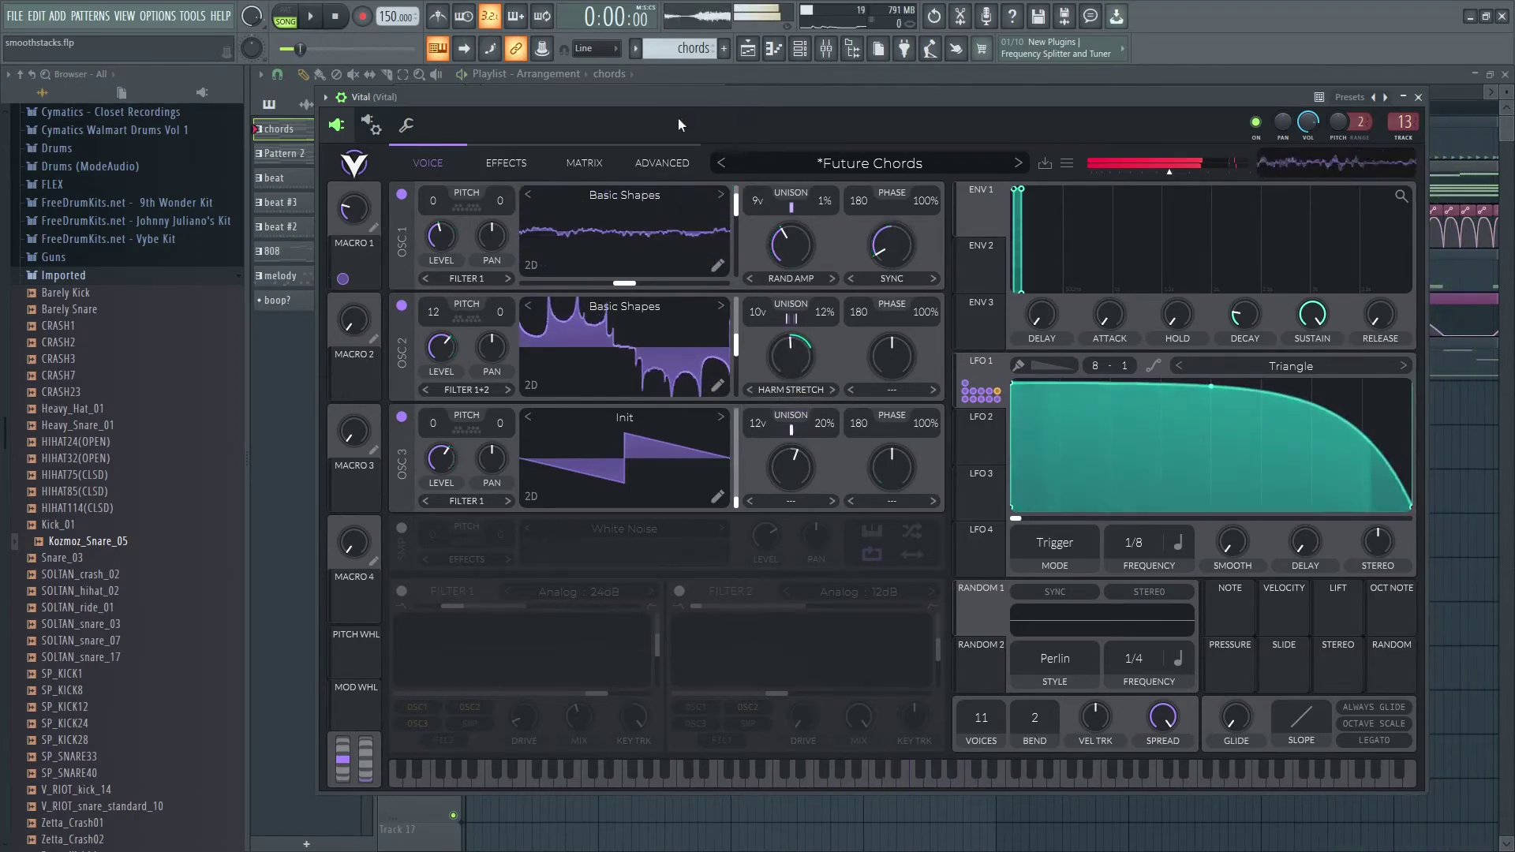
# Step: On Vital's Effects page, set chorus depth to 26%, feedback to 0%, and raise its mix
pyautogui.press('space')
pyautogui.click(515, 165)
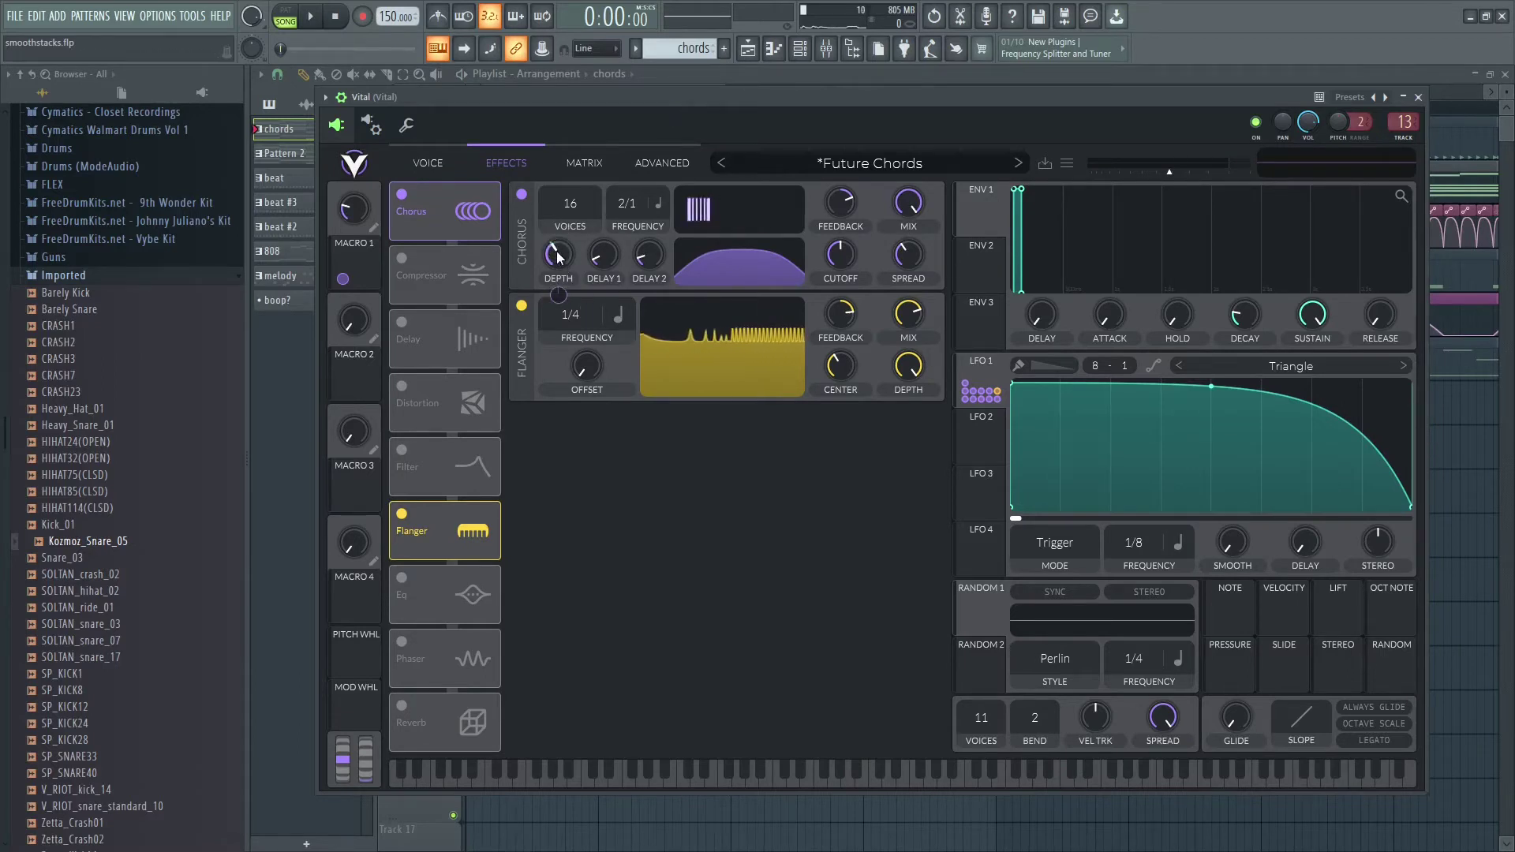
pyautogui.press('space')
pyautogui.moveTo(562, 229); pyautogui.dragTo(556, 260)
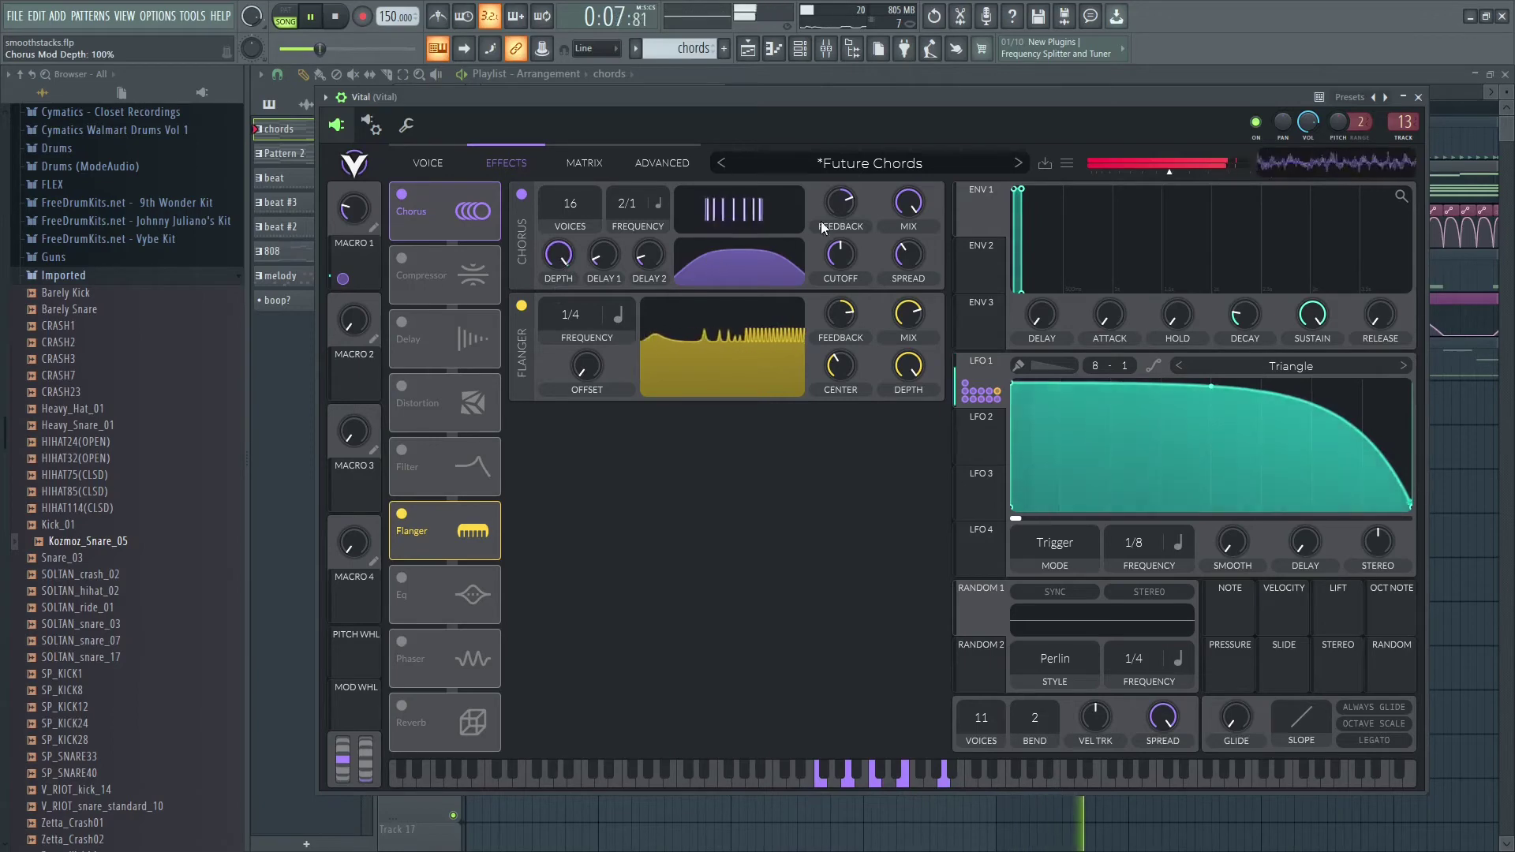
pyautogui.moveTo(840, 204); pyautogui.dragTo(839, 251)
pyautogui.moveTo(908, 204)
pyautogui.mouseDown()
pyautogui.moveTo(901, 272)
pyautogui.moveTo(907, 228)
pyautogui.mouseUp()
pyautogui.moveTo(558, 257); pyautogui.dragTo(545, 346)
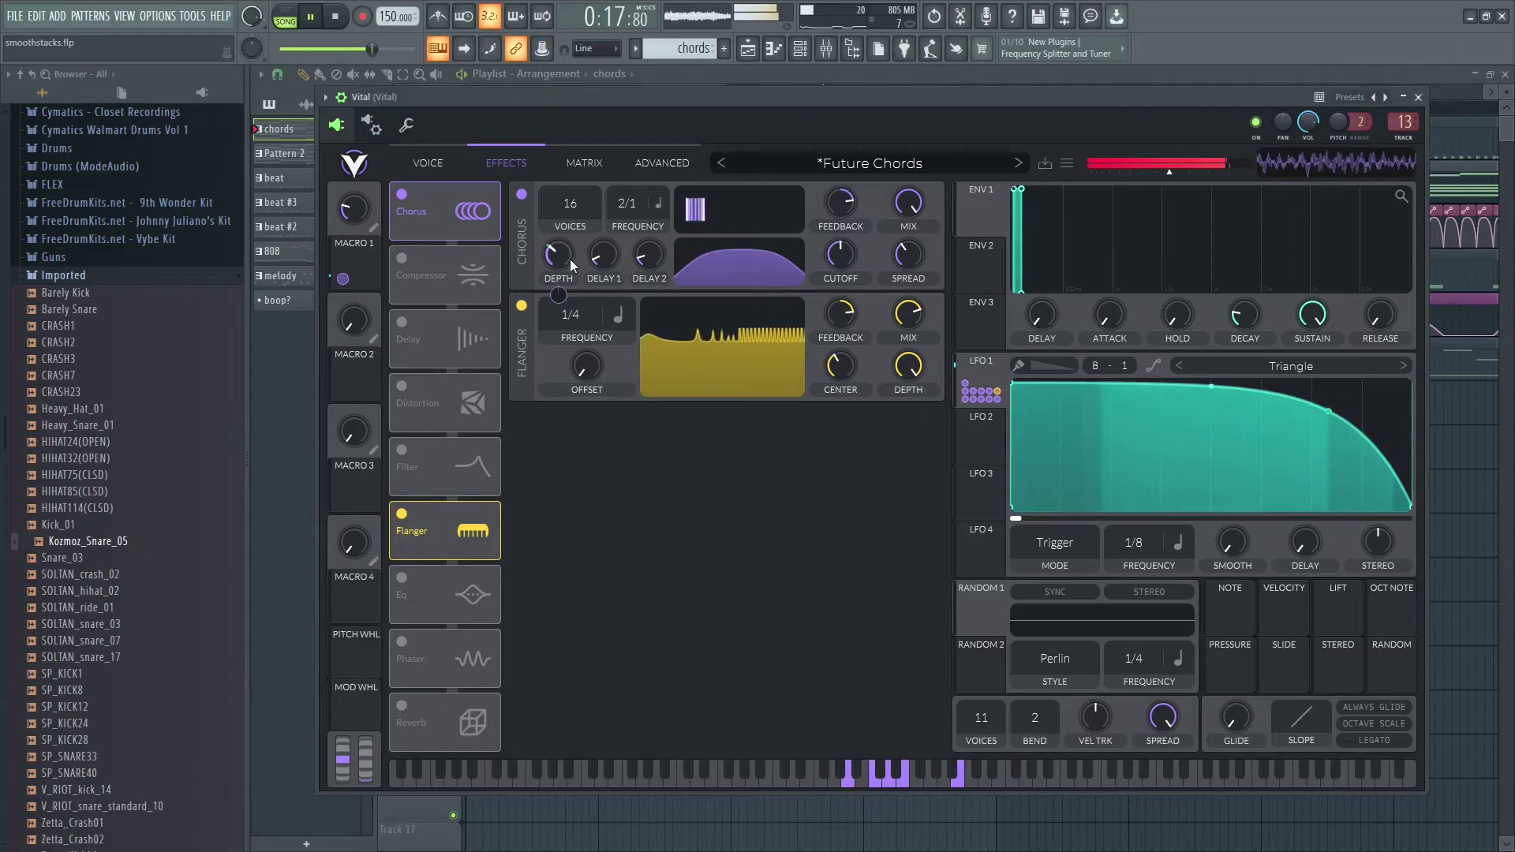
pyautogui.moveTo(569, 259); pyautogui.dragTo(567, 263)
pyautogui.press('space')
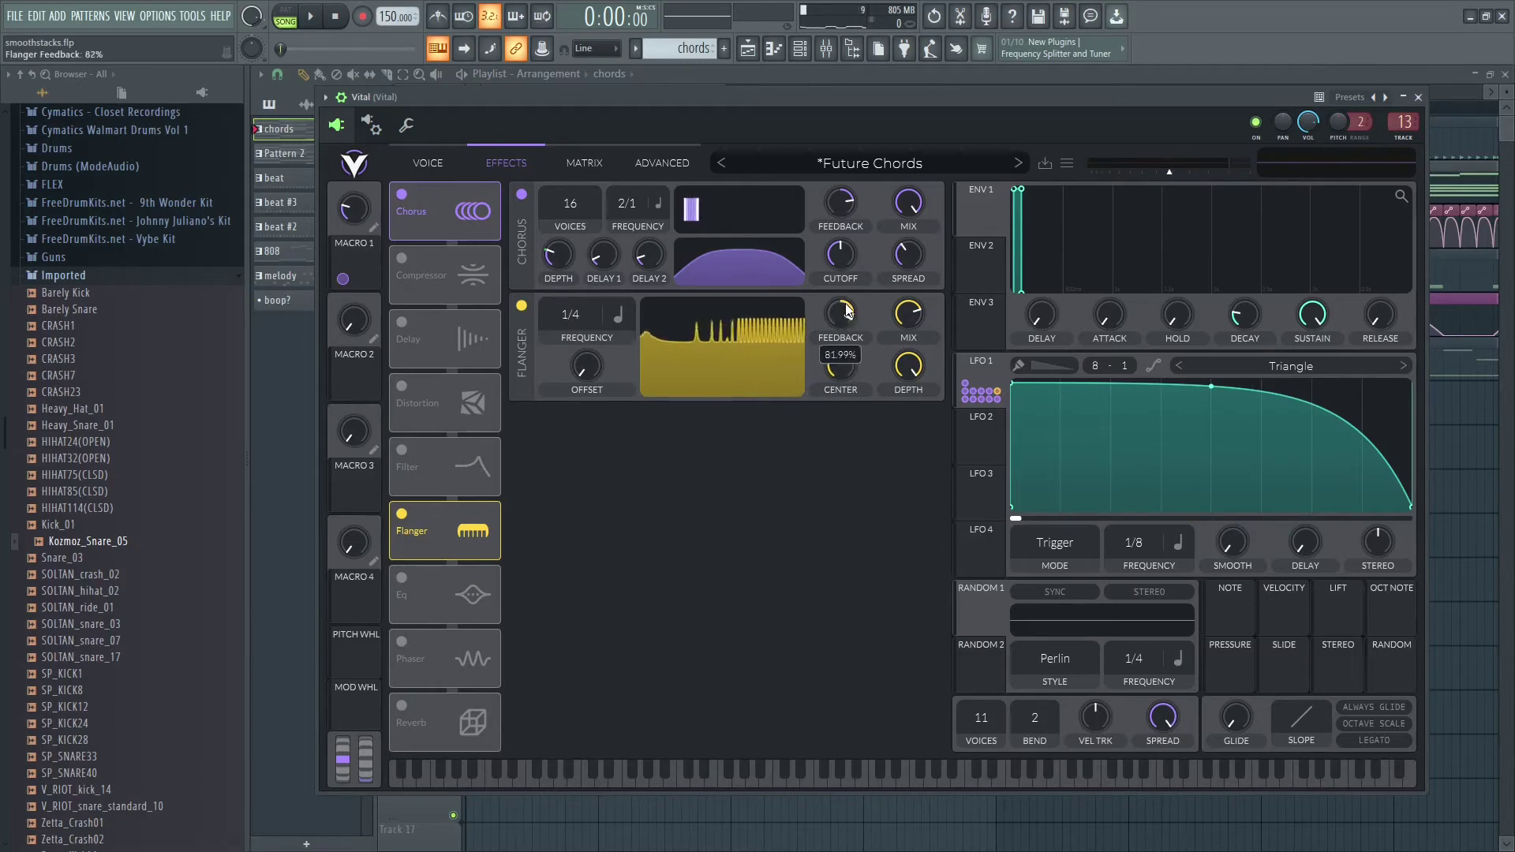
# Step: Set the flanger centre to 101.4 semitones and its feedback to 28%
pyautogui.moveTo(840, 314); pyautogui.dragTo(845, 285)
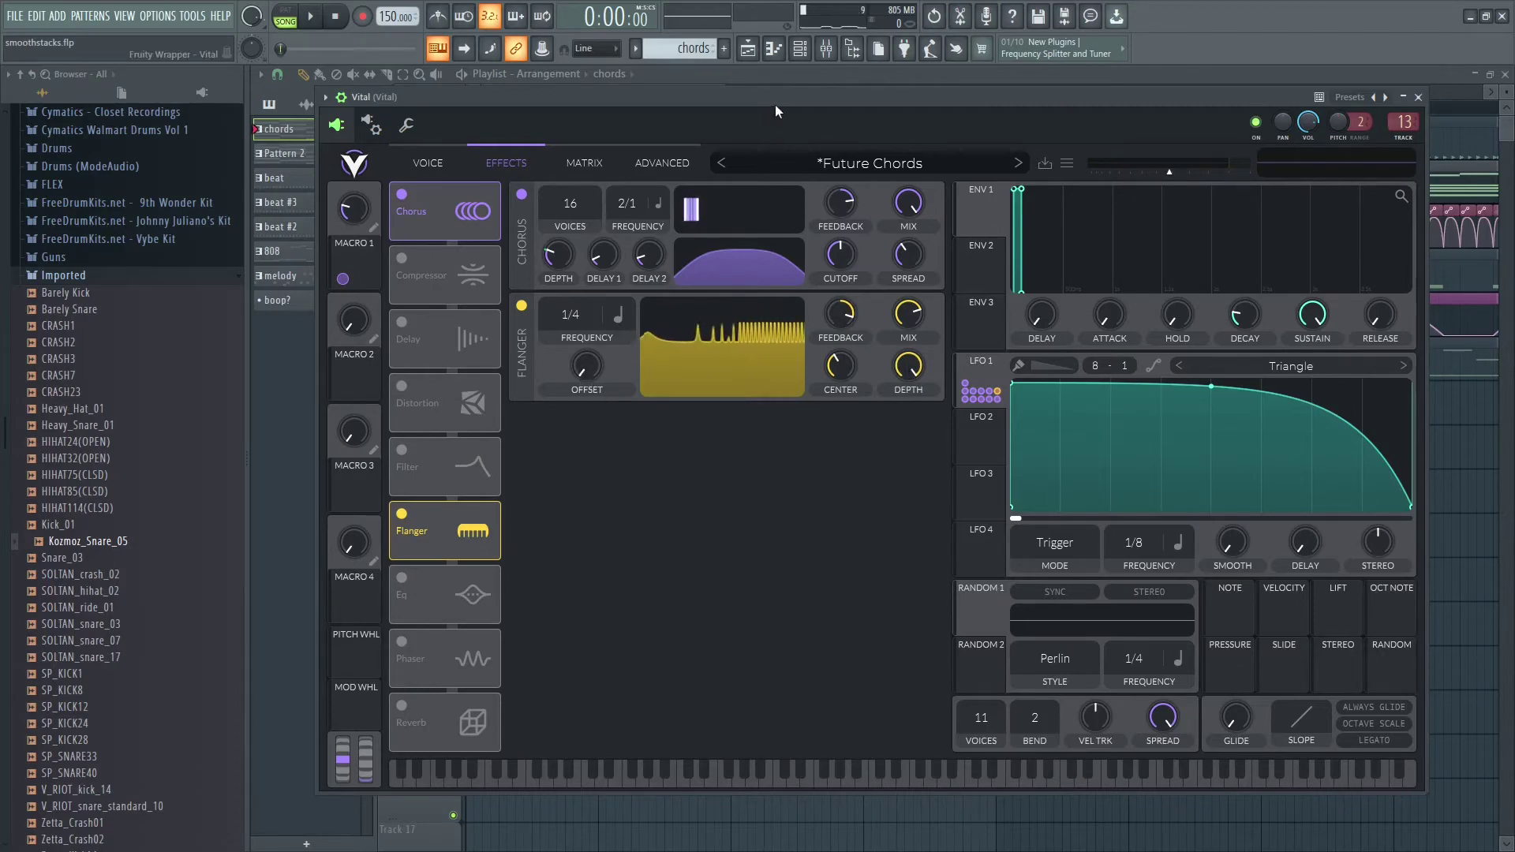
pyautogui.press('space')
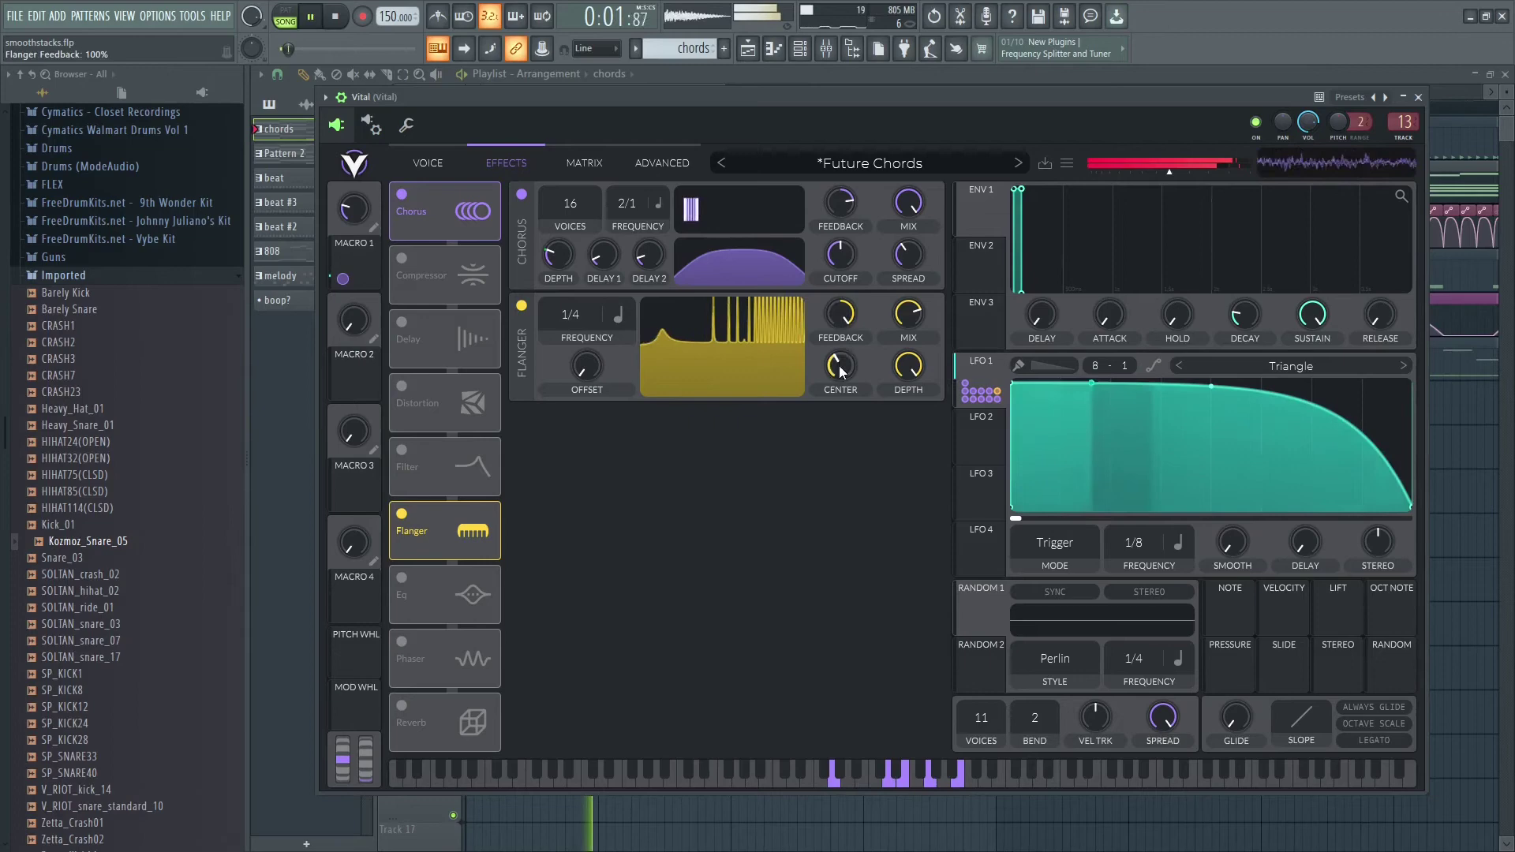
pyautogui.moveTo(841, 367); pyautogui.dragTo(905, 436)
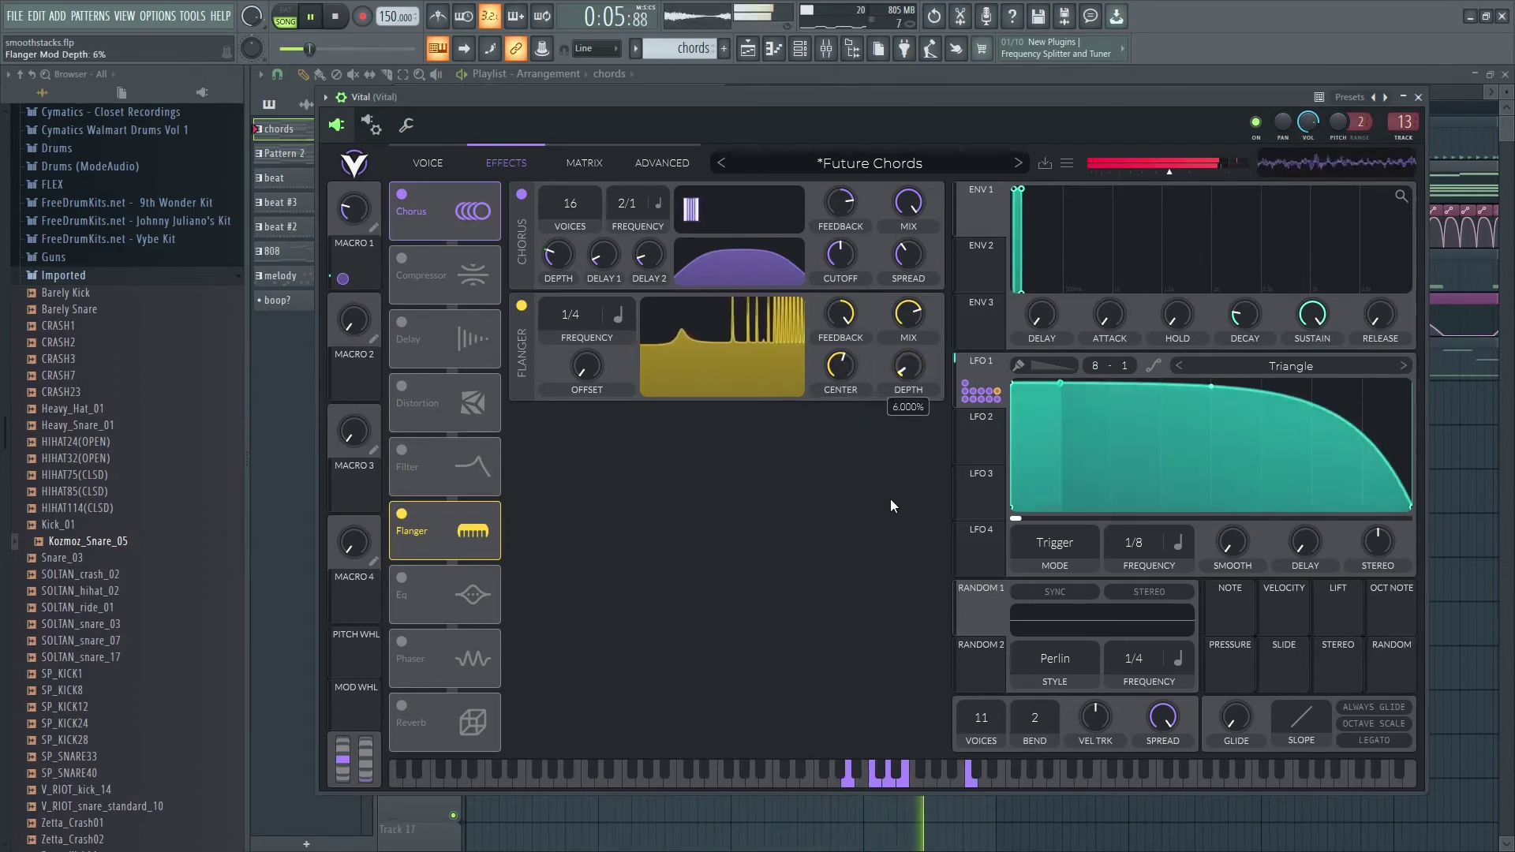
pyautogui.moveTo(840, 313)
pyautogui.mouseDown()
pyautogui.moveTo(830, 447)
pyautogui.moveTo(832, 322)
pyautogui.mouseUp()
pyautogui.click(903, 330)
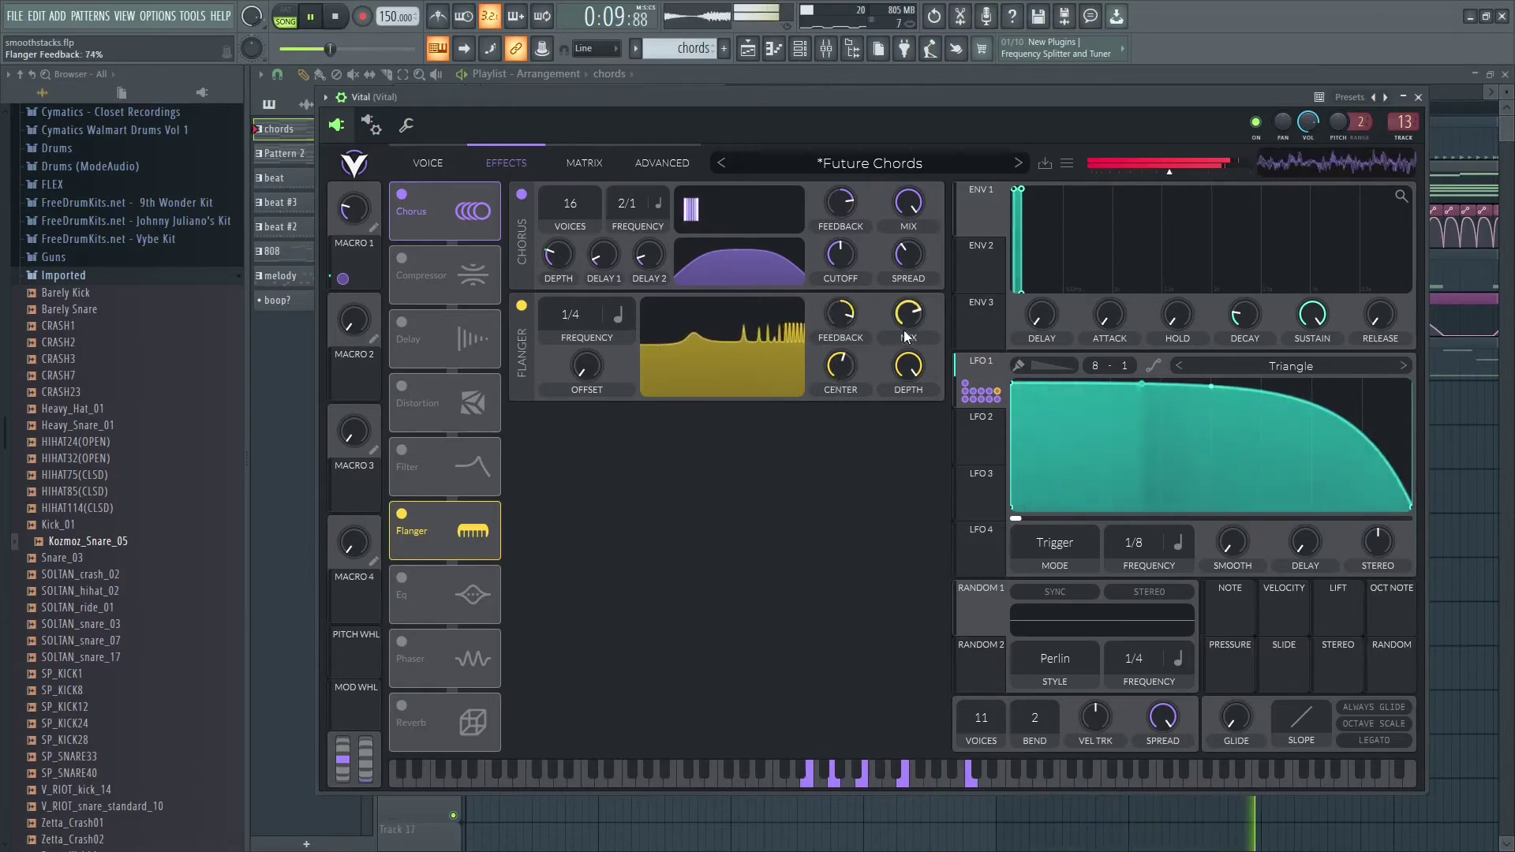
pyautogui.moveTo(840, 314); pyautogui.dragTo(836, 282)
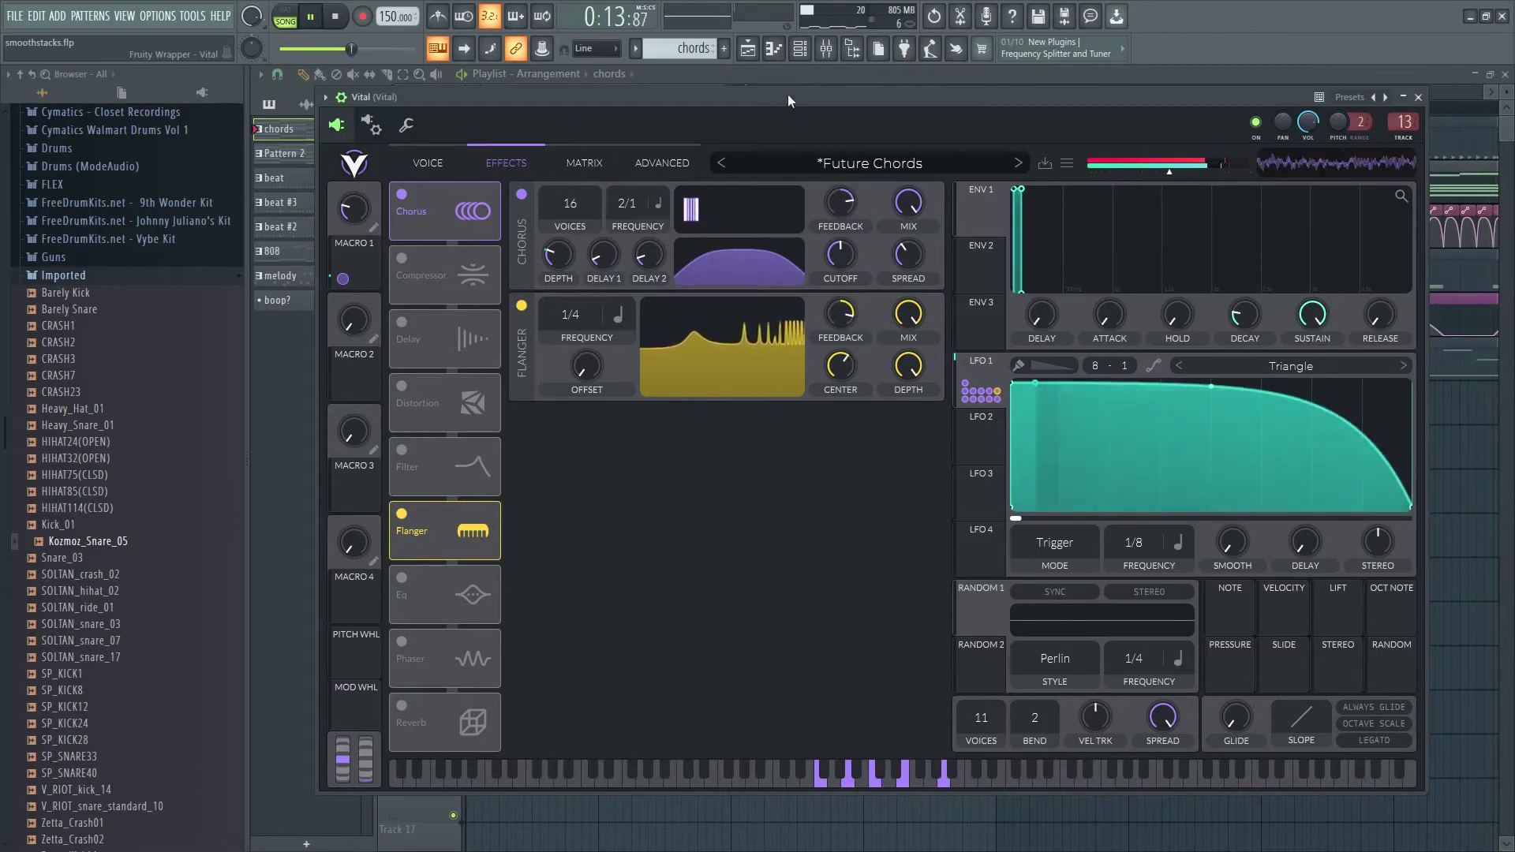
pyautogui.press('space')
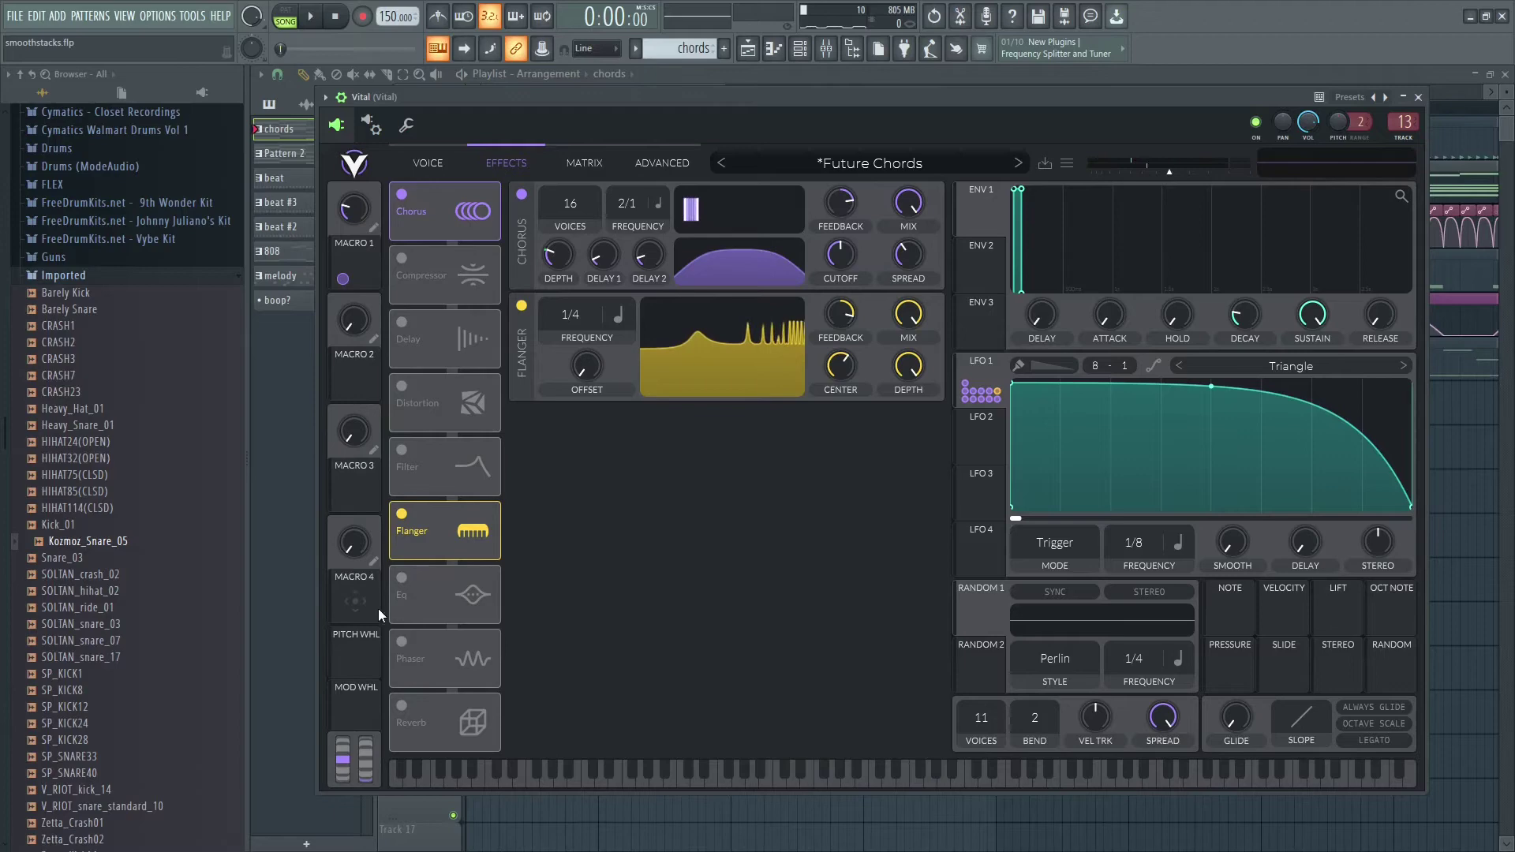
# Step: Set Vital's oversampling to 2x on the Advanced page
pyautogui.click(372, 127)
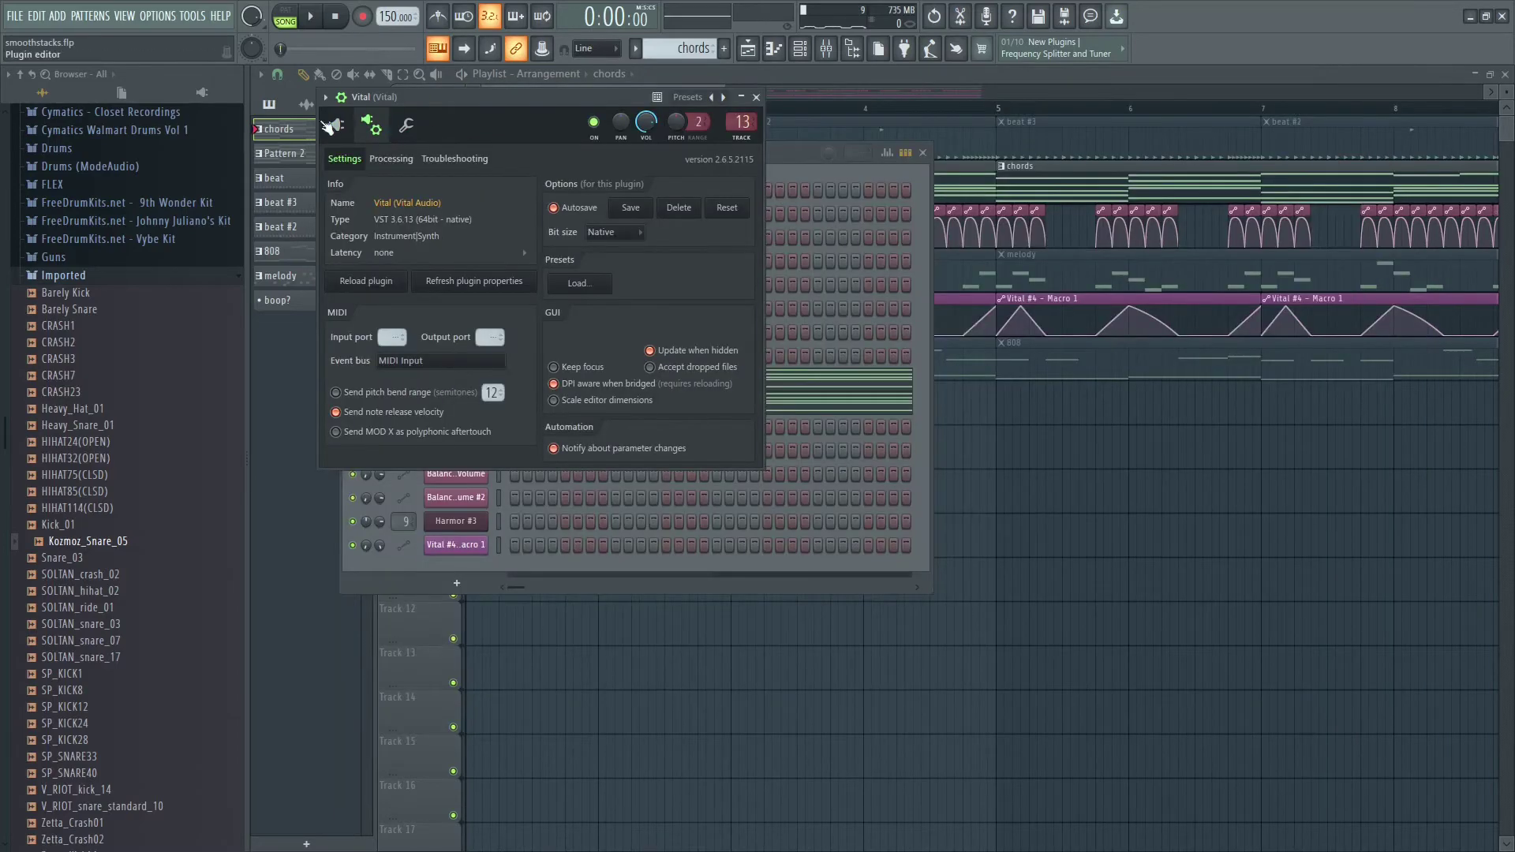
pyautogui.click(339, 127)
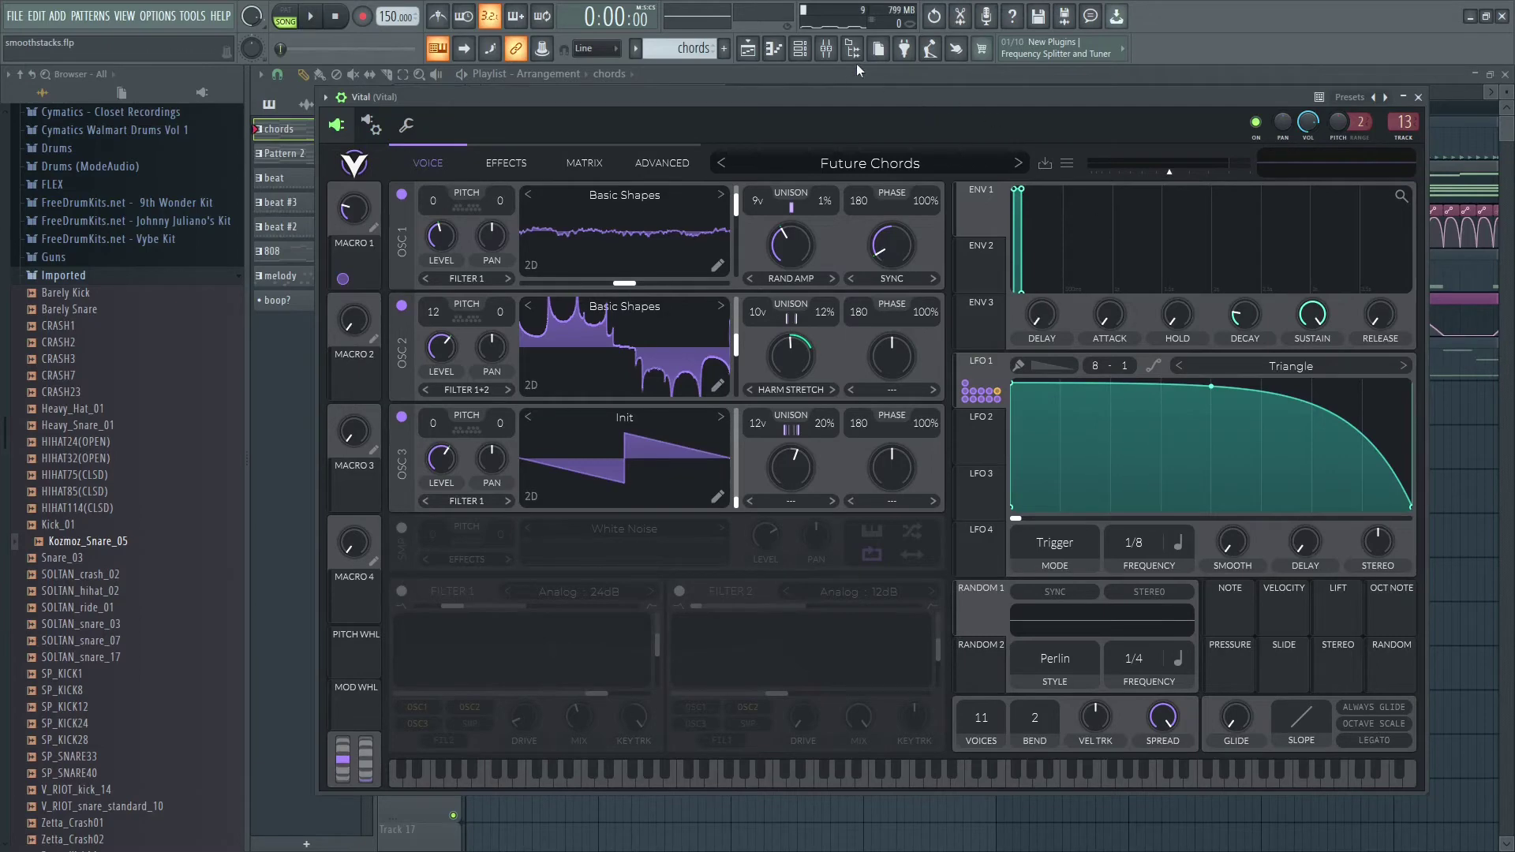
pyautogui.click(546, 167)
pyautogui.click(650, 164)
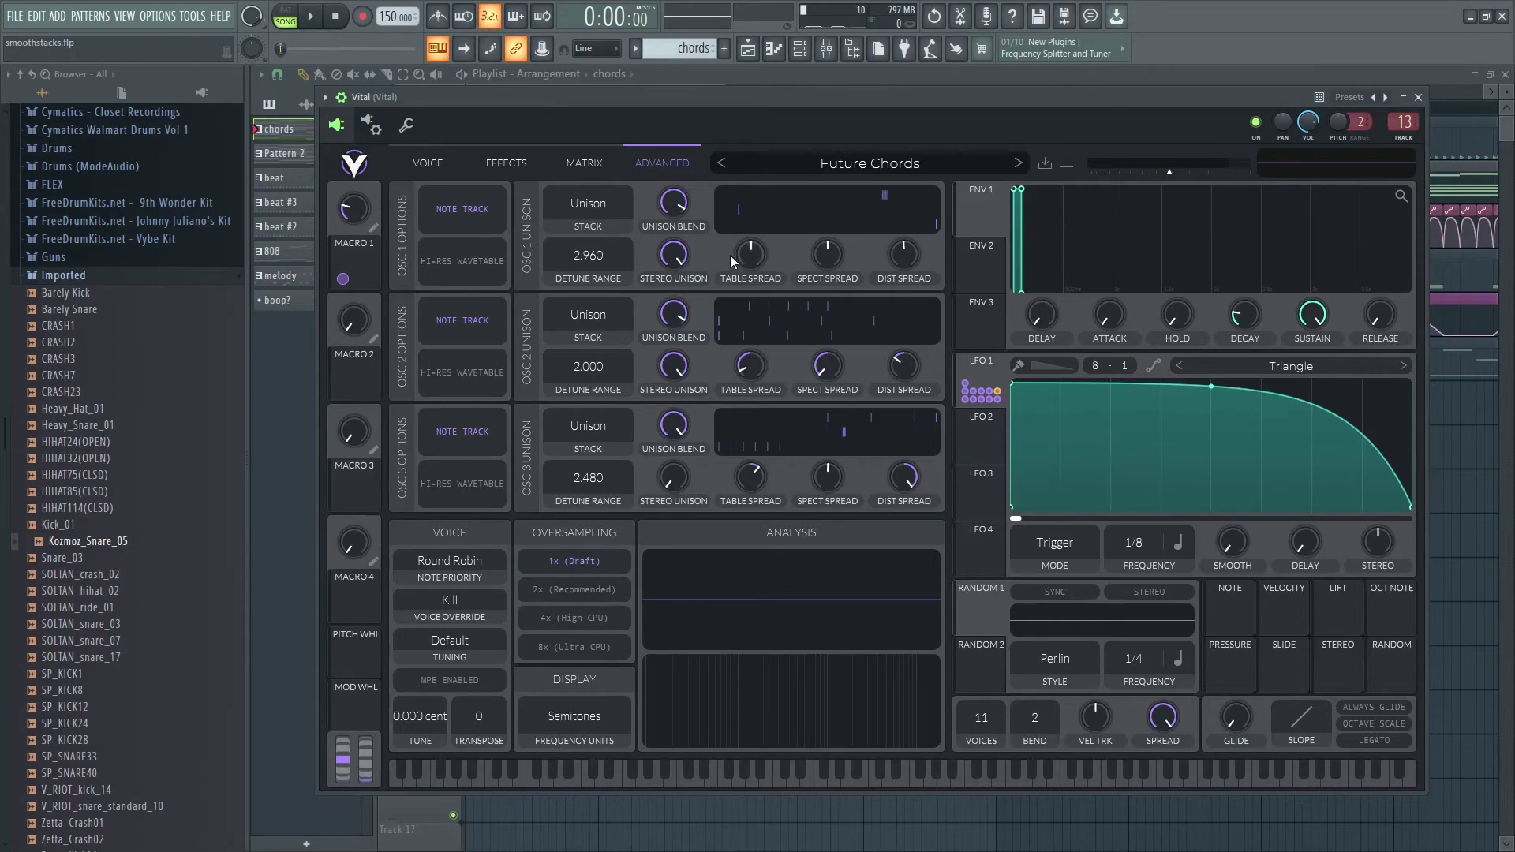
pyautogui.click(552, 592)
# Step: Set OSC 1 unison blend 46.5% and stereo spread 67.5%, and OSC 3 stereo spread 100%
pyautogui.moveTo(677, 211); pyautogui.dragTo(685, 295)
pyautogui.moveTo(669, 275); pyautogui.dragTo(678, 319)
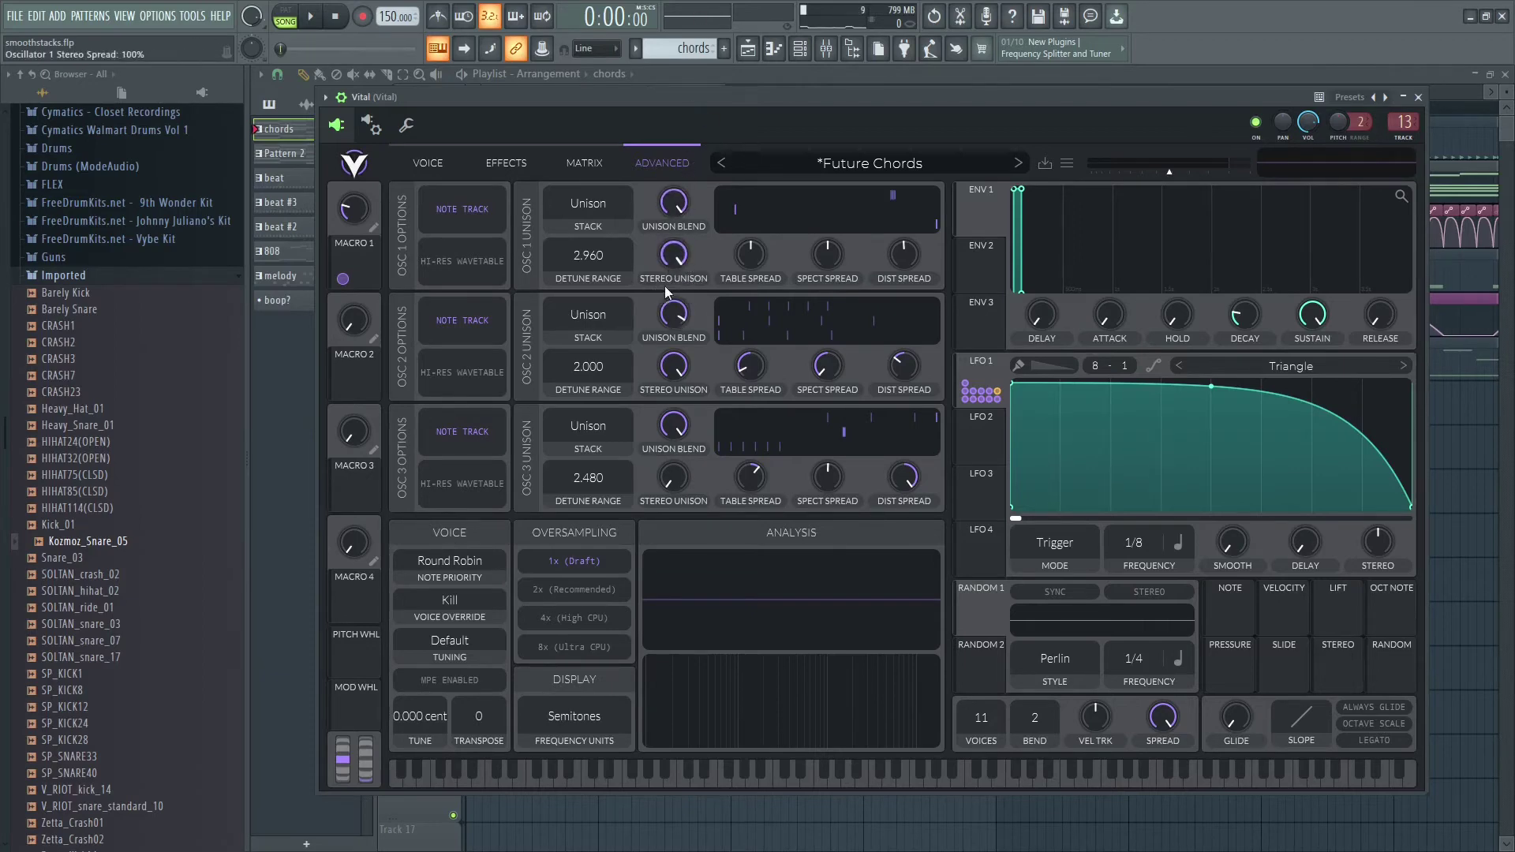
pyautogui.moveTo(672, 483); pyautogui.dragTo(690, 415)
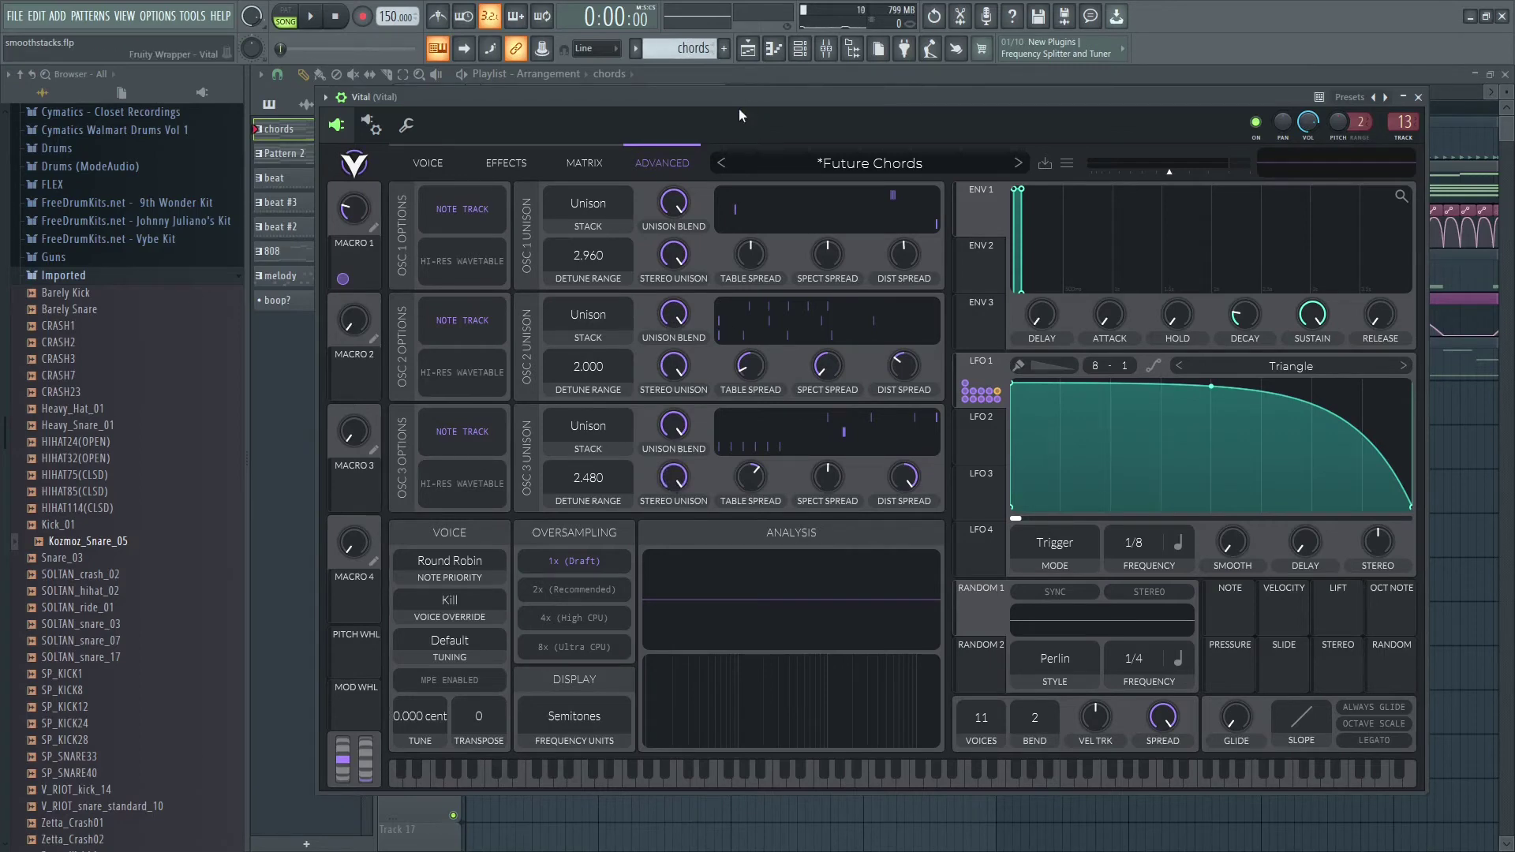
pyautogui.moveTo(679, 484); pyautogui.dragTo(670, 584)
pyautogui.press('space')
pyautogui.moveTo(672, 478); pyautogui.dragTo(680, 324)
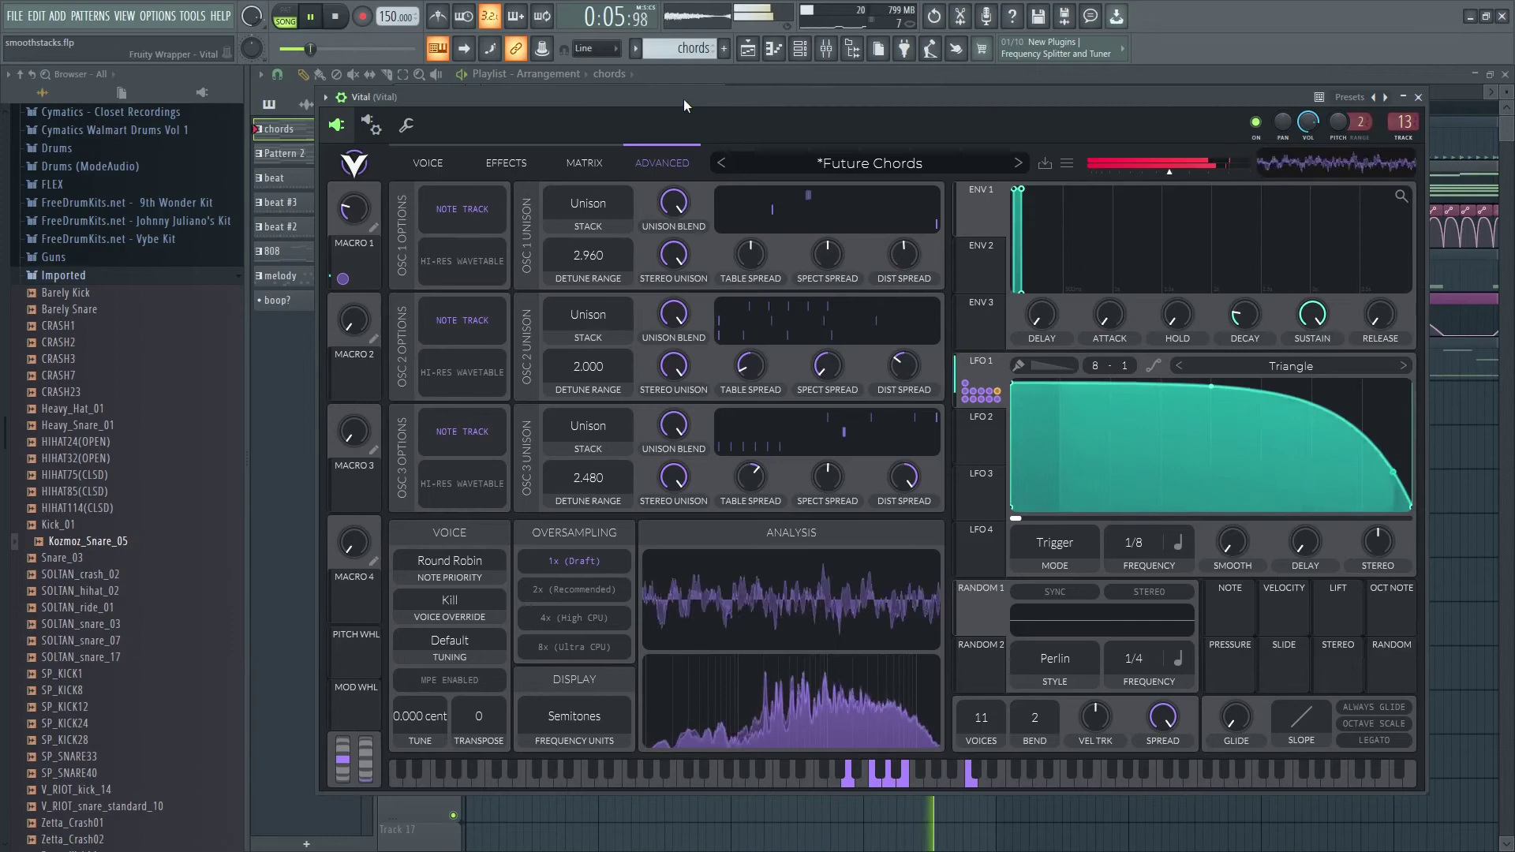
pyautogui.press('space')
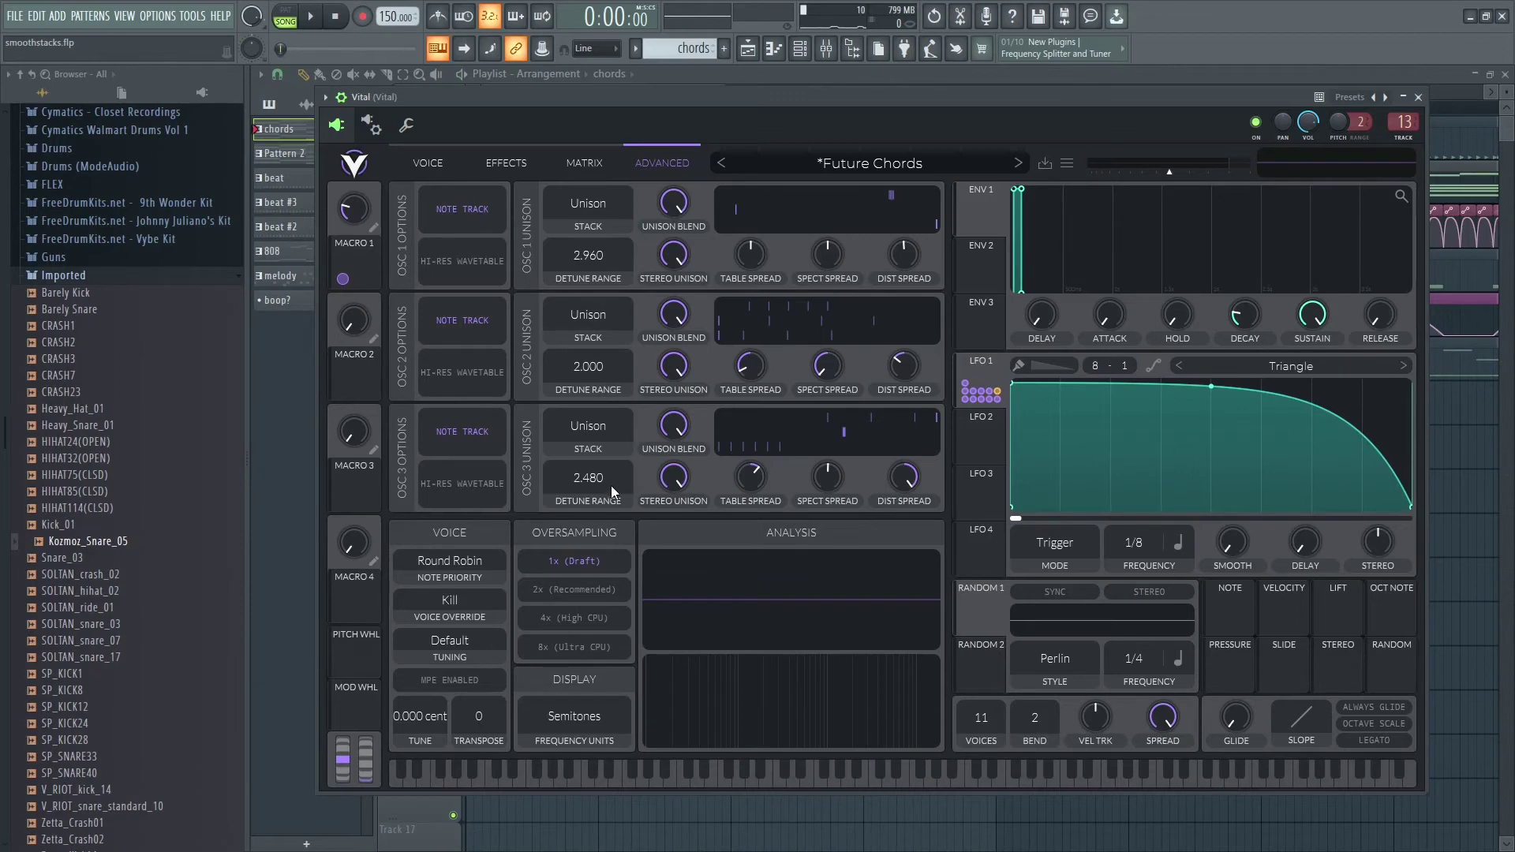
pyautogui.click(587, 315)
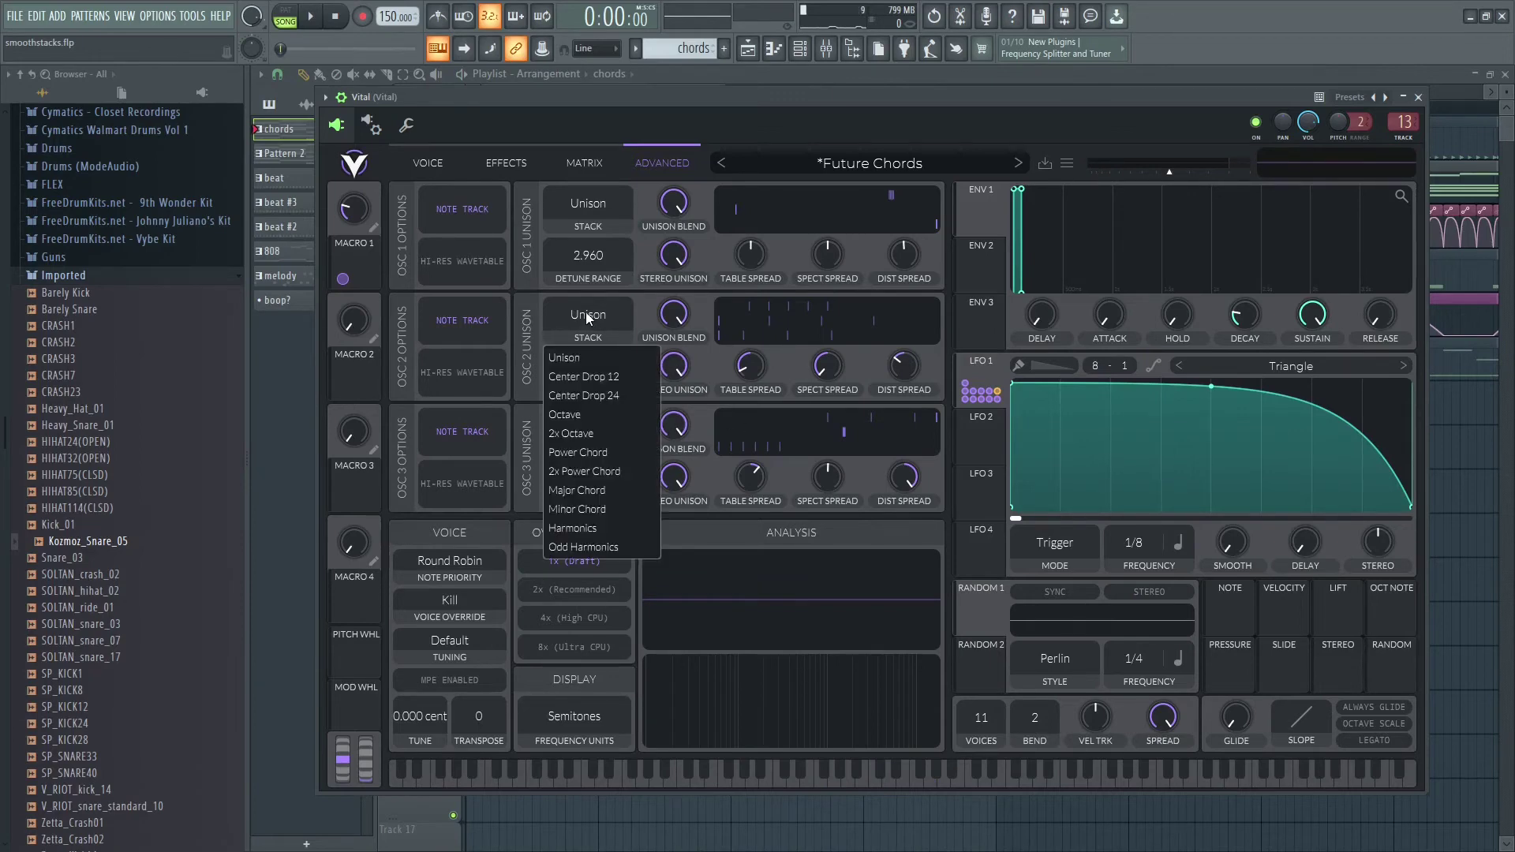
pyautogui.click(655, 322)
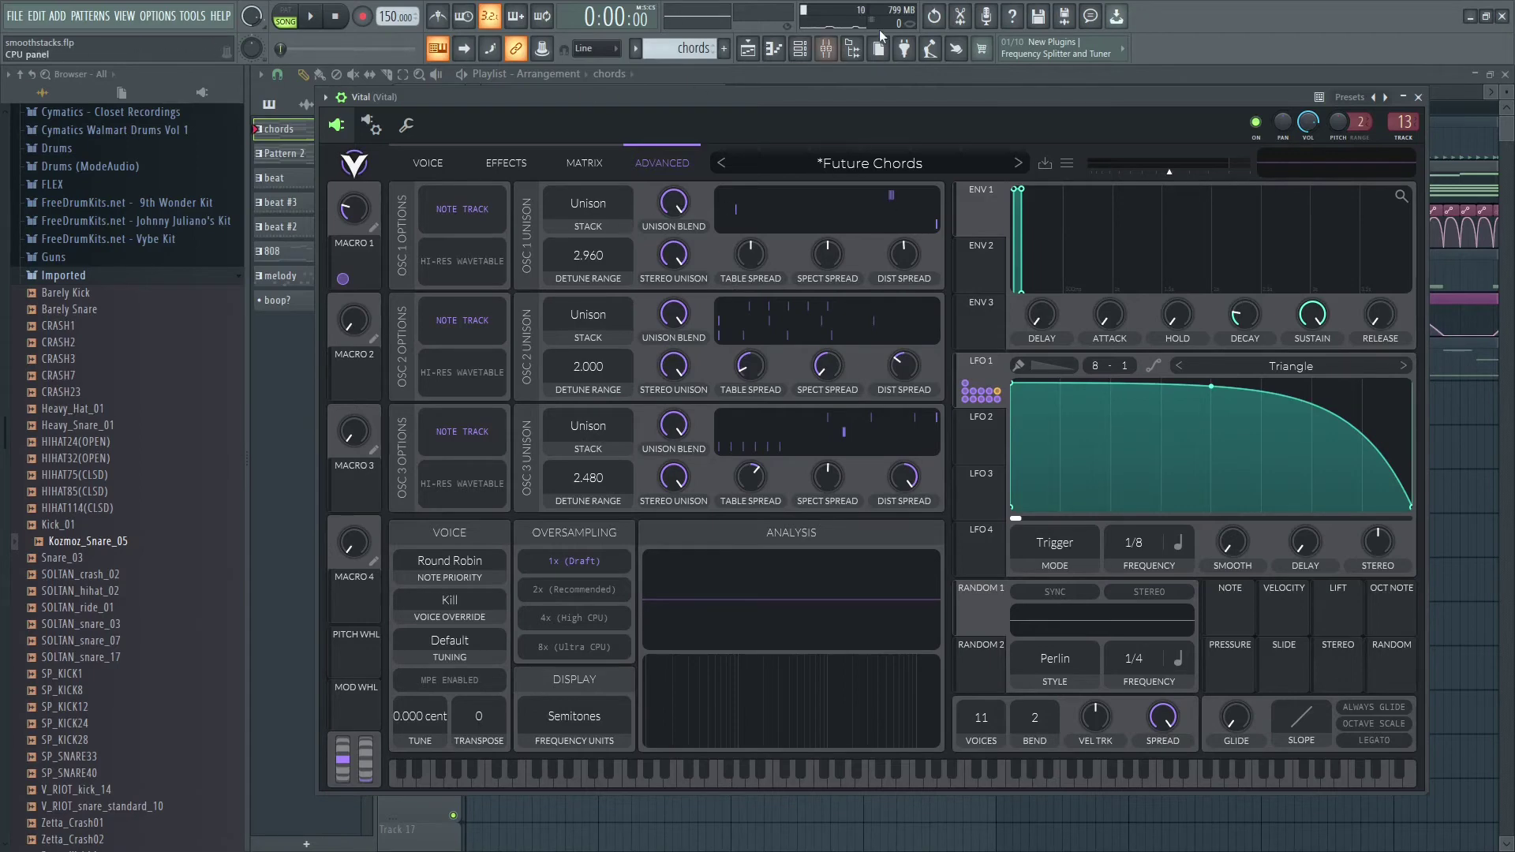
# Step: Open the mixer and Vital's Frequency Splitter, then inspect the Low, Mid and High buses
pyautogui.click(826, 48)
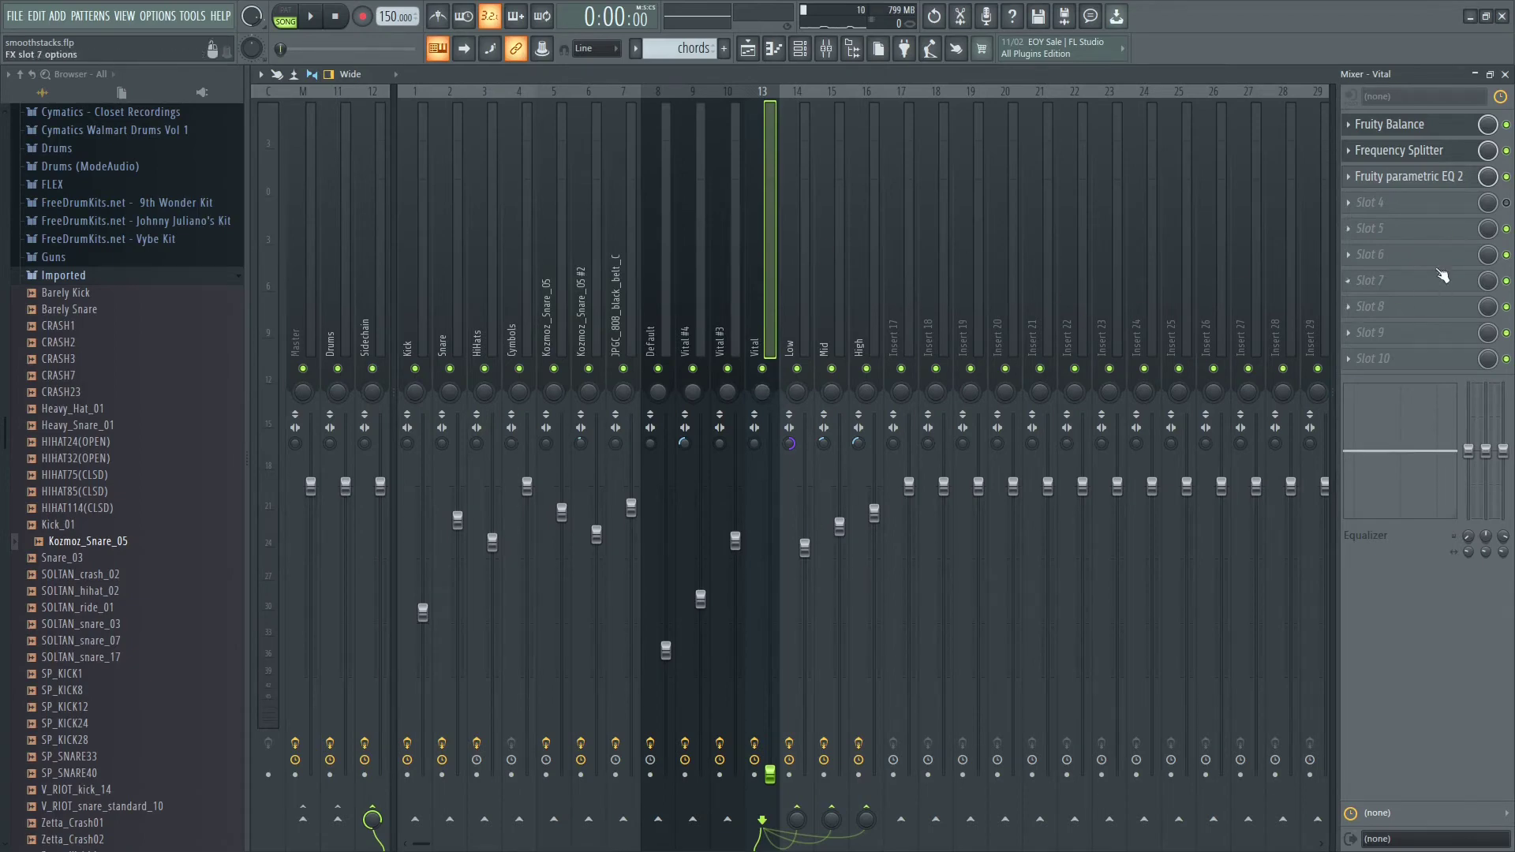
pyautogui.click(1417, 158)
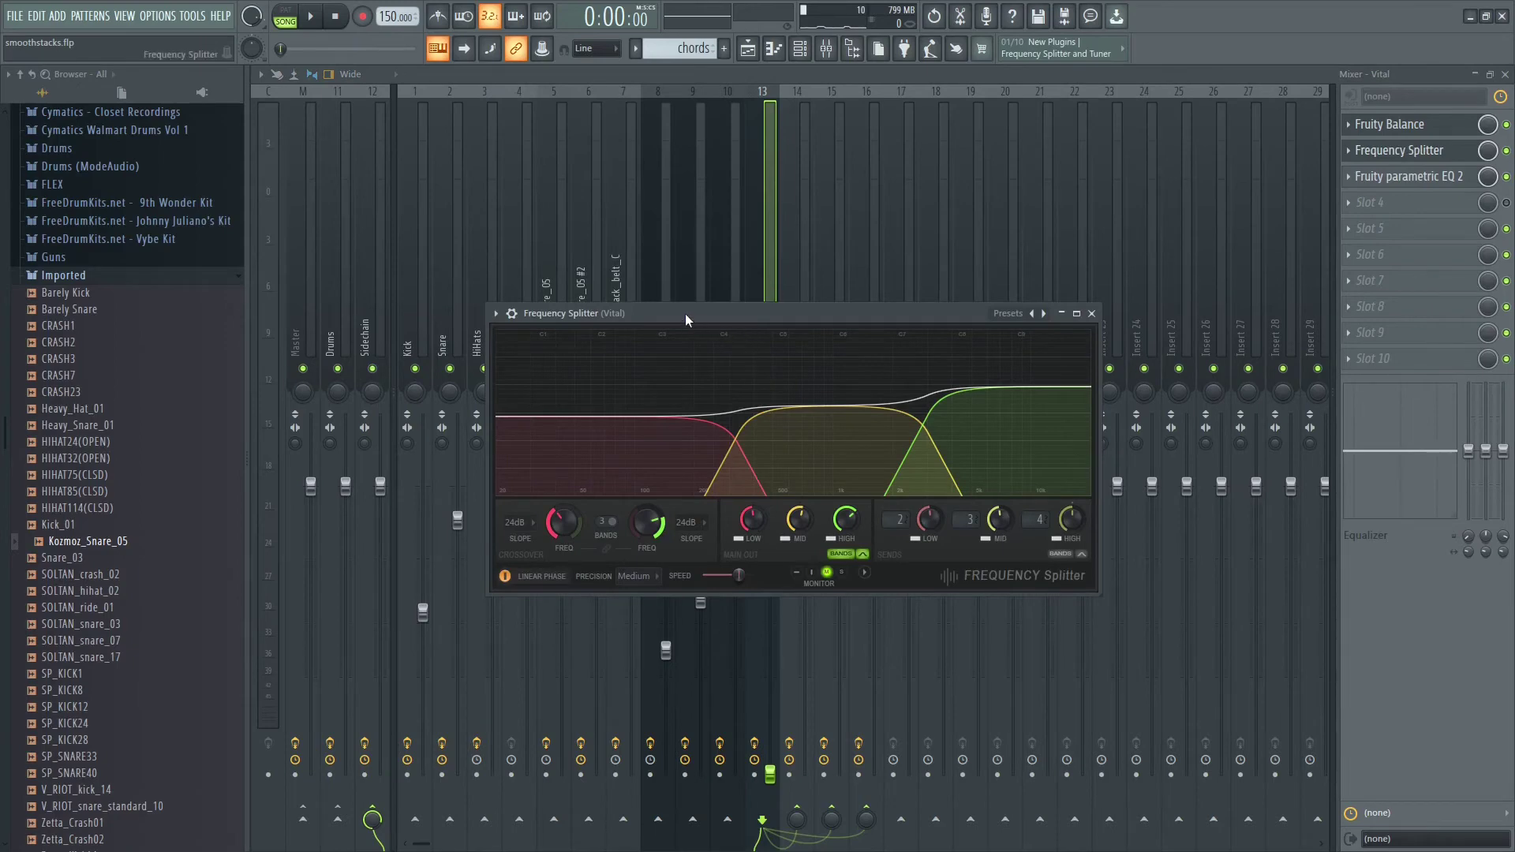
pyautogui.moveTo(685, 314); pyautogui.dragTo(643, 294)
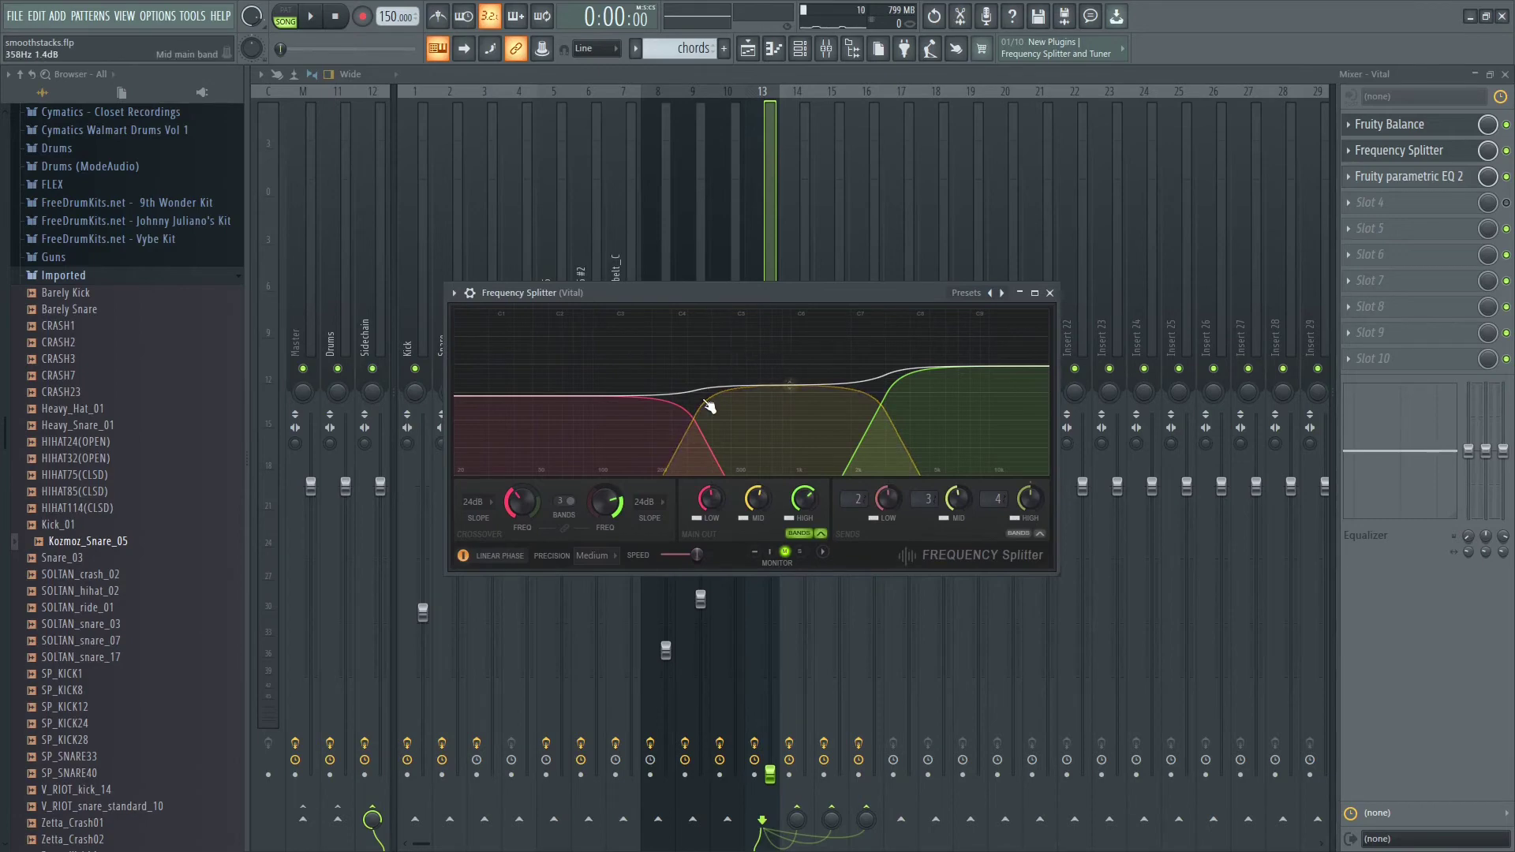
pyautogui.moveTo(782, 297); pyautogui.dragTo(819, 140)
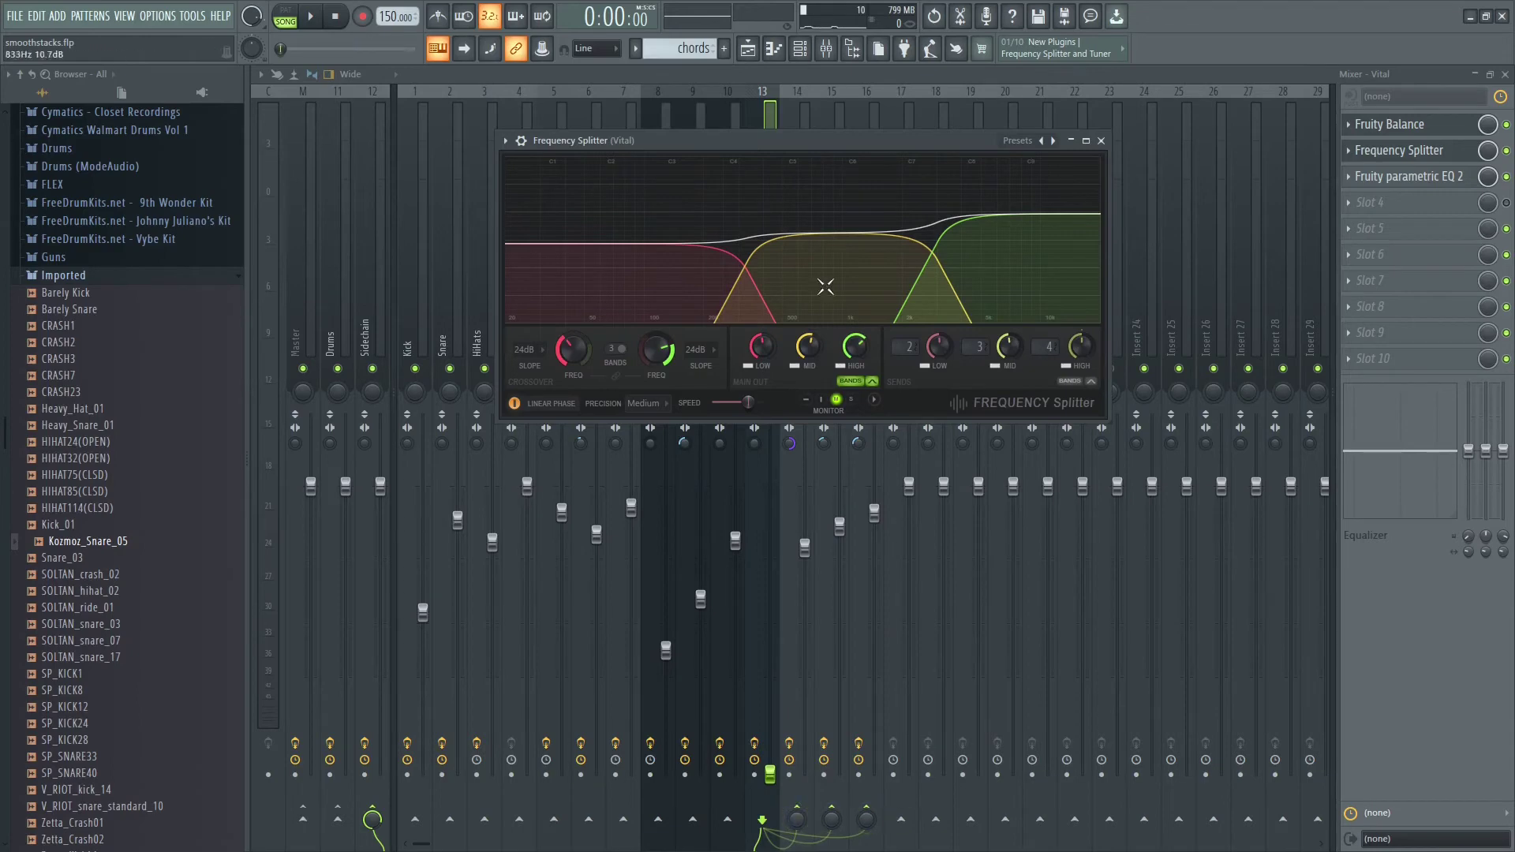
pyautogui.moveTo(807, 156); pyautogui.dragTo(465, 230)
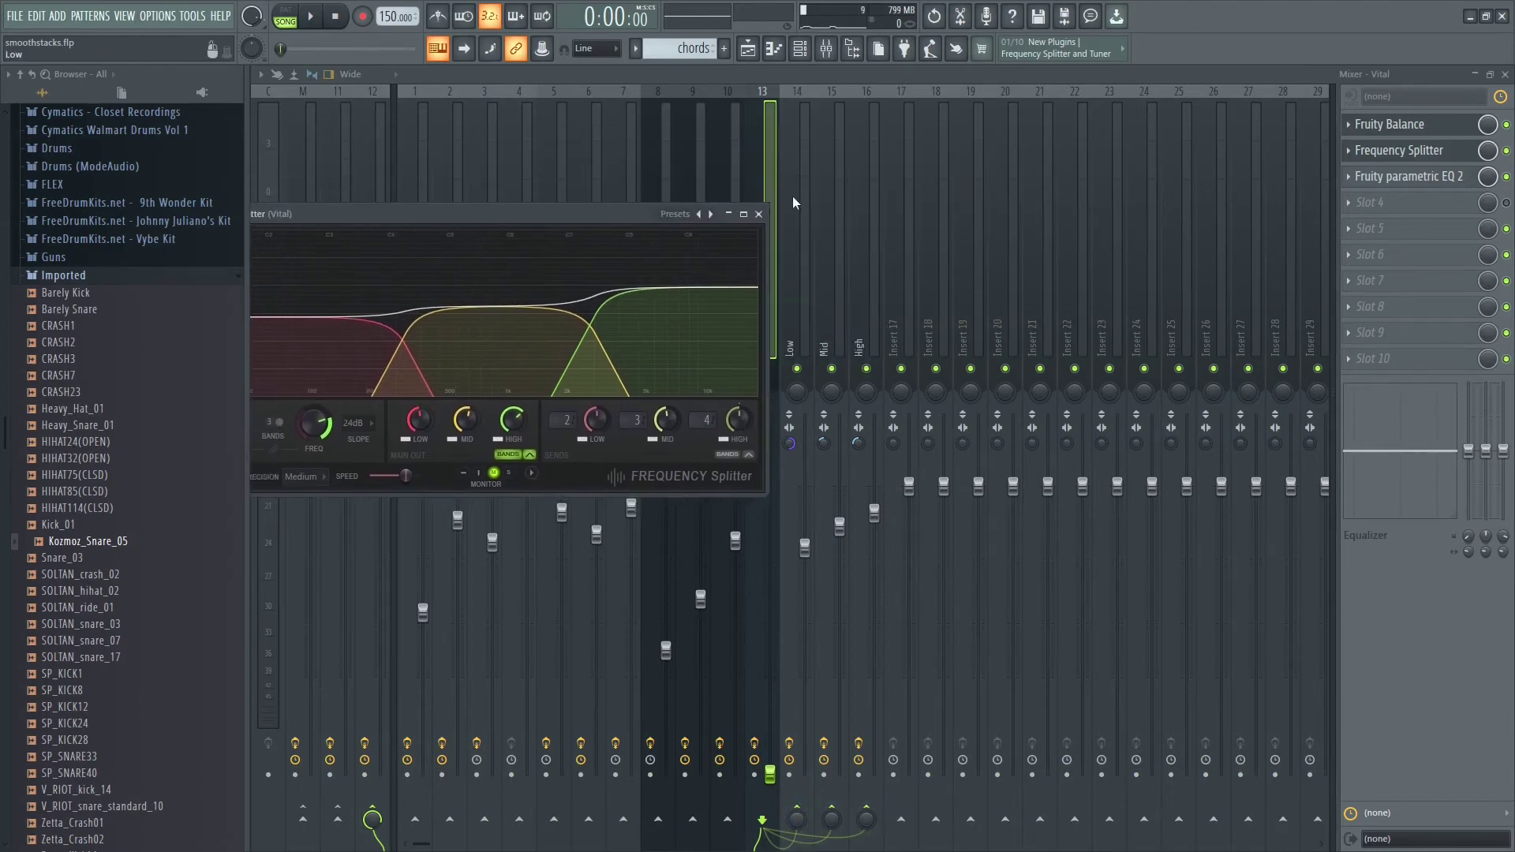
pyautogui.click(804, 286)
pyautogui.click(836, 295)
pyautogui.click(873, 298)
pyautogui.click(763, 300)
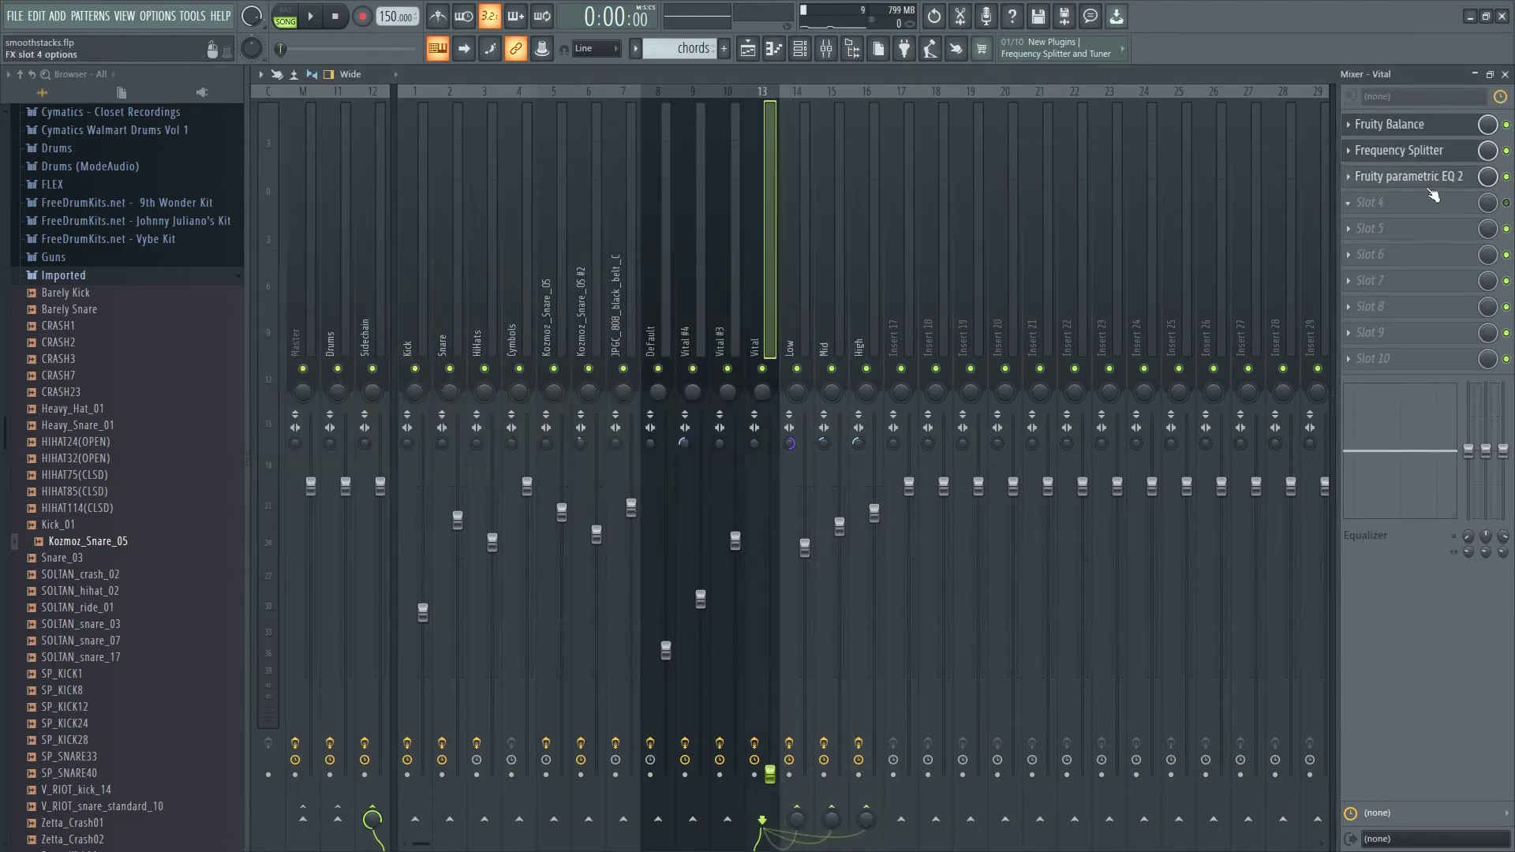
# Step: In the Frequency Splitter, nudge the low/mid crossover up and turn down the low band level
pyautogui.click(1412, 150)
pyautogui.moveTo(486, 220); pyautogui.dragTo(588, 205)
pyautogui.moveTo(315, 405); pyautogui.dragTo(315, 392)
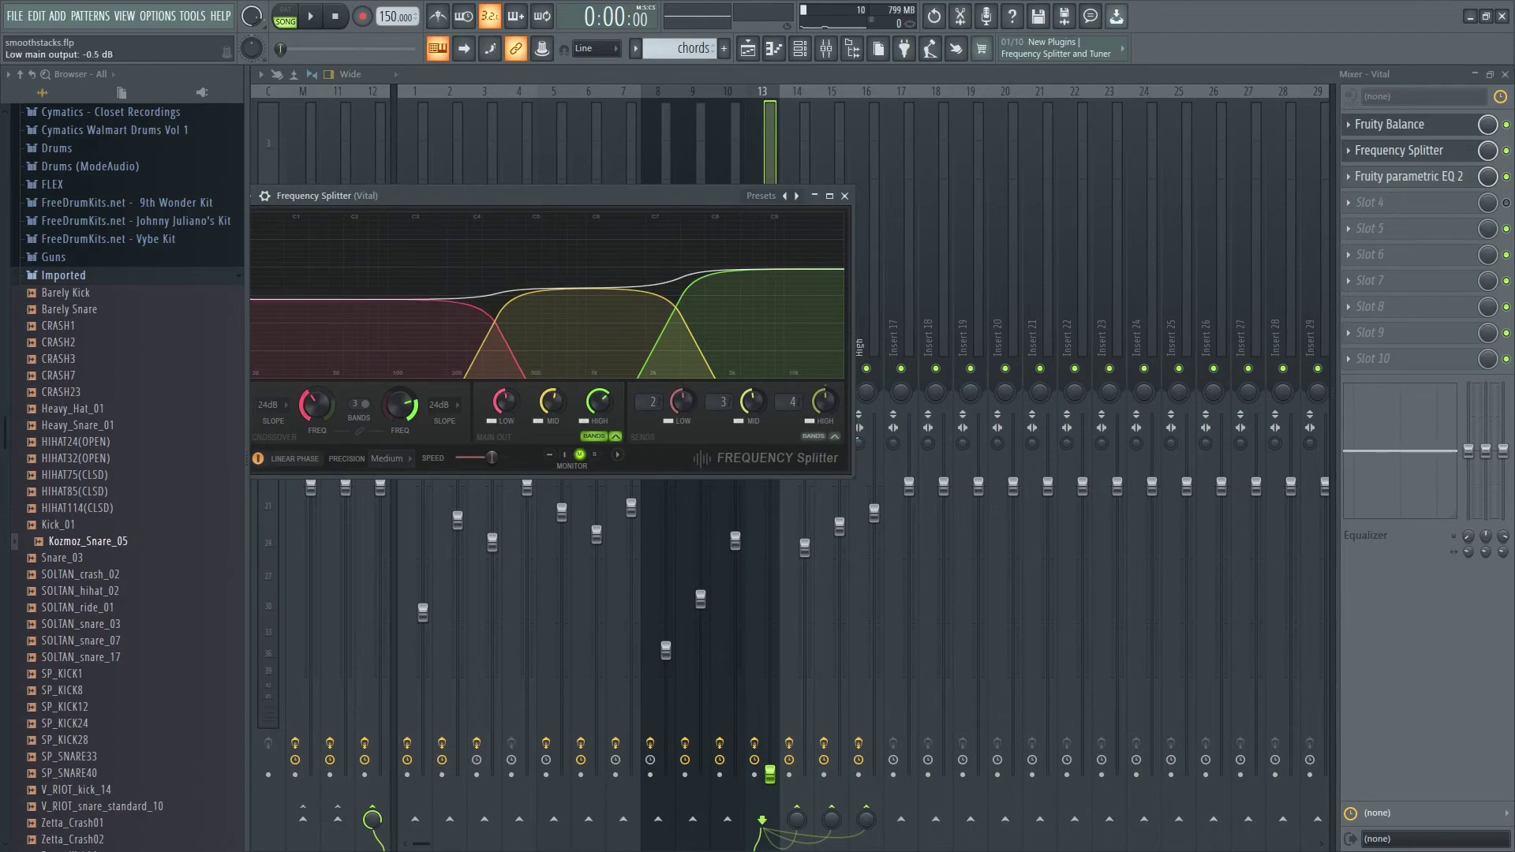
pyautogui.moveTo(503, 403); pyautogui.dragTo(503, 410)
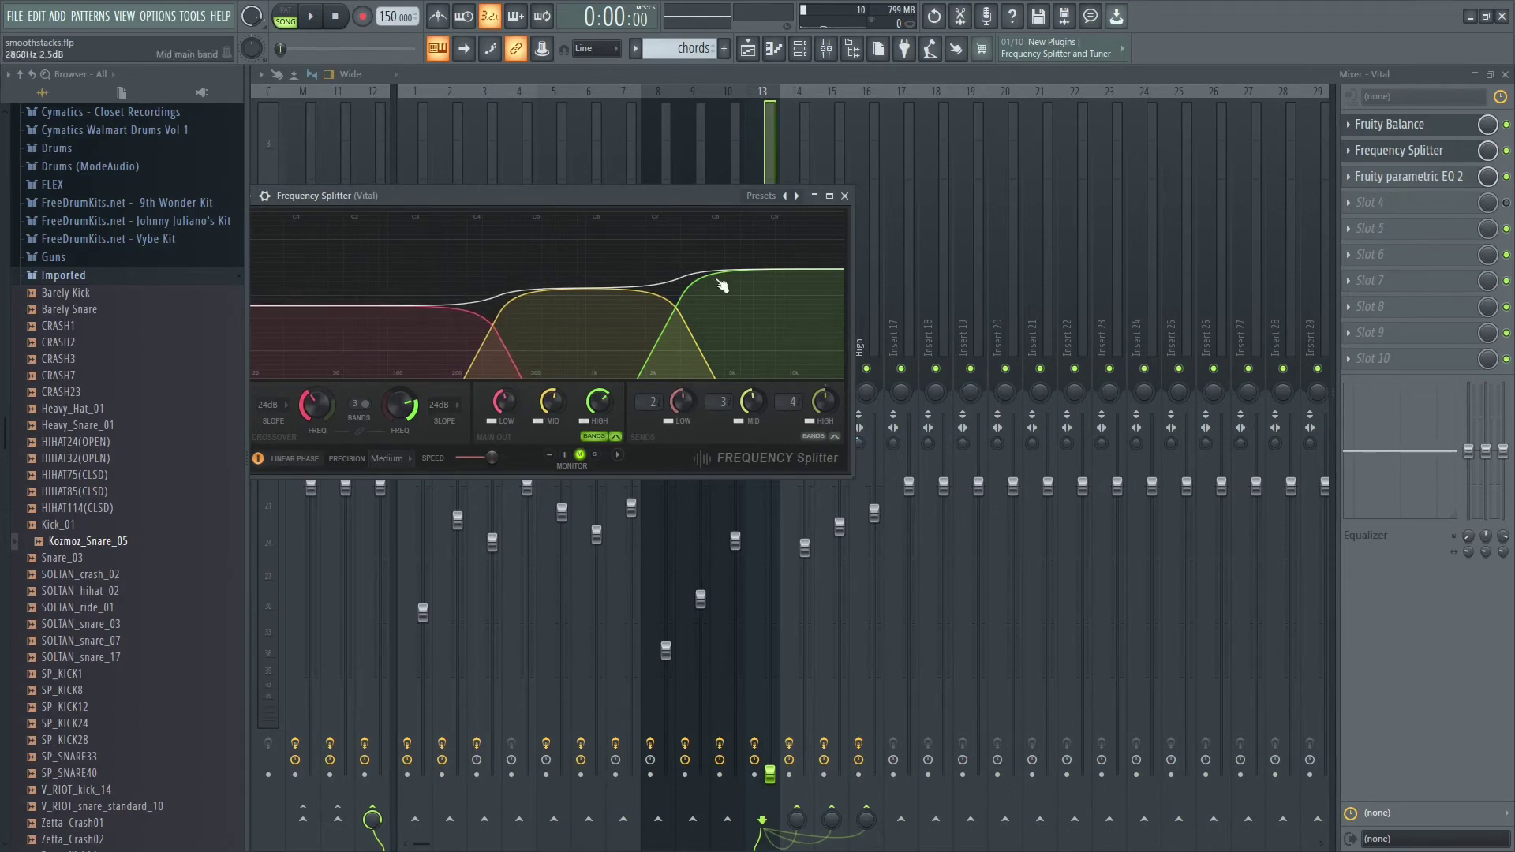
pyautogui.click(844, 196)
pyautogui.click(1402, 158)
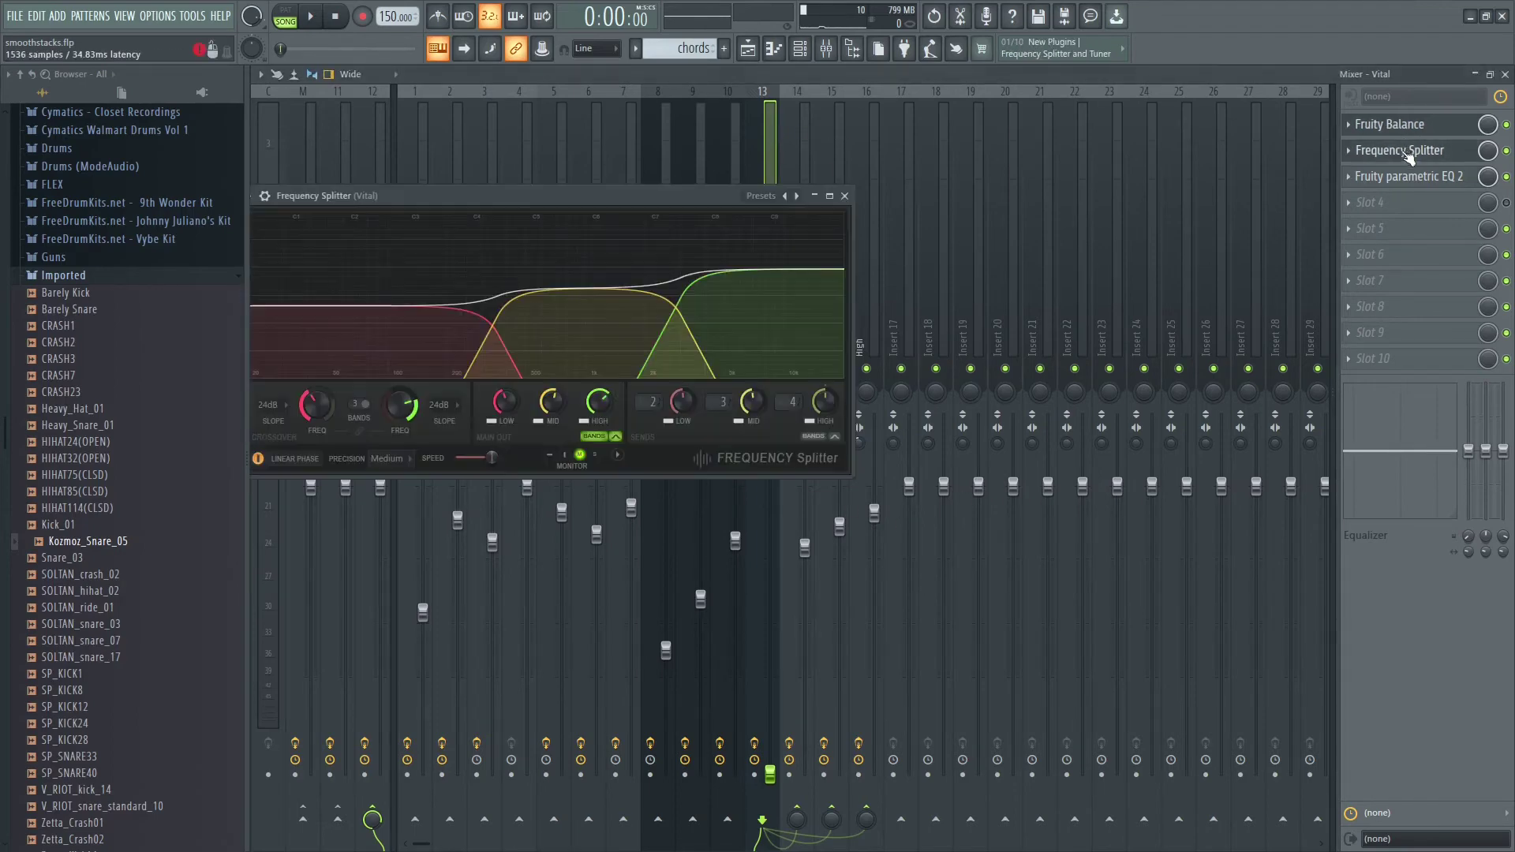
pyautogui.click(1401, 155)
# Step: Check the Mid and High buses, then open the OTT compressor on the Low bus
pyautogui.click(815, 304)
pyautogui.click(803, 305)
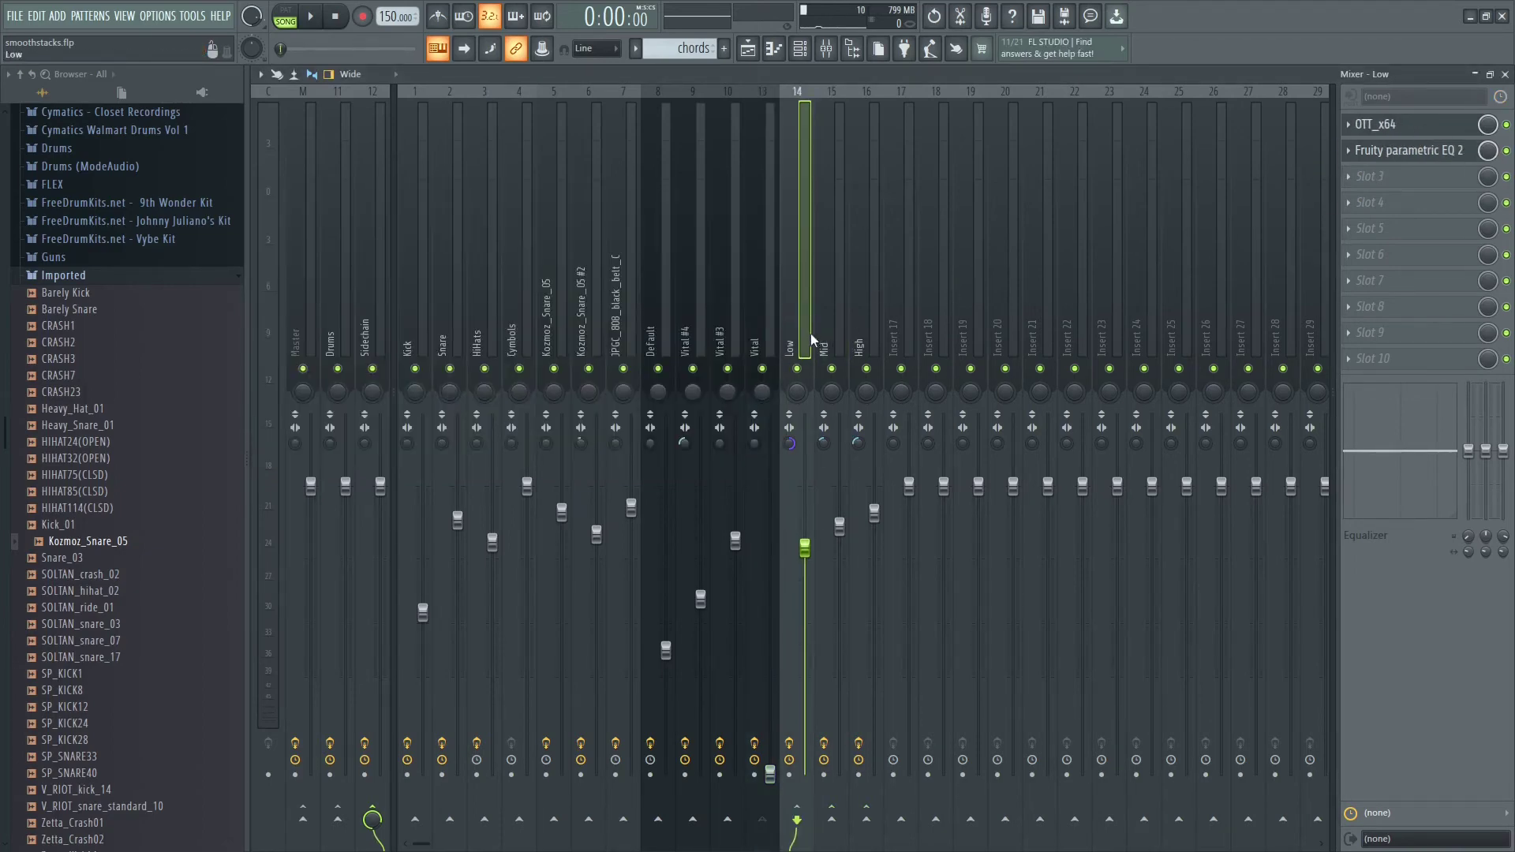
pyautogui.click(820, 335)
pyautogui.click(873, 333)
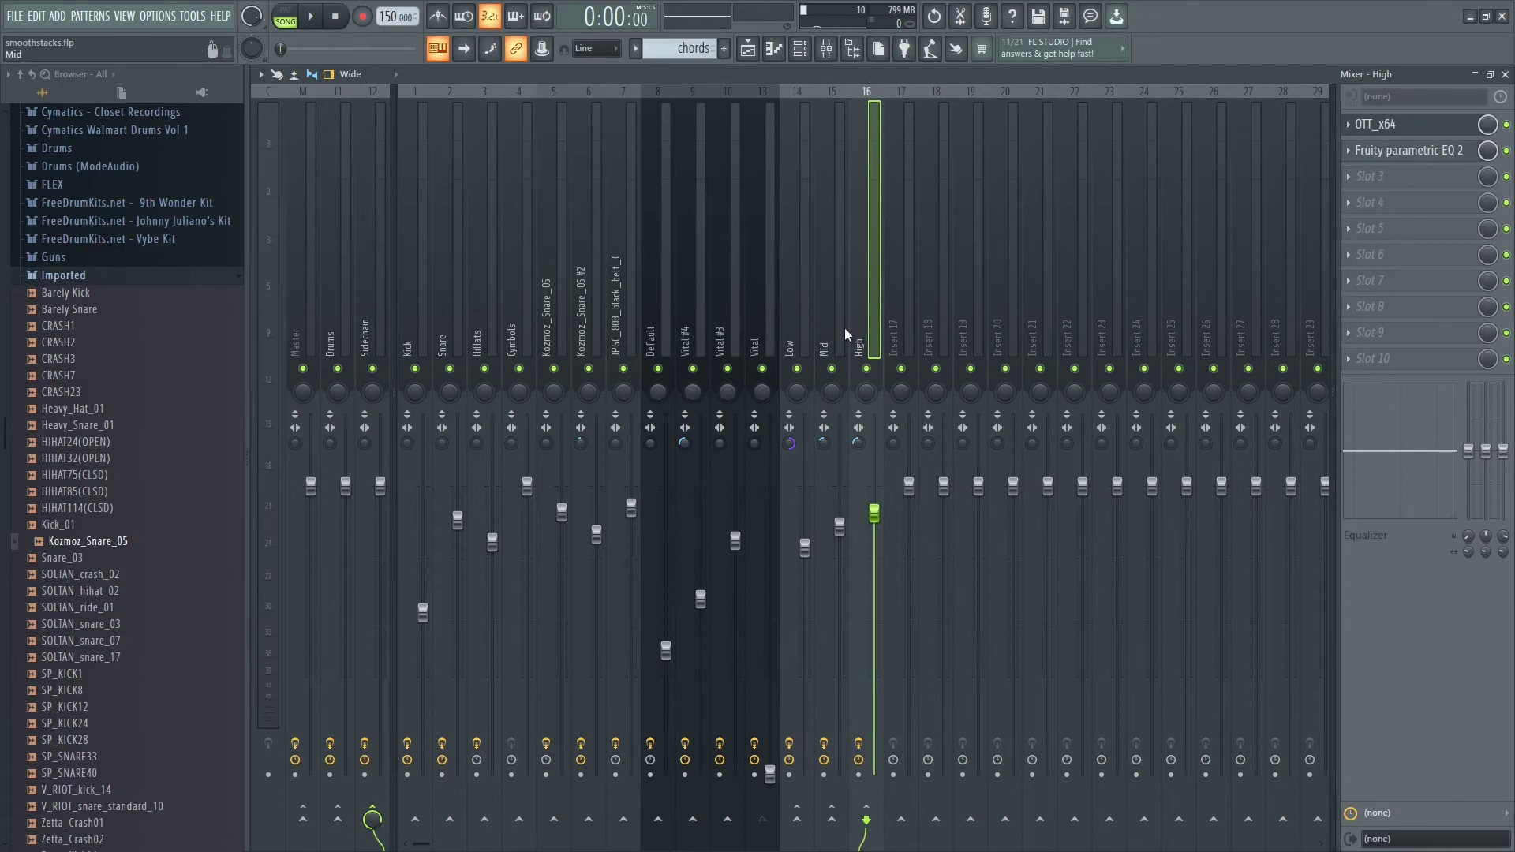
pyautogui.click(802, 327)
pyautogui.click(1388, 124)
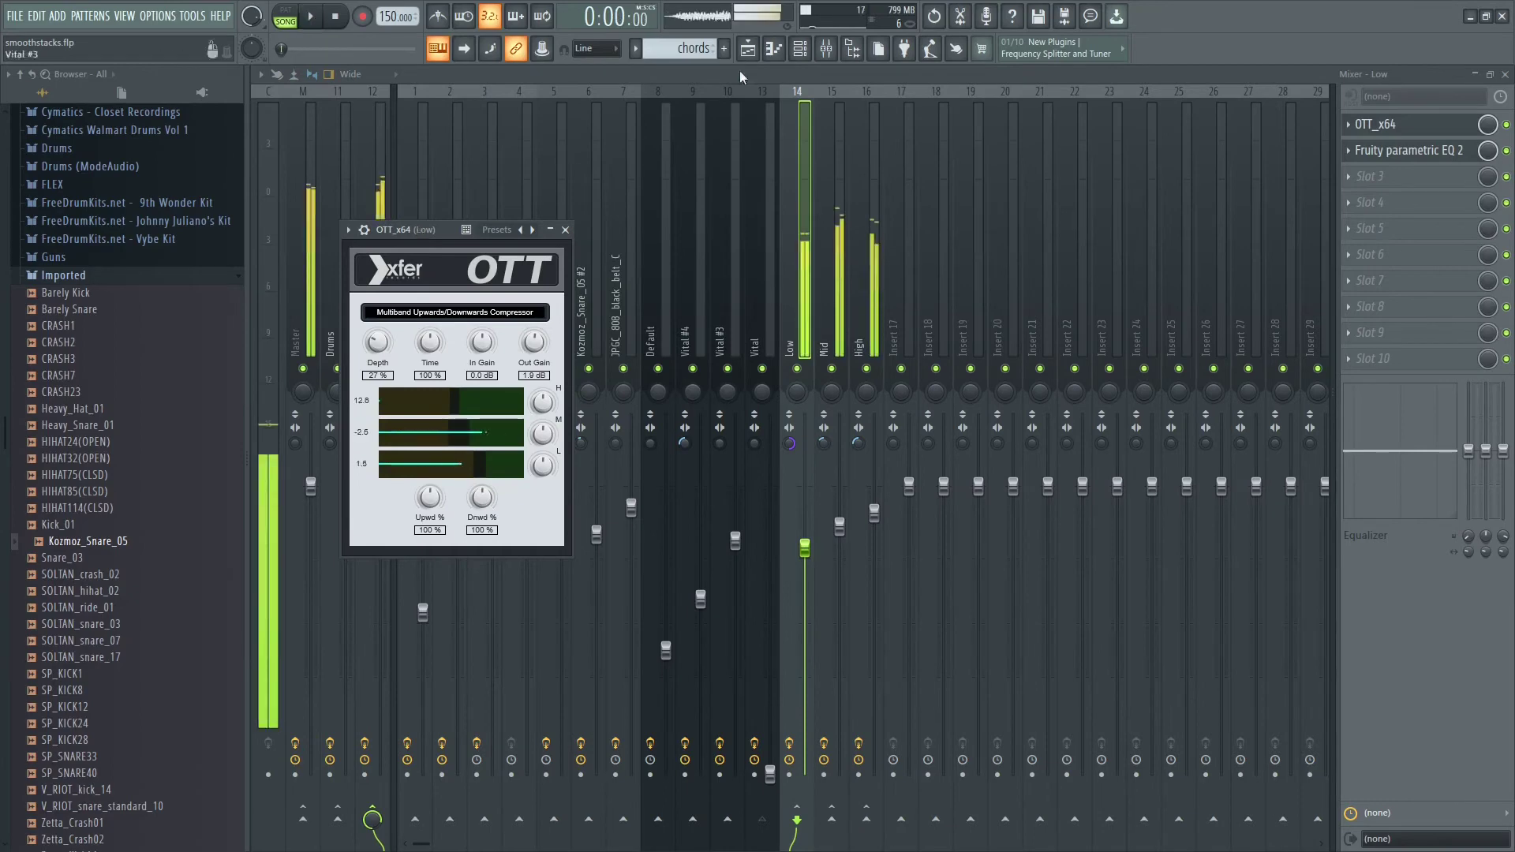
# Step: Stop playback and set Harmor #2 to part A with its FX section showing
pyautogui.press('space')
pyautogui.click(797, 51)
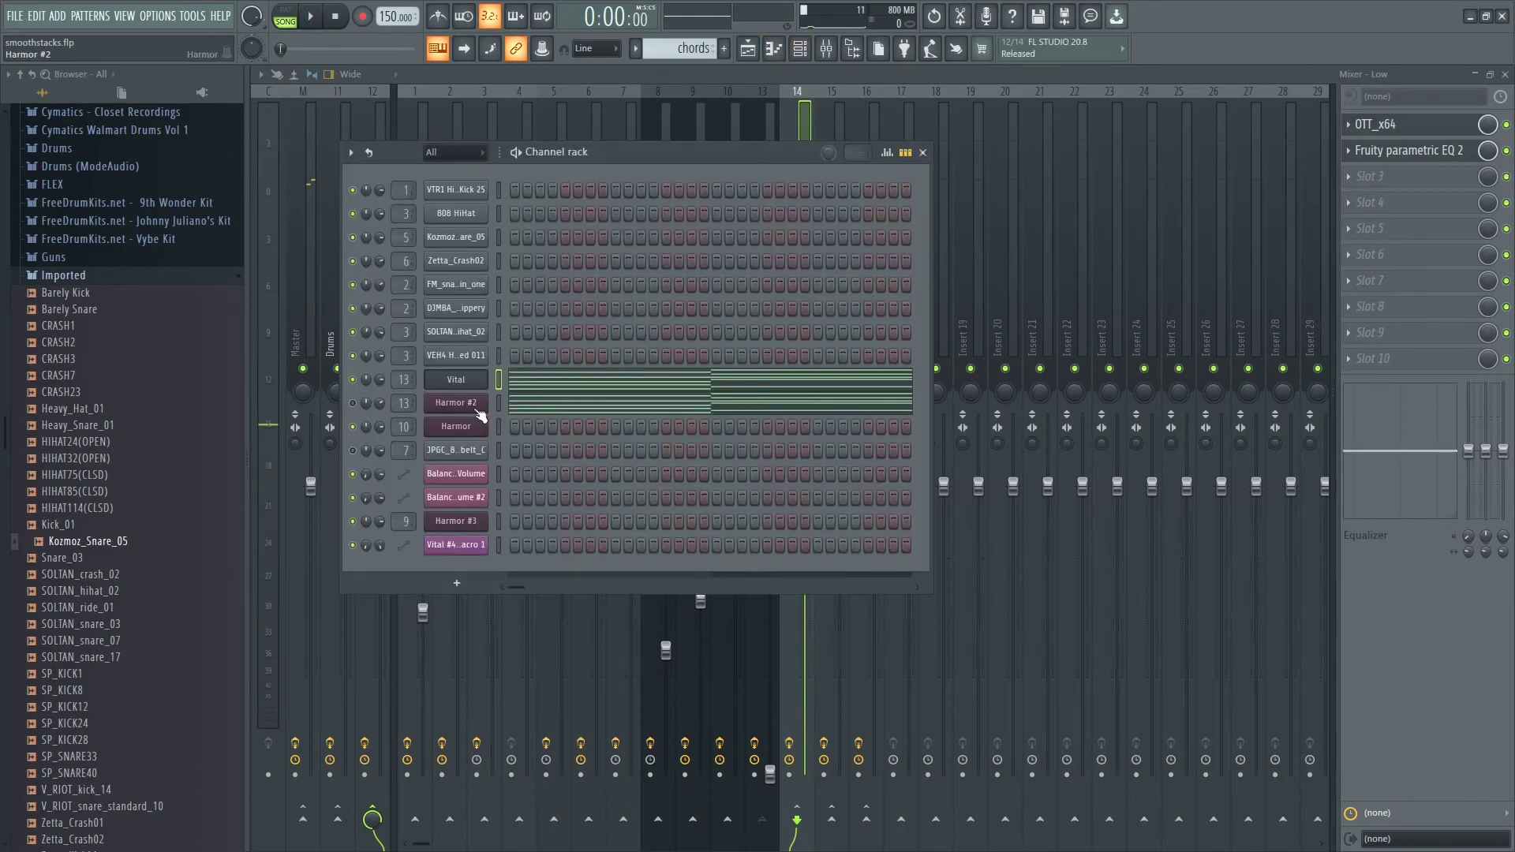
pyautogui.click(477, 407)
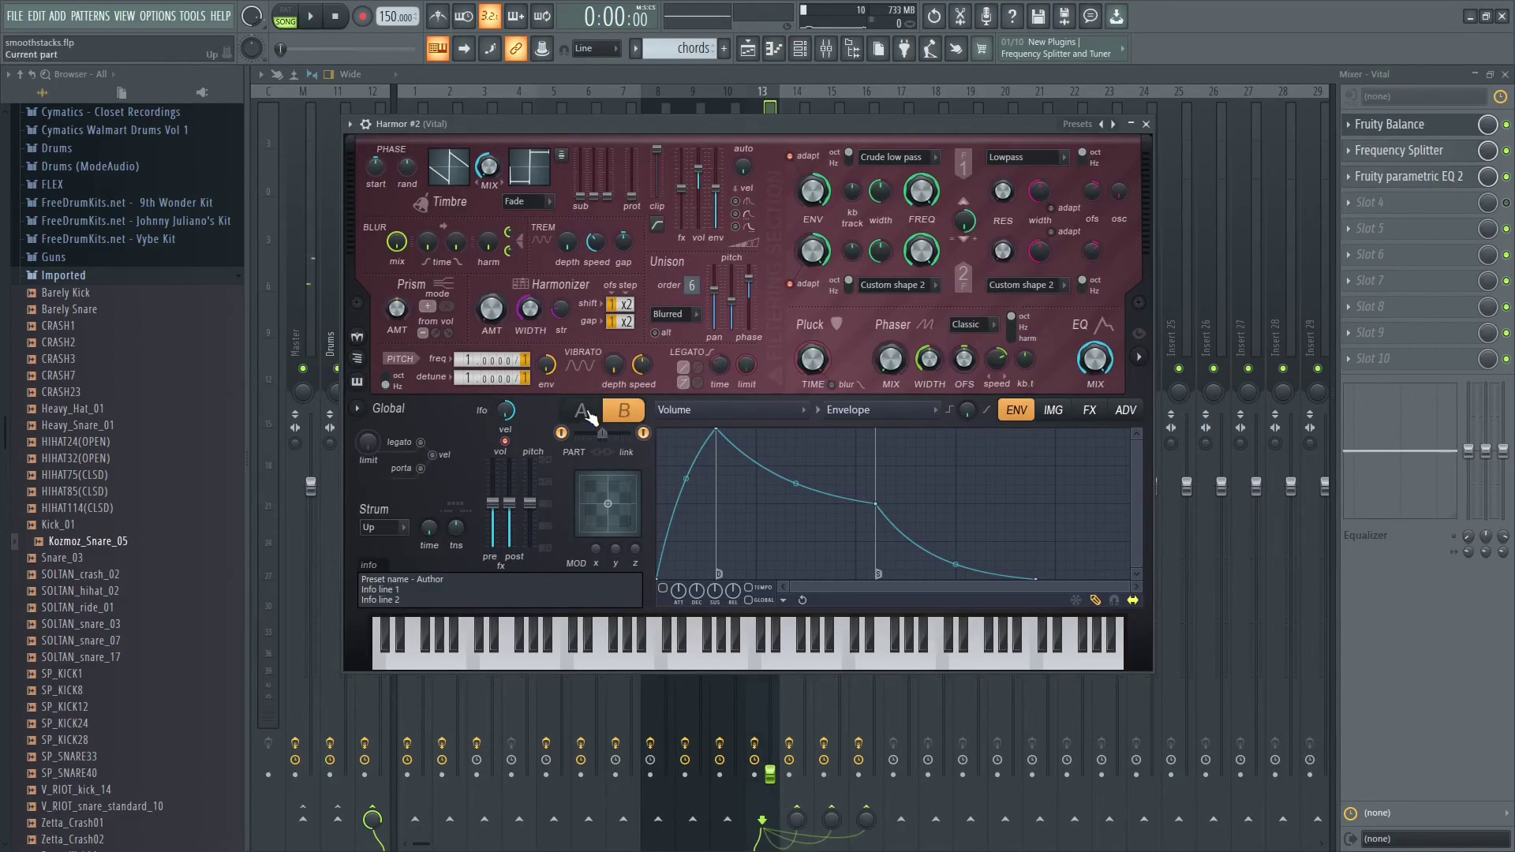
pyautogui.click(591, 415)
pyautogui.click(1089, 412)
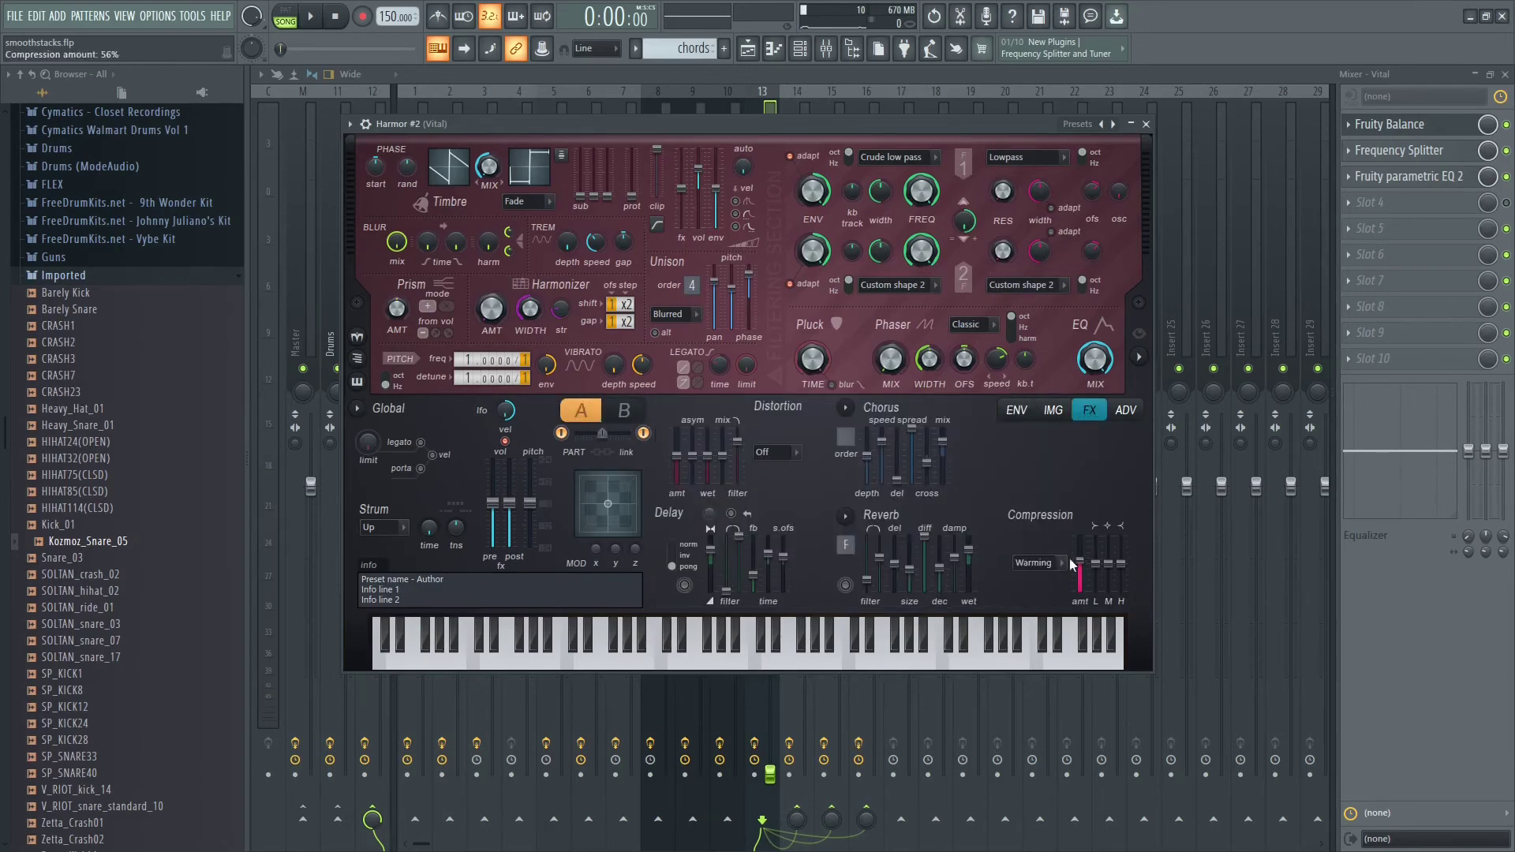
# Step: Unmute the Harmor #2 channel in the Channel rack and play it
pyautogui.click(800, 48)
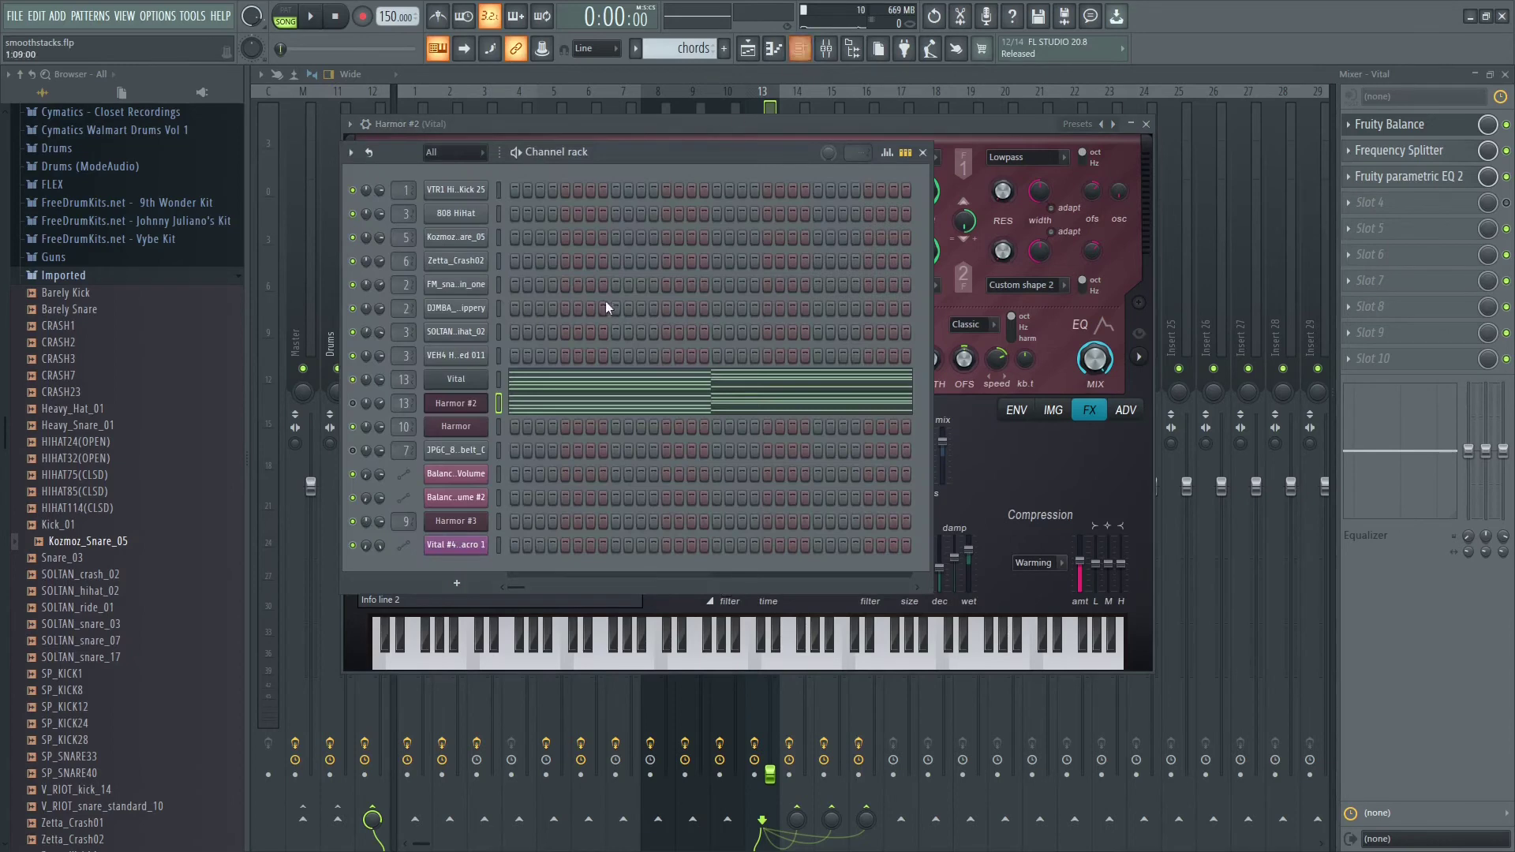
pyautogui.click(355, 404)
pyautogui.press('space')
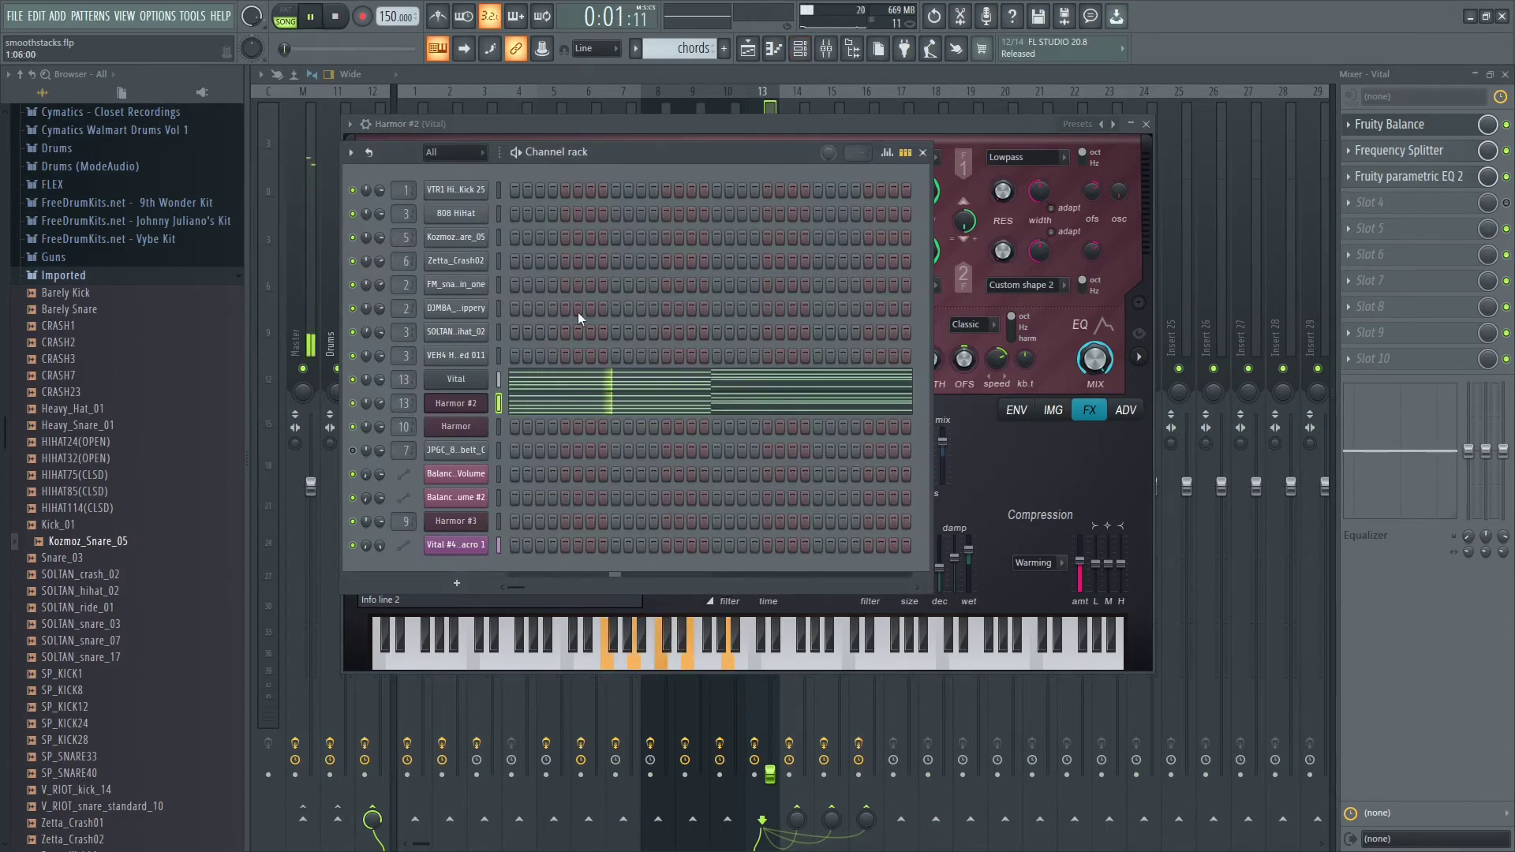
# Step: Stop playback, close the Channel rack and Harmor, and open the Low bus's OTT_x64
pyautogui.press('space')
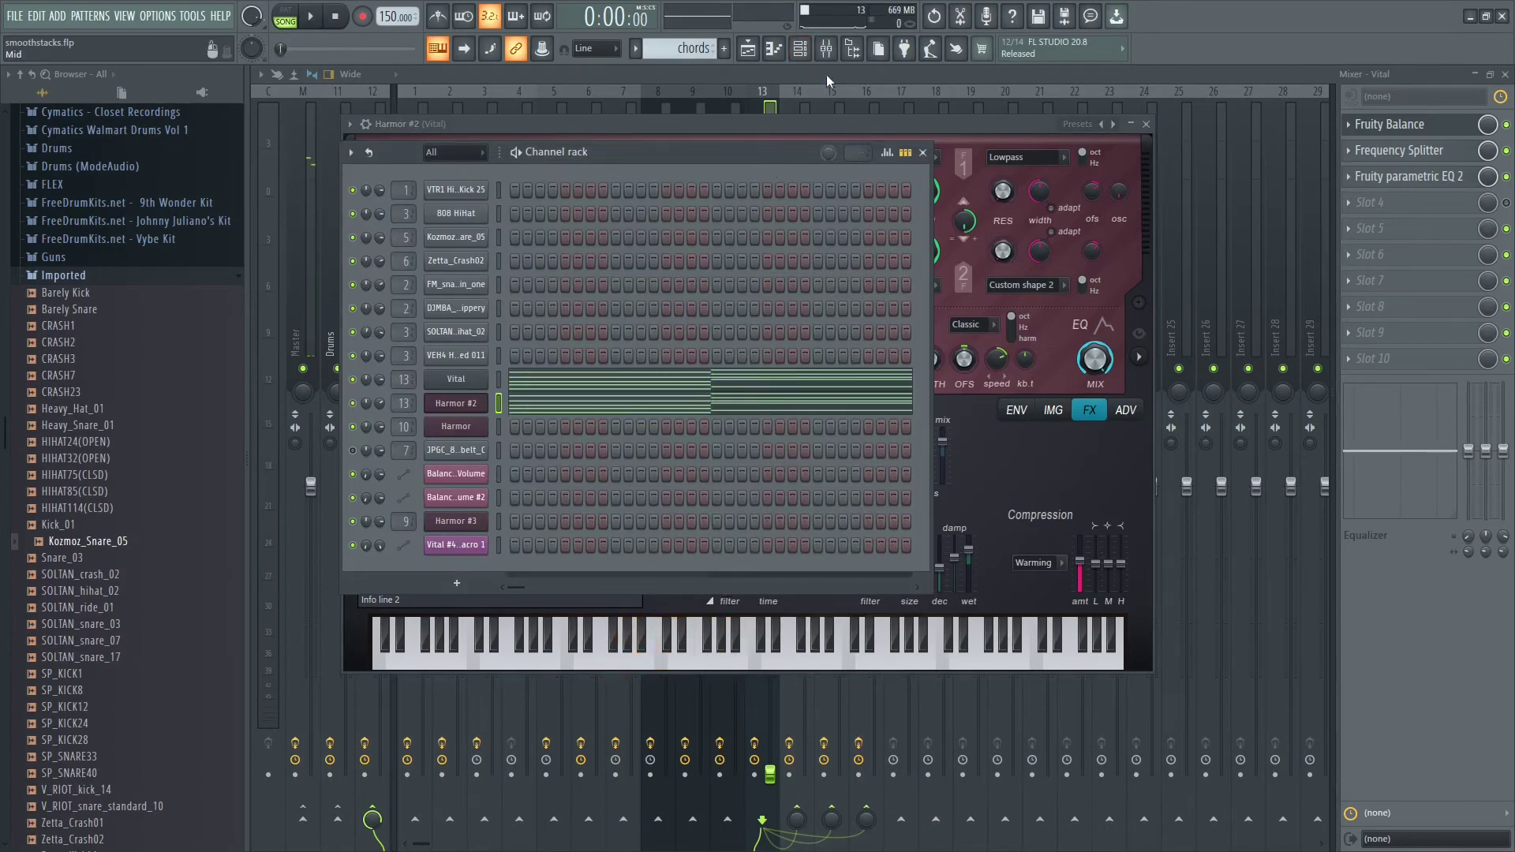
pyautogui.click(826, 74)
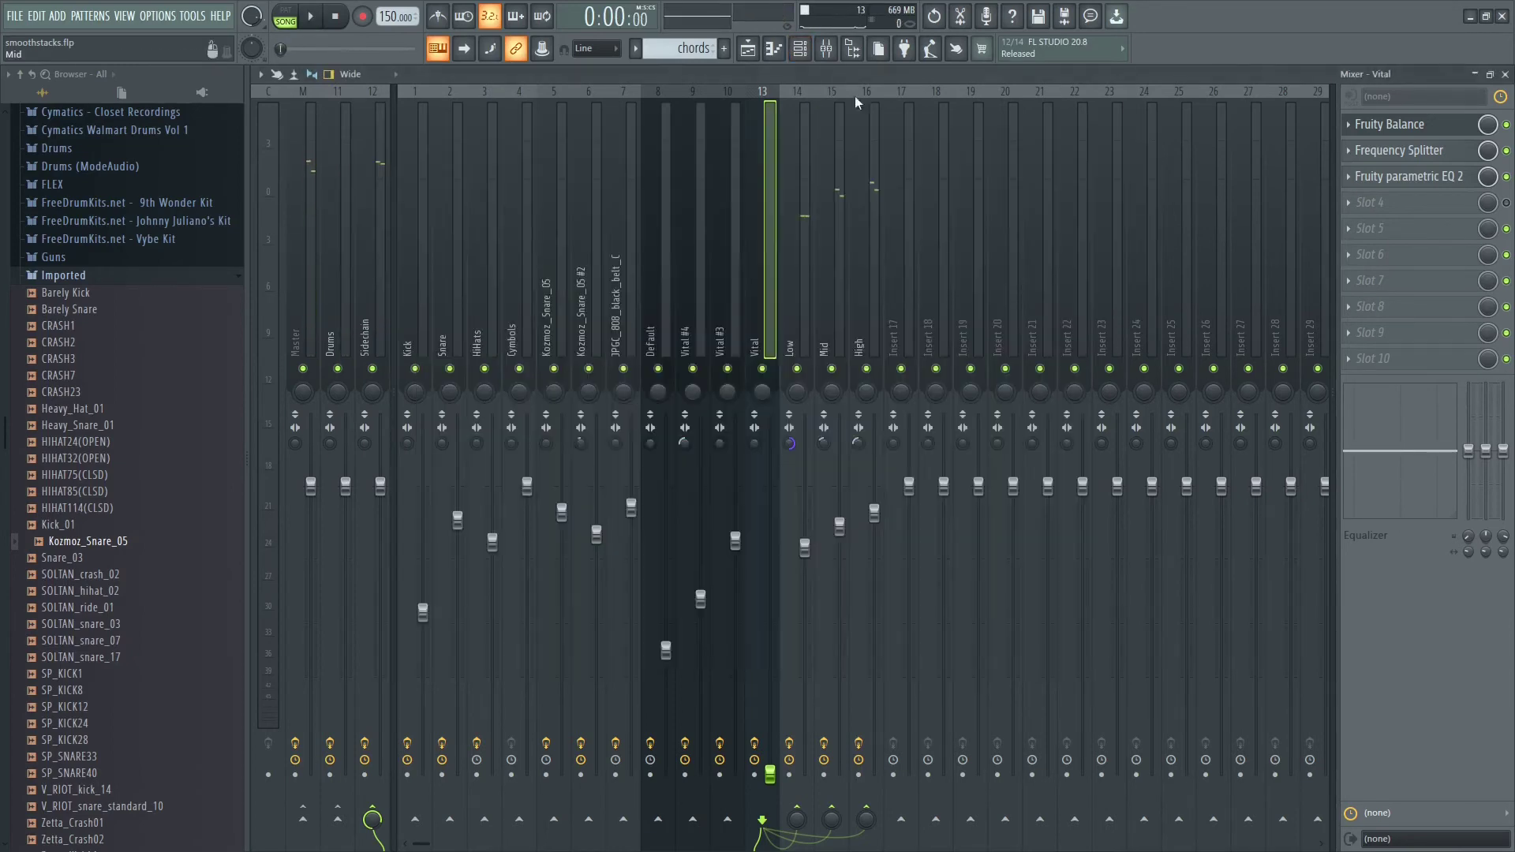
pyautogui.click(790, 345)
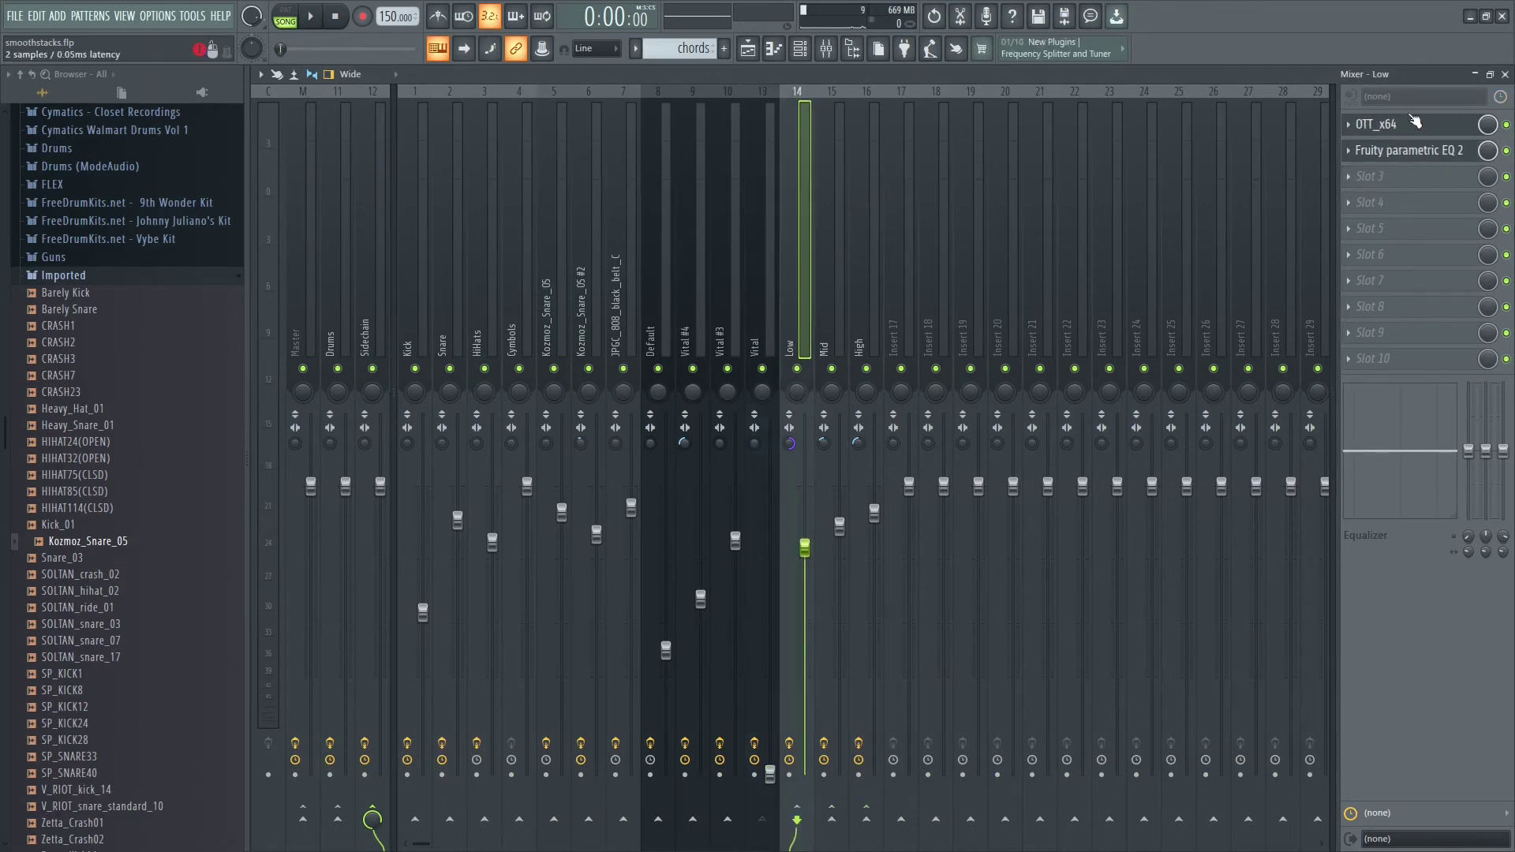
pyautogui.click(1377, 124)
# Step: Review the OTT_x64 compressors on the Mid and High buses, then reselect Low
pyautogui.click(821, 296)
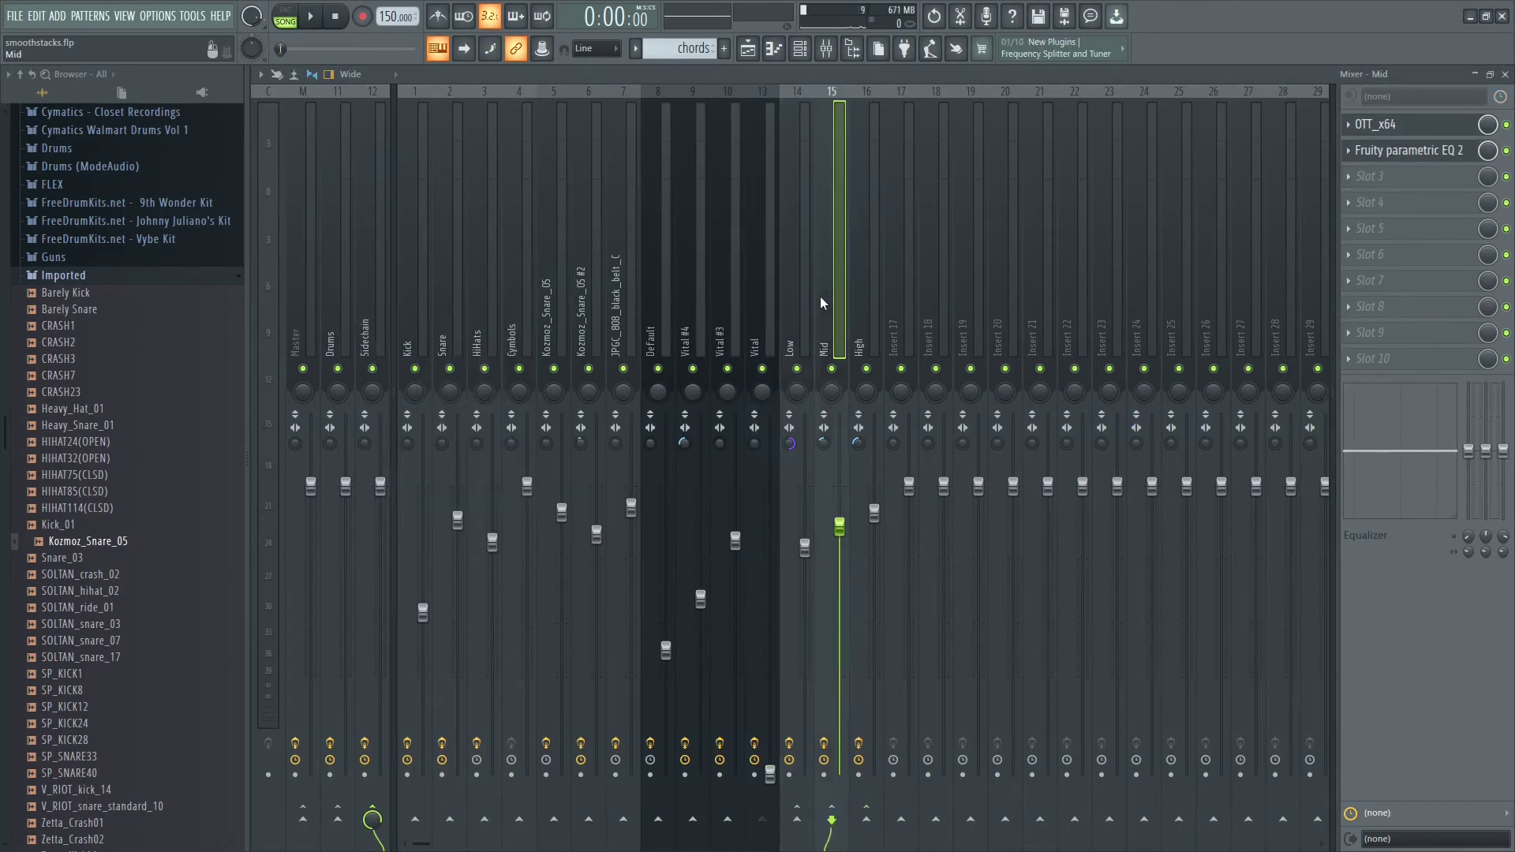
pyautogui.click(1376, 124)
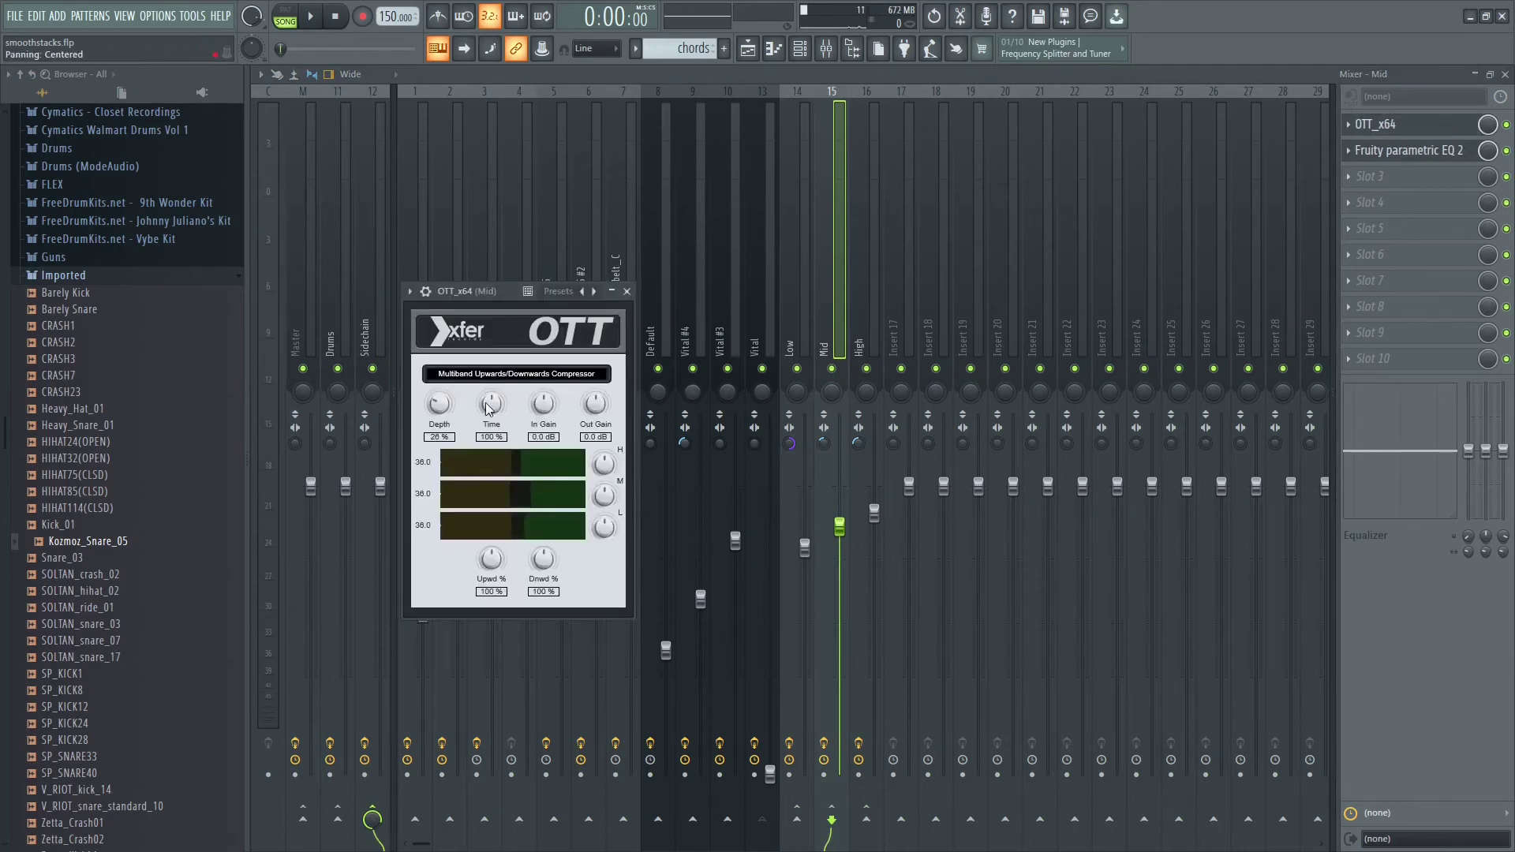
pyautogui.click(865, 319)
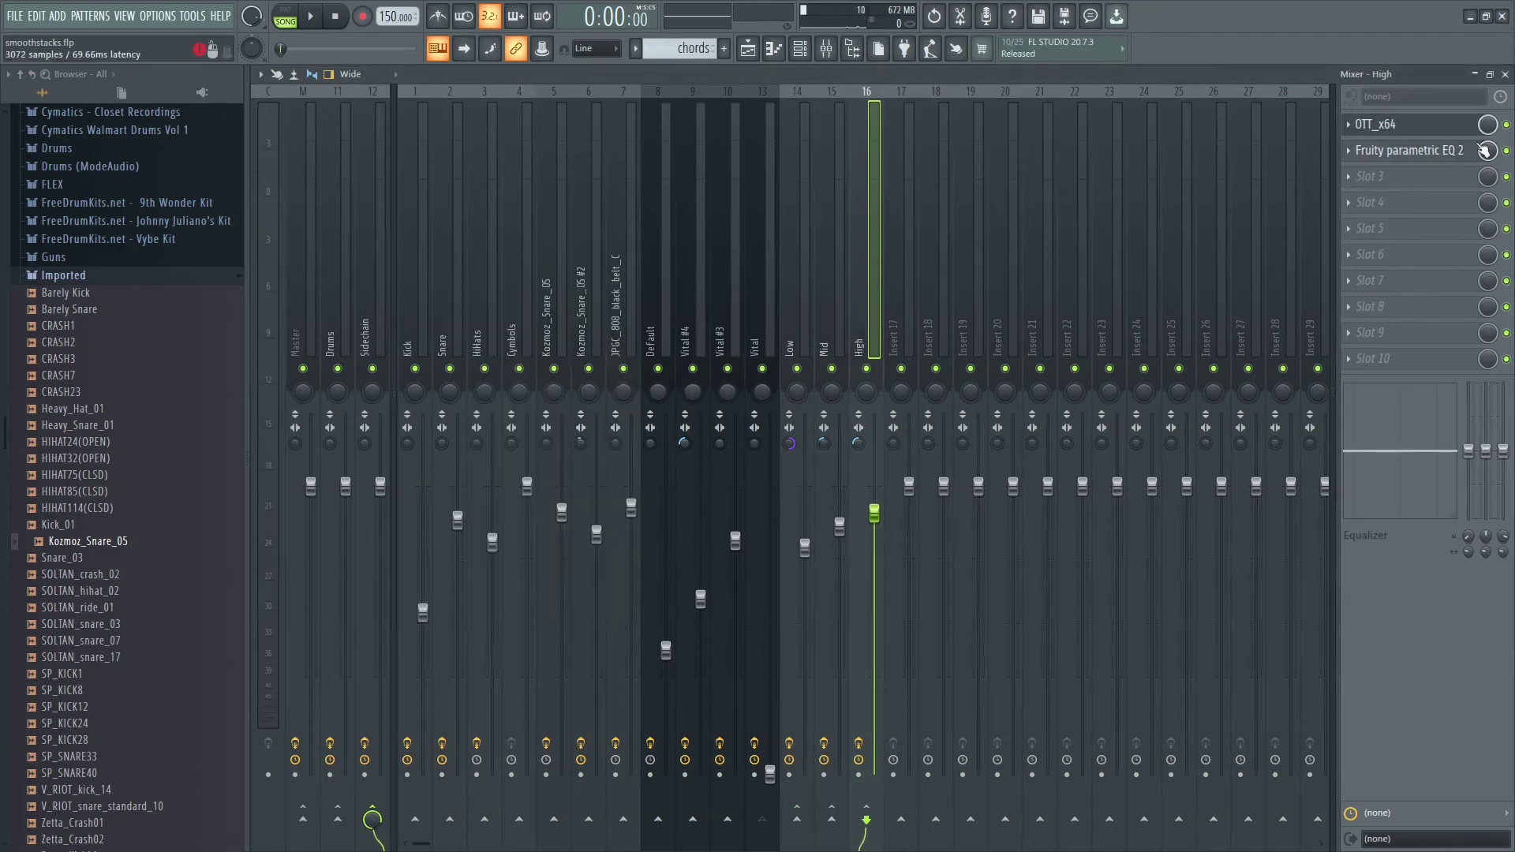
pyautogui.click(1376, 124)
pyautogui.click(803, 357)
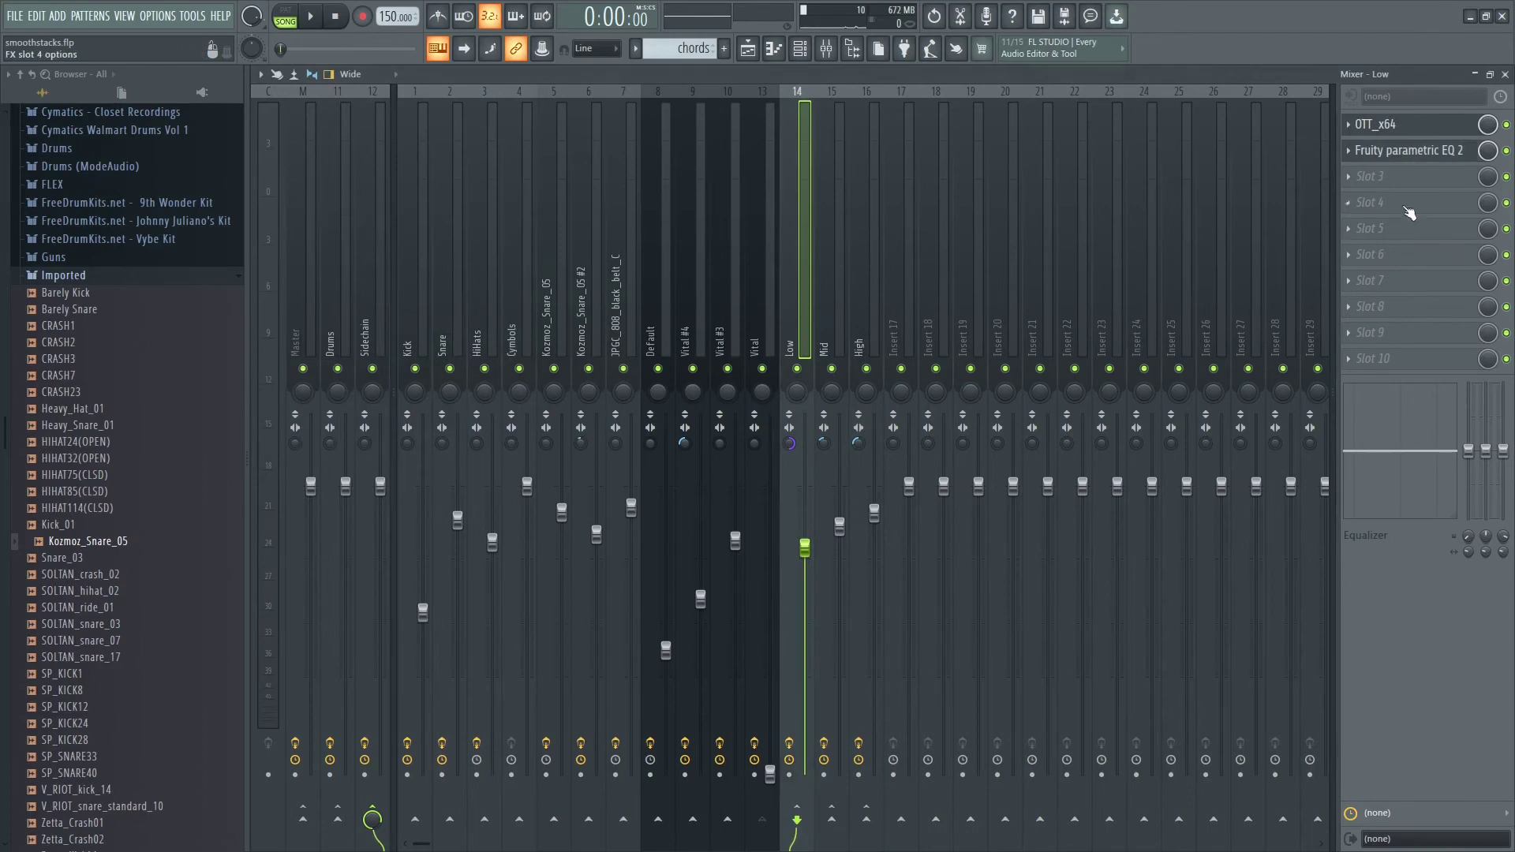
# Step: While playing, move the Low bus EQ band 4 to about 413 Hz
pyautogui.click(1408, 150)
pyautogui.press('space')
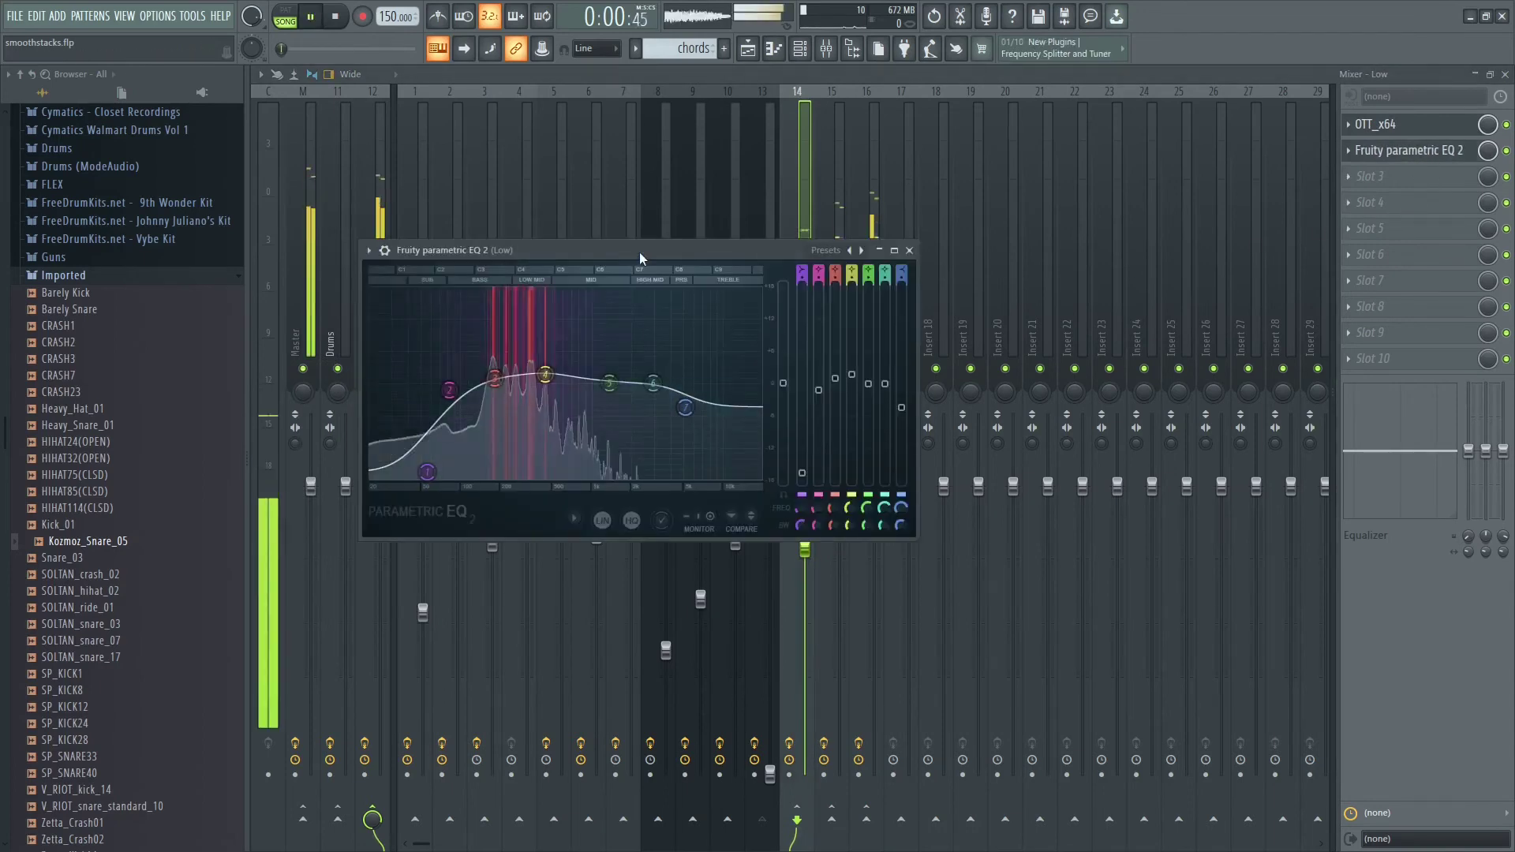
pyautogui.moveTo(545, 373)
pyautogui.mouseDown()
pyautogui.moveTo(507, 288)
pyautogui.moveTo(502, 335)
pyautogui.moveTo(507, 316)
pyautogui.moveTo(538, 378)
pyautogui.moveTo(542, 331)
pyautogui.moveTo(542, 368)
pyautogui.mouseUp()
# Step: Reshape the Mid bus EQ bands, raising band 4 into a 364 Hz low-mid peak
pyautogui.click(839, 206)
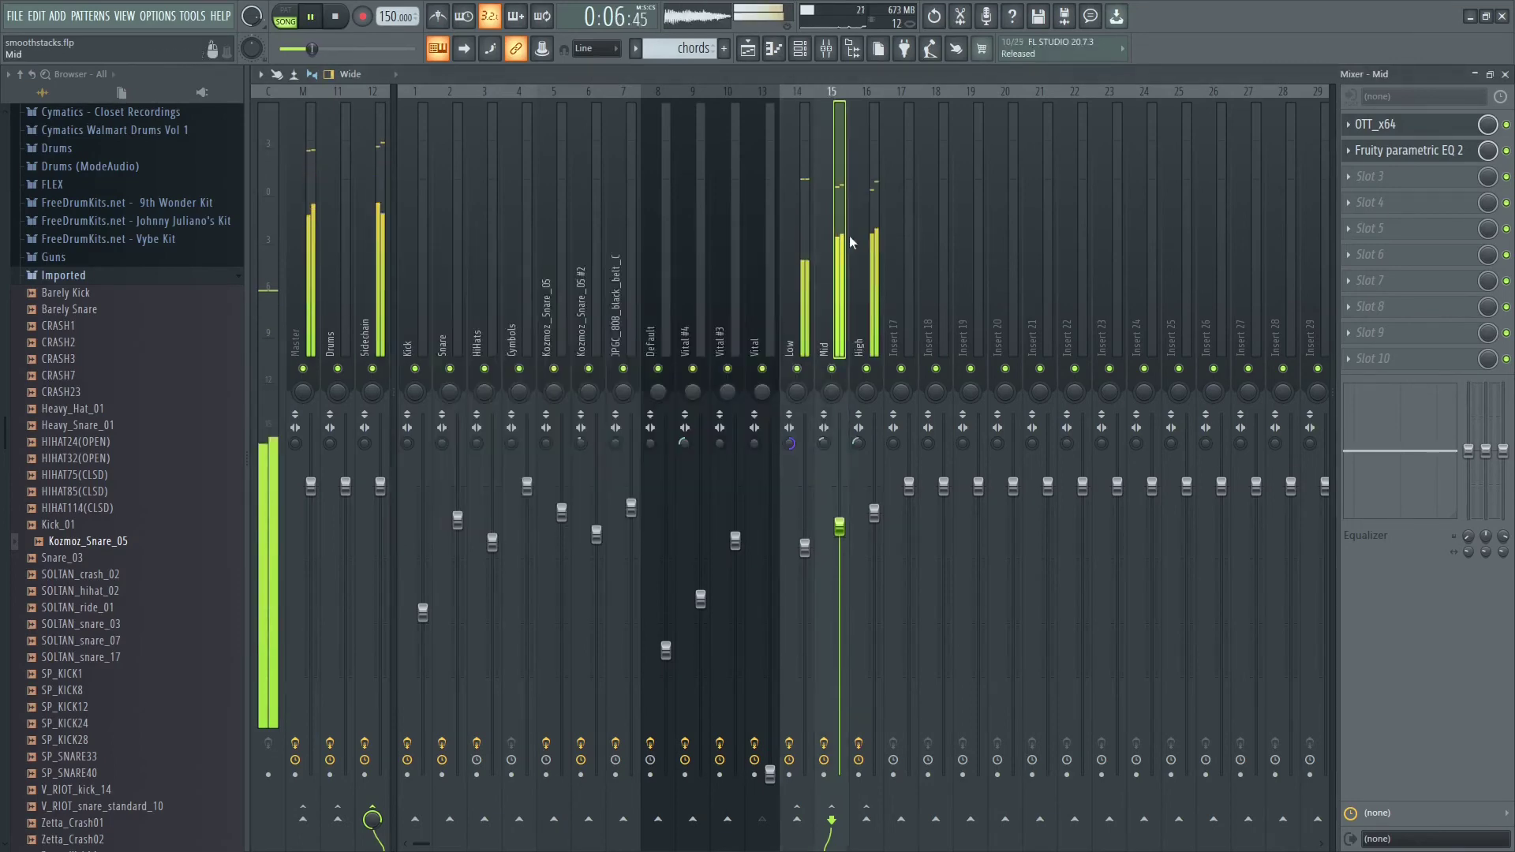
pyautogui.click(1404, 150)
pyautogui.moveTo(678, 408)
pyautogui.mouseDown()
pyautogui.moveTo(677, 389)
pyautogui.moveTo(619, 399)
pyautogui.moveTo(667, 415)
pyautogui.mouseUp()
pyautogui.moveTo(726, 491); pyautogui.dragTo(743, 494)
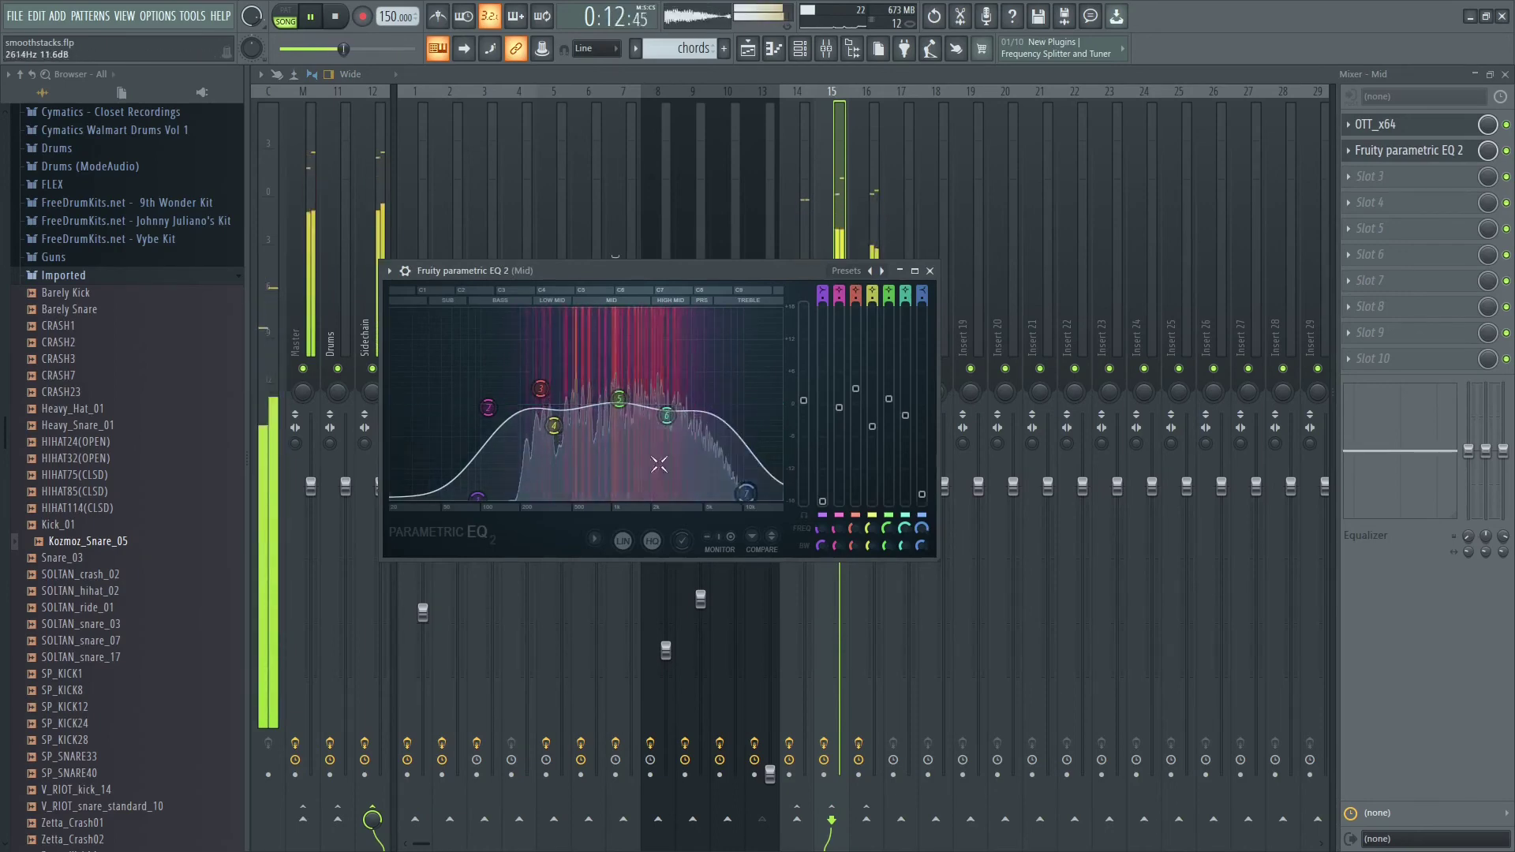
pyautogui.moveTo(554, 426); pyautogui.dragTo(555, 401)
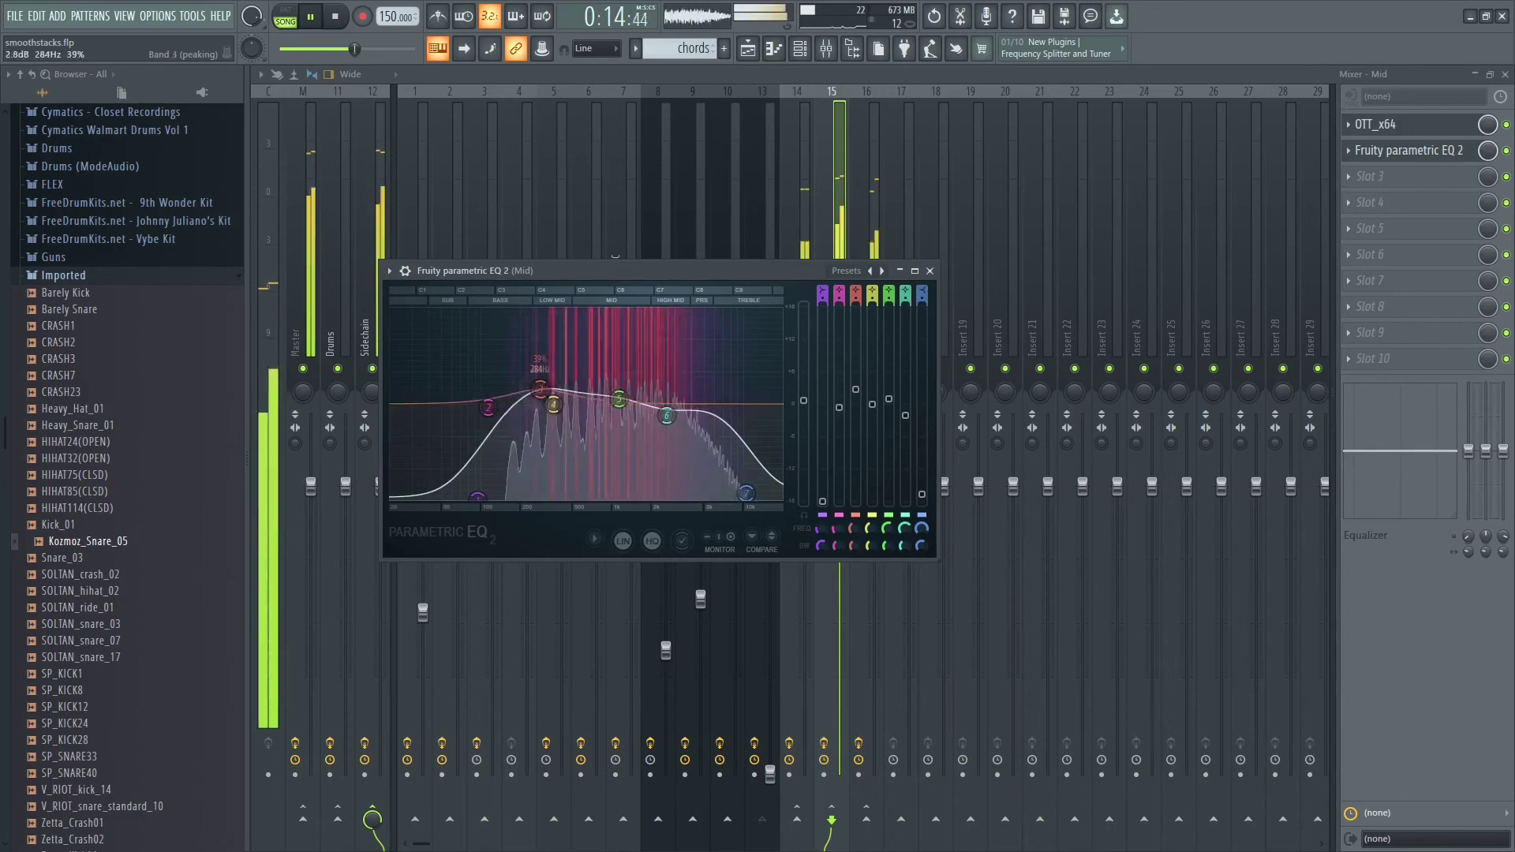
# Step: Open the High bus's parametric EQ and listen to it, then return to the mixer
pyautogui.click(929, 271)
pyautogui.press('space')
pyautogui.press('Right')
pyautogui.click(1390, 149)
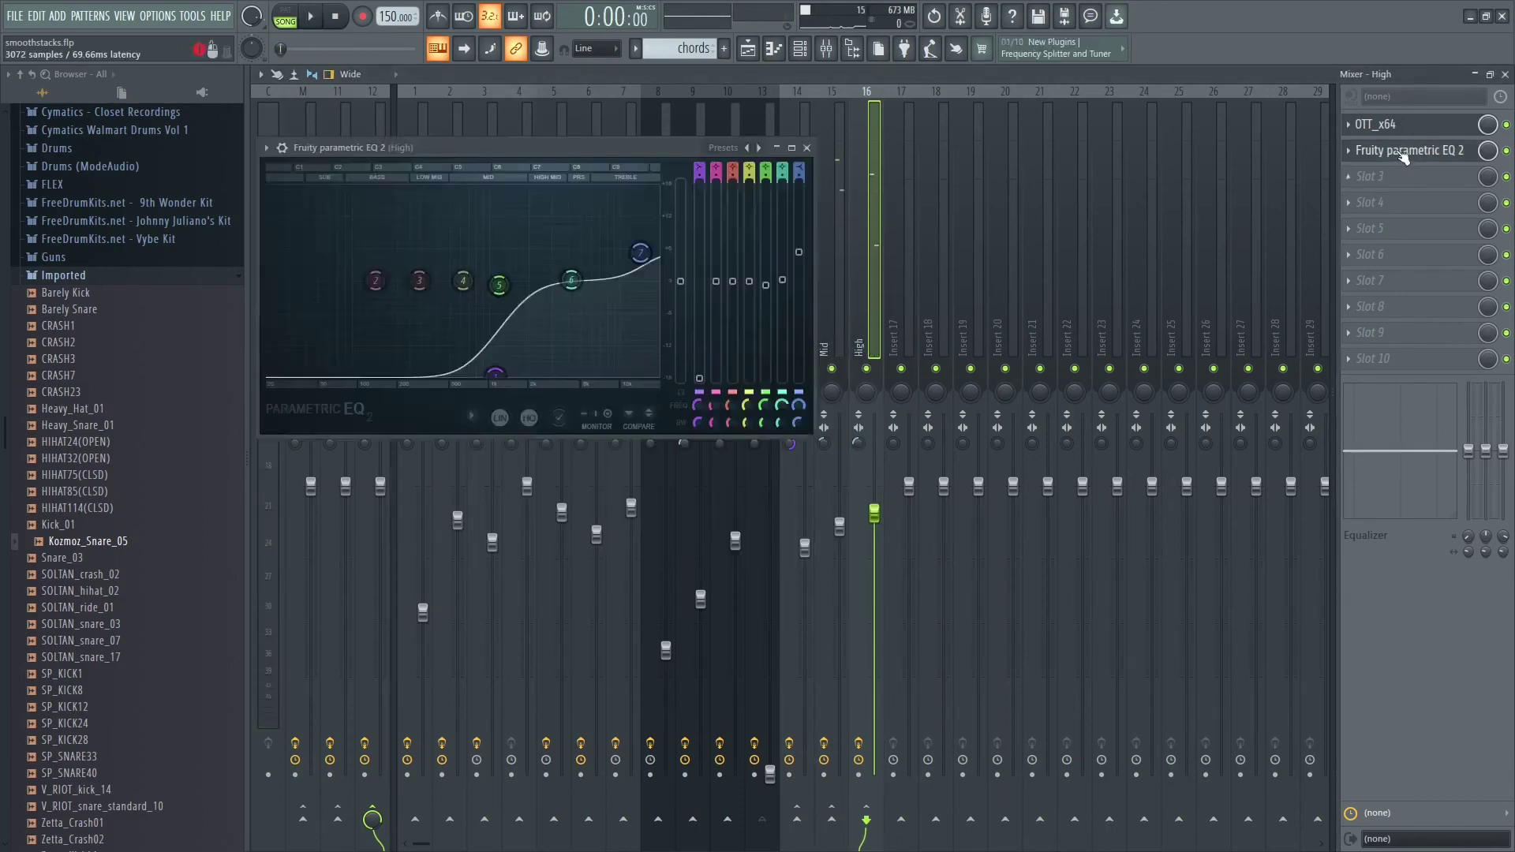
pyautogui.click(1390, 150)
pyautogui.click(1390, 150)
pyautogui.press('space')
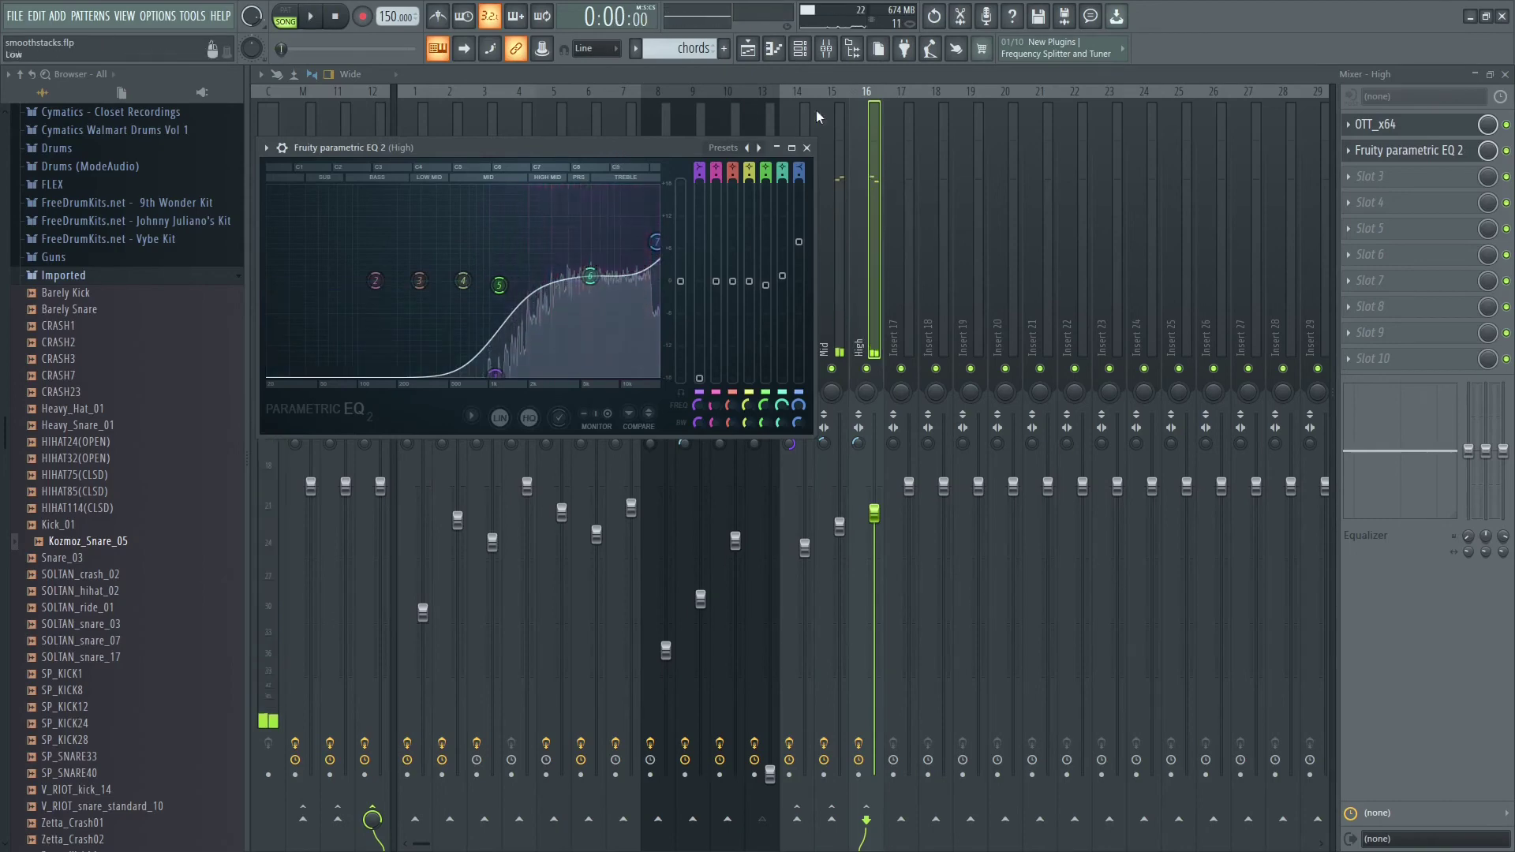
pyautogui.click(823, 78)
pyautogui.press('space')
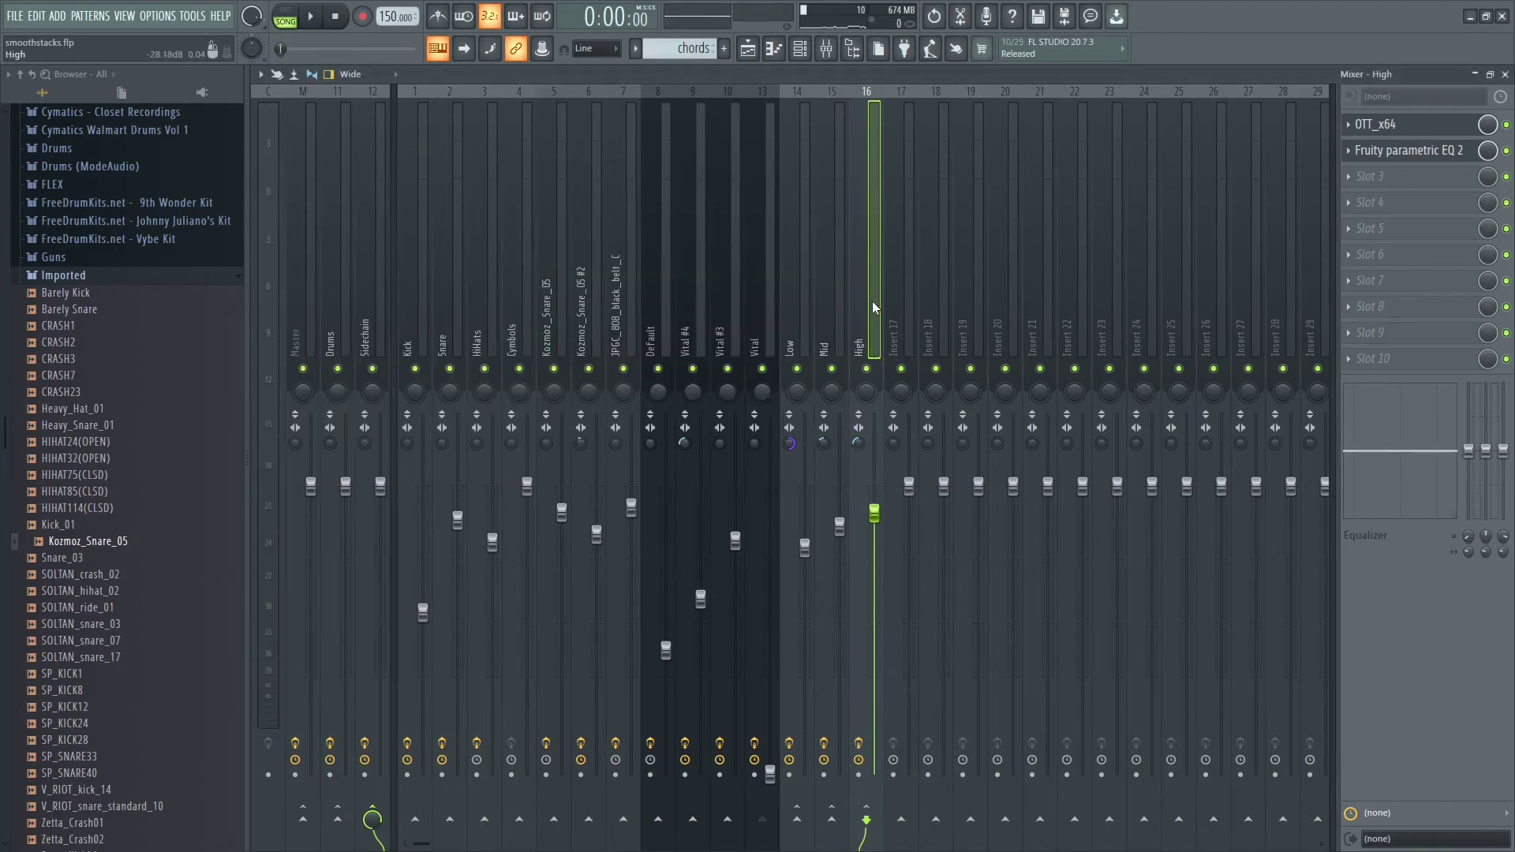
# Step: Look over the effect chains on the Low, Mid and High buses
pyautogui.click(800, 329)
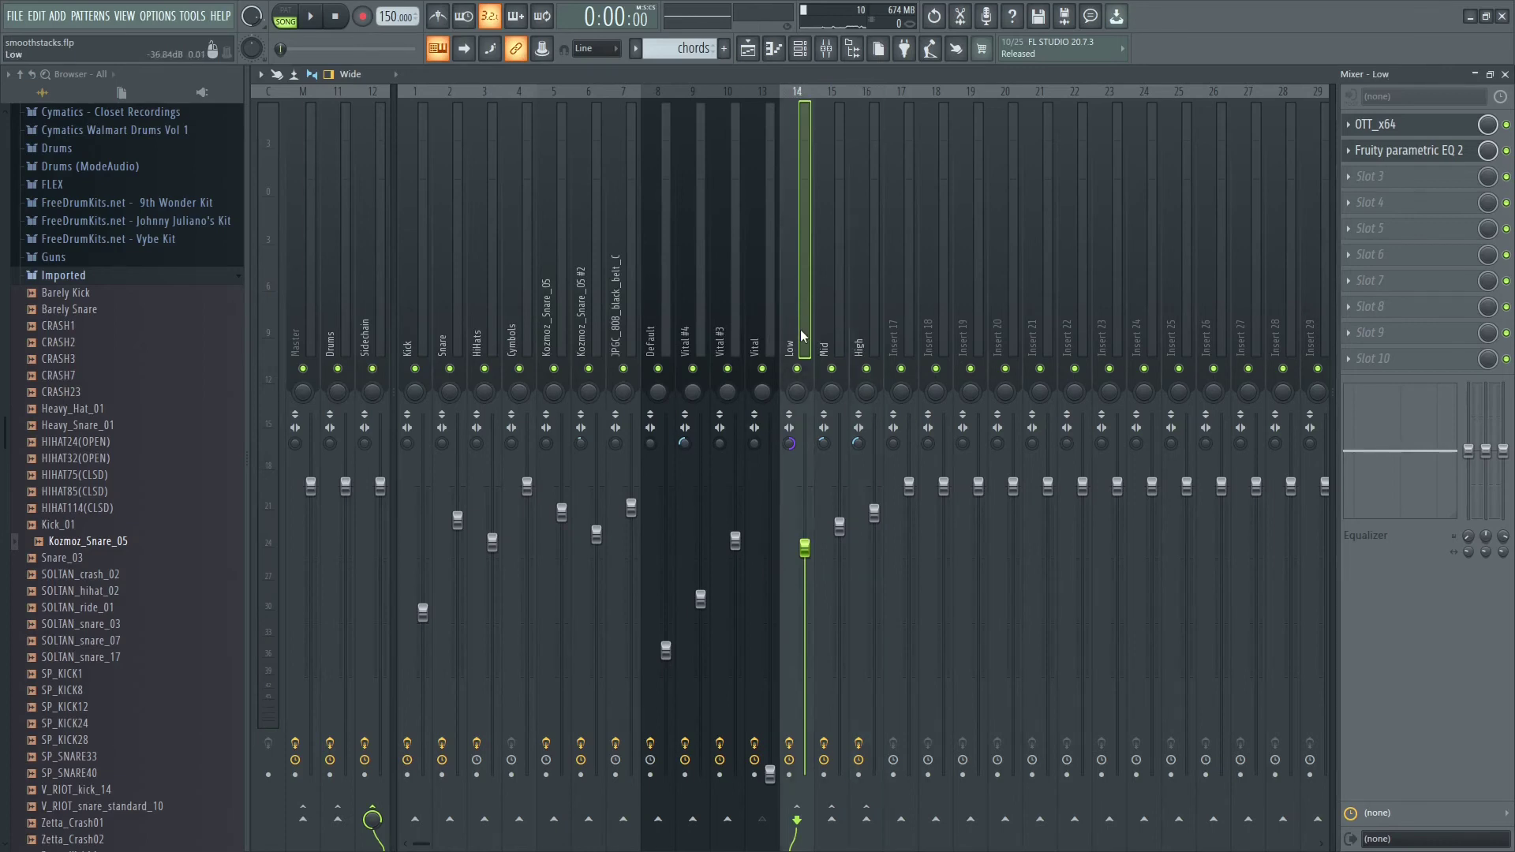
pyautogui.click(859, 320)
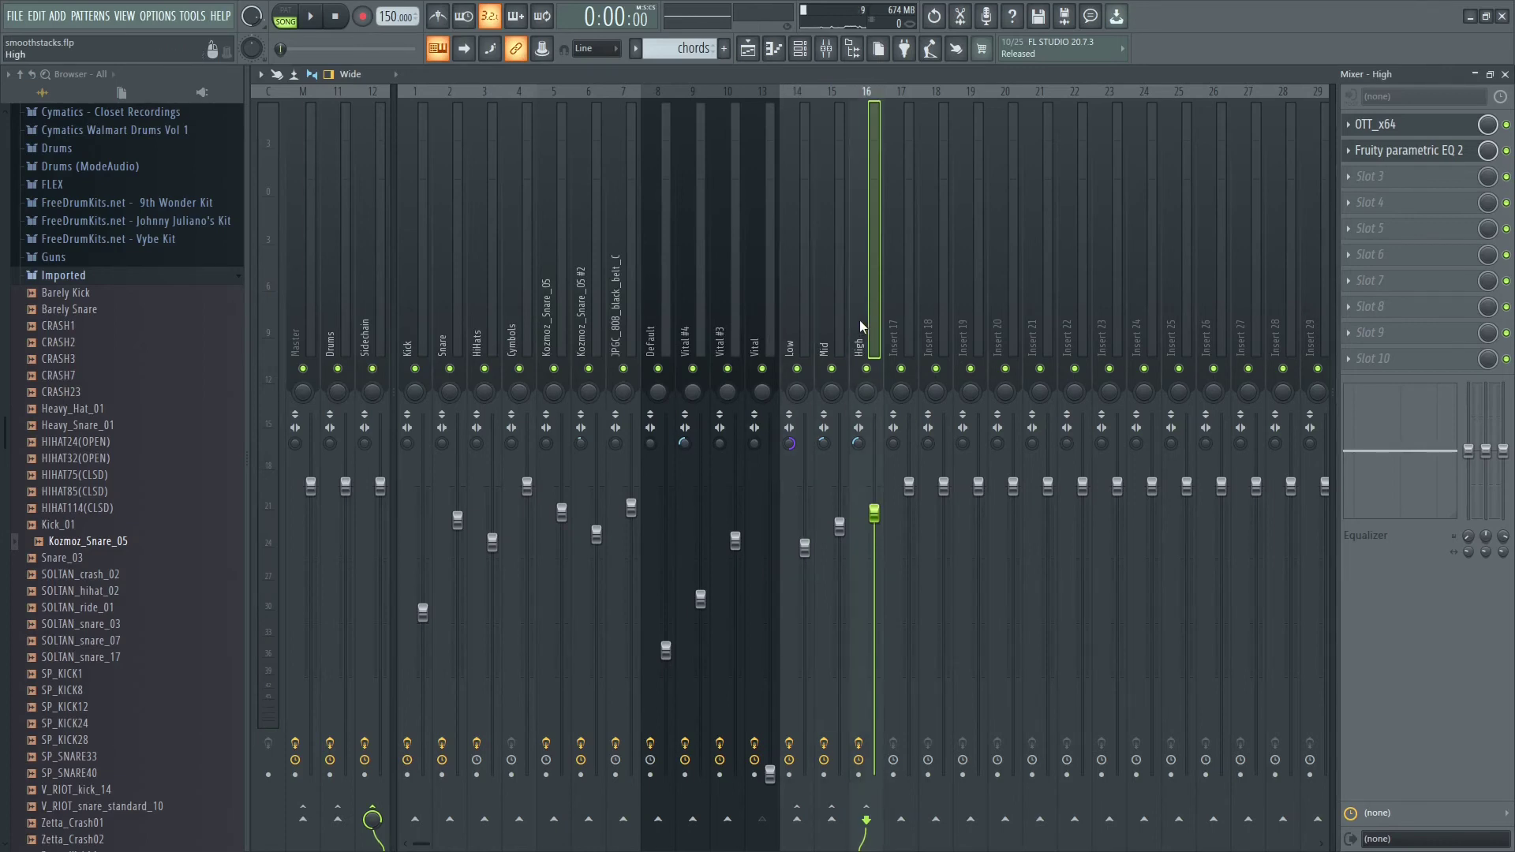
pyautogui.click(841, 324)
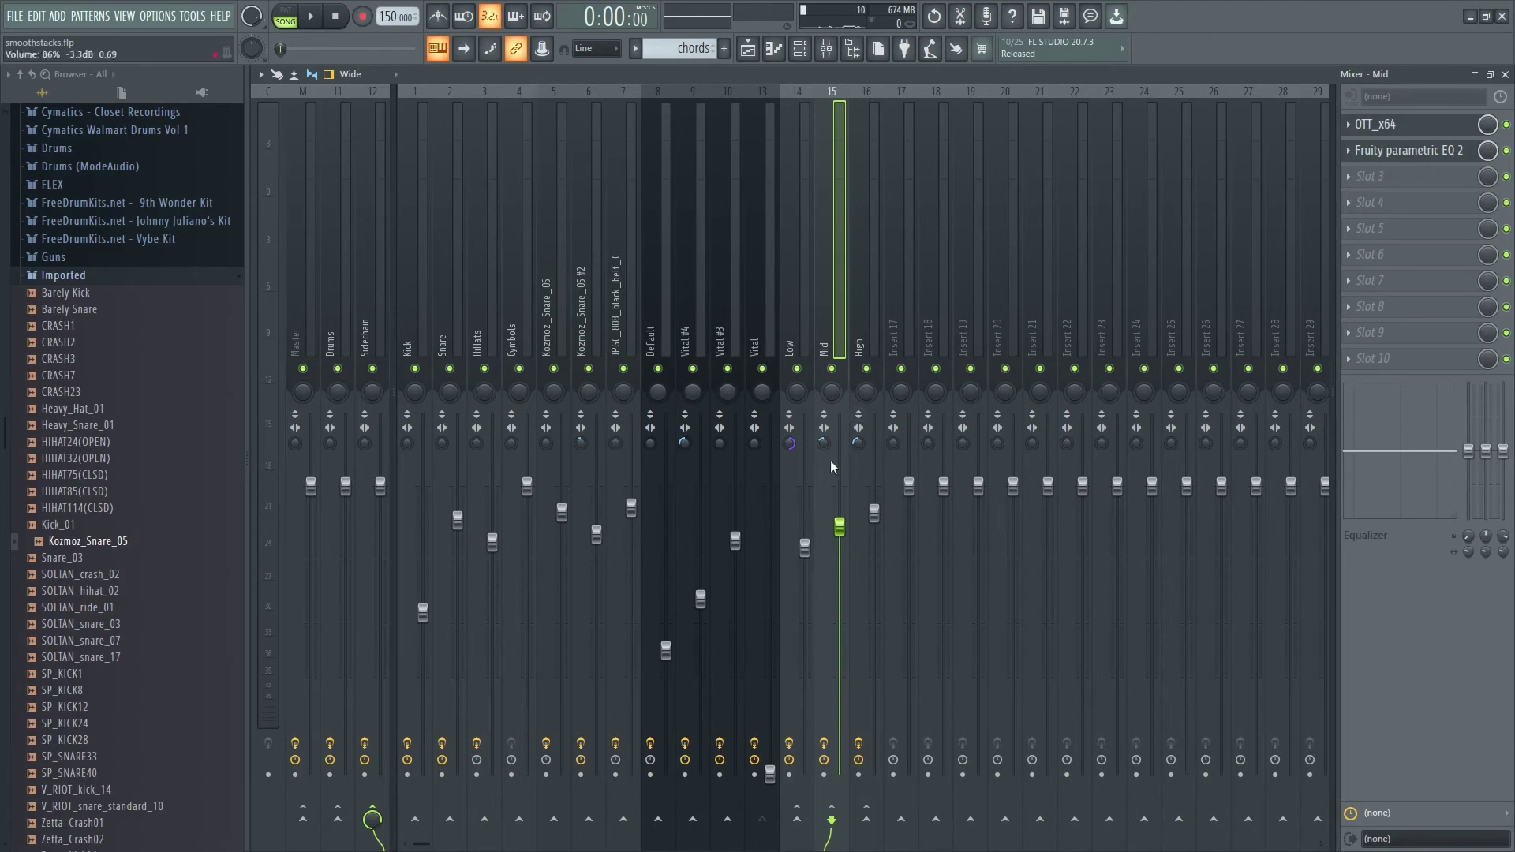
pyautogui.click(784, 442)
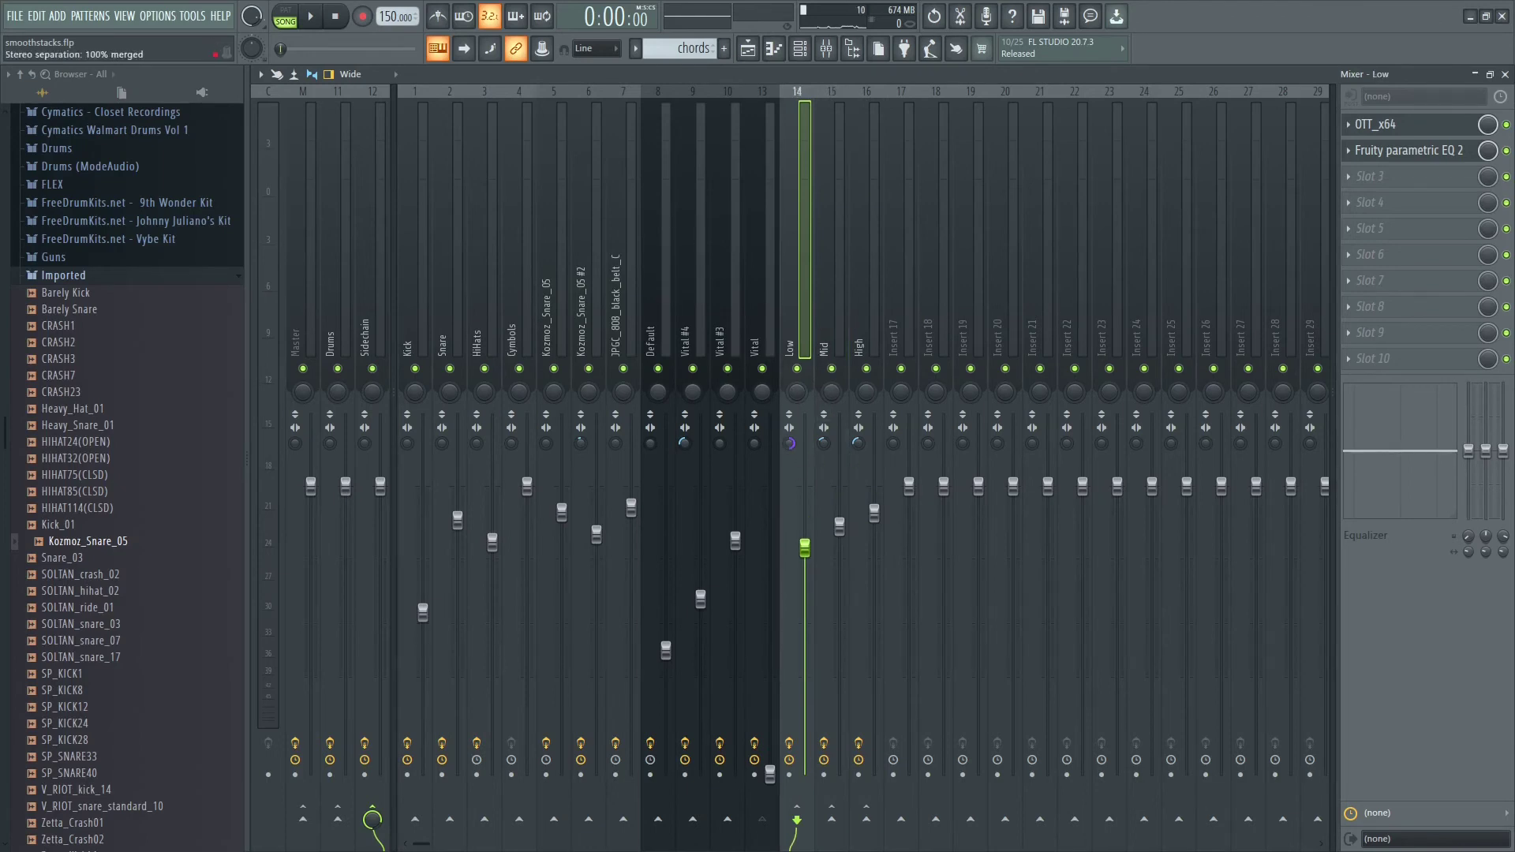
pyautogui.click(827, 348)
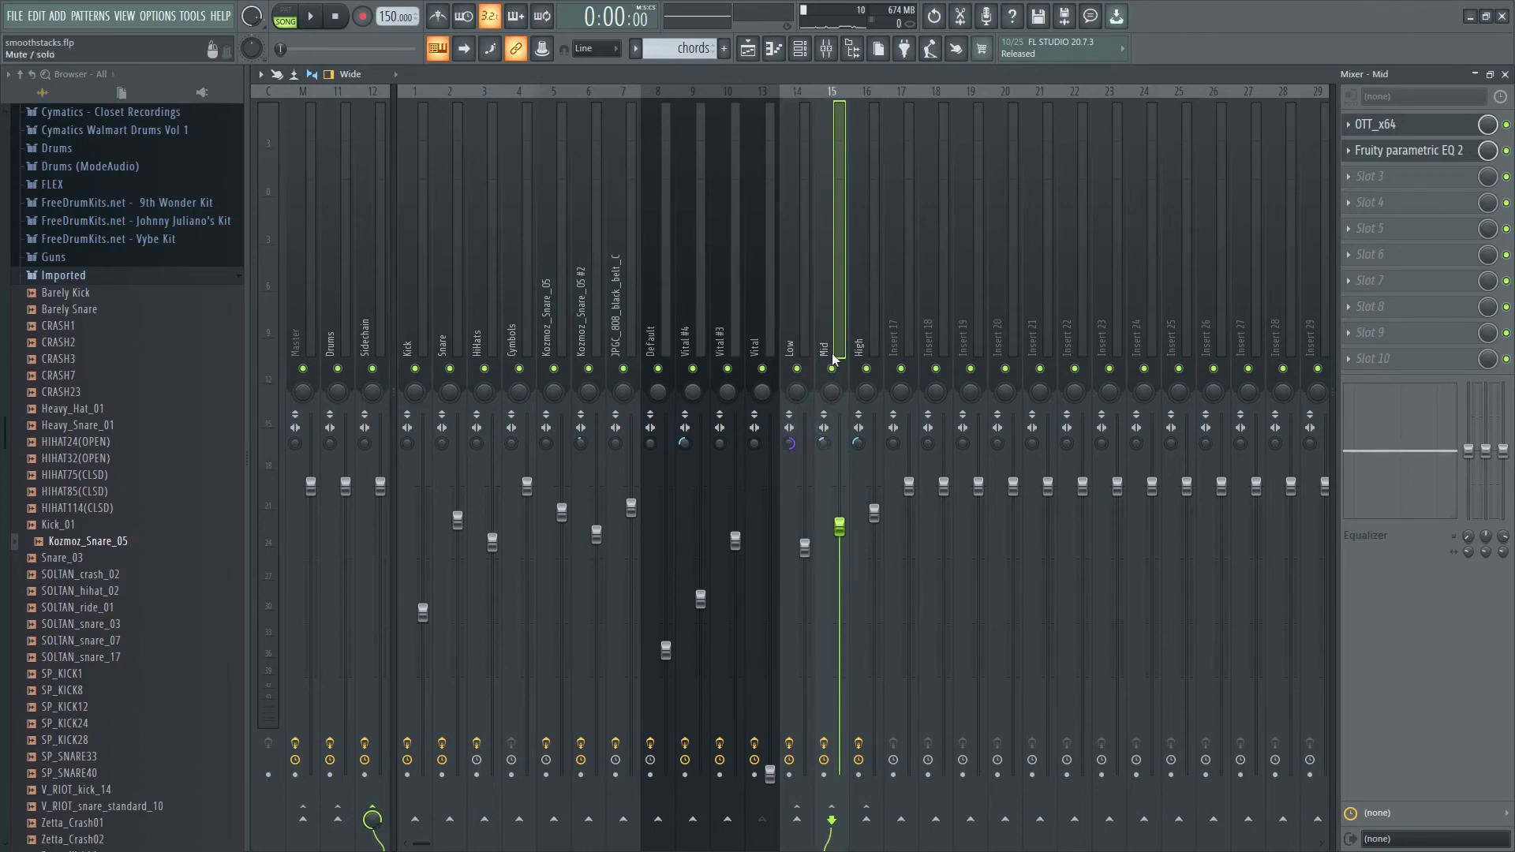
pyautogui.click(877, 336)
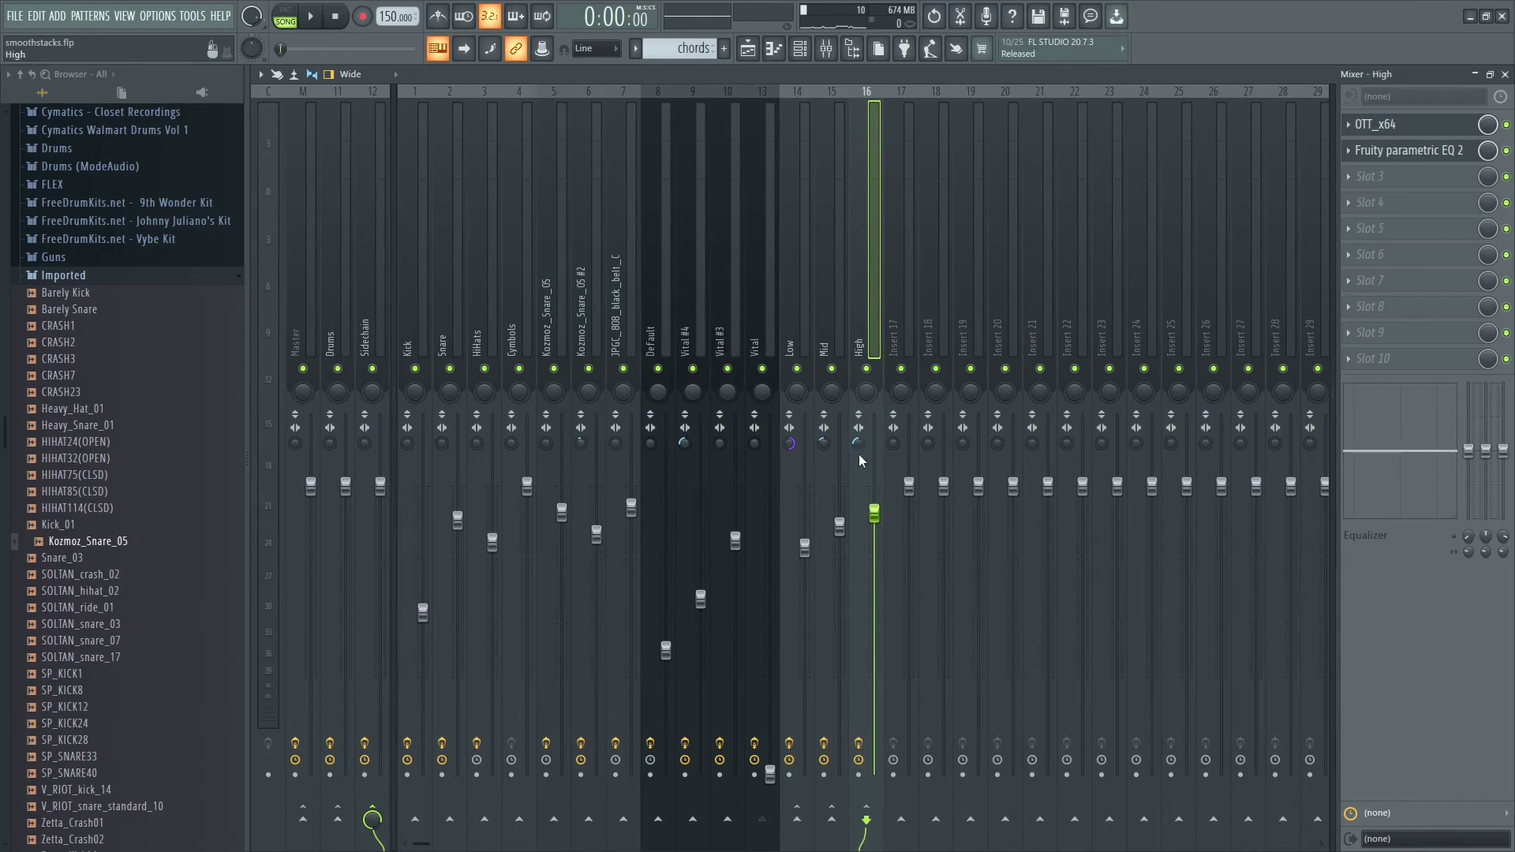
pyautogui.moveTo(808, 328)
pyautogui.mouseDown()
pyautogui.moveTo(850, 333)
pyautogui.moveTo(783, 331)
pyautogui.moveTo(834, 341)
pyautogui.mouseUp()
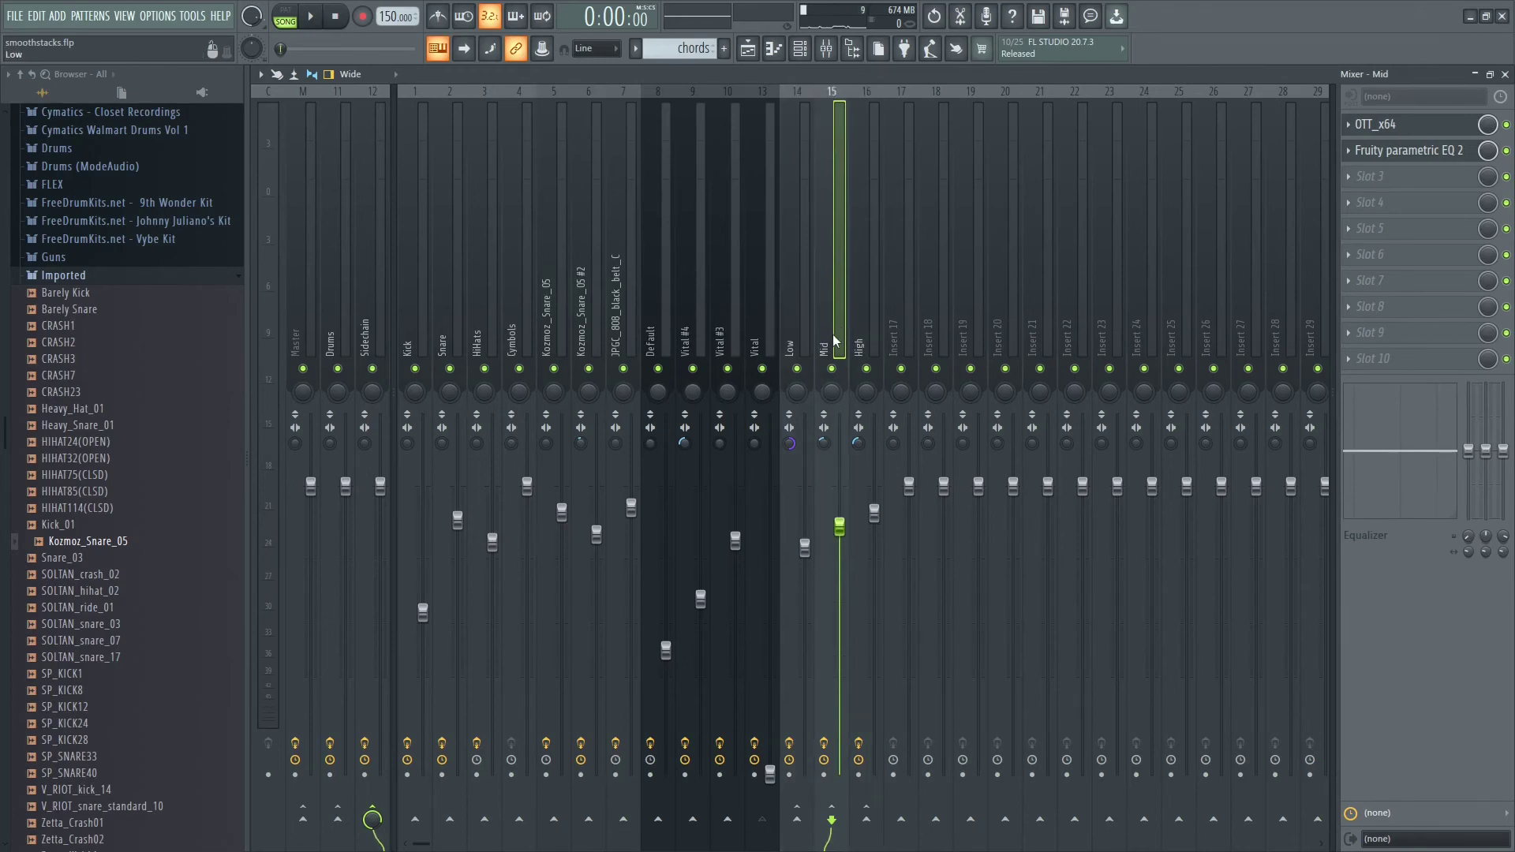
# Step: Inspect the Vital track's effect chain alongside the High bus chain
pyautogui.click(789, 345)
pyautogui.click(824, 345)
pyautogui.click(860, 345)
pyautogui.click(764, 345)
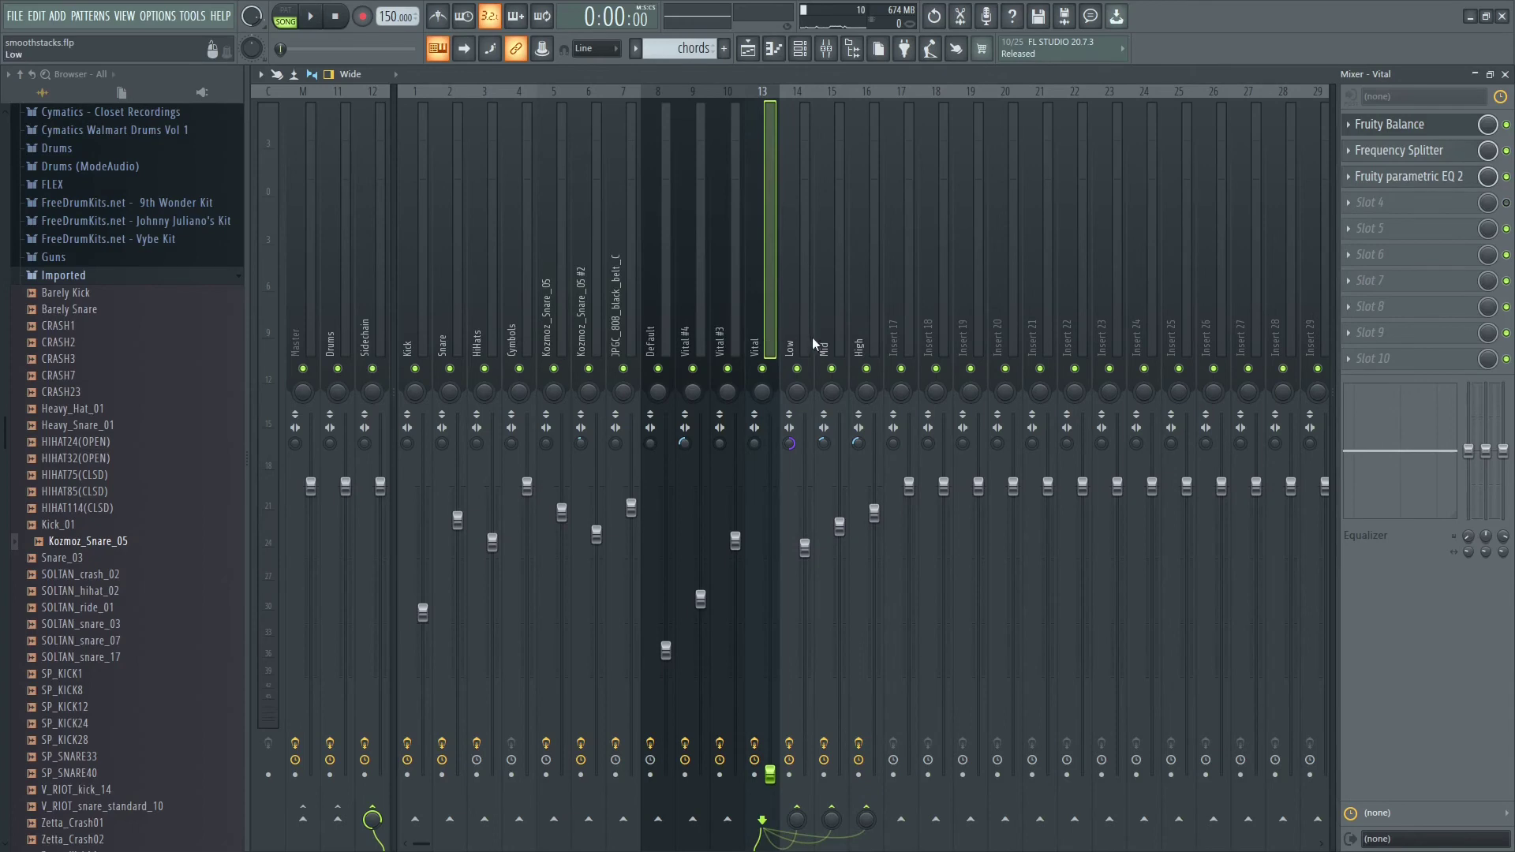
pyautogui.moveTo(769, 330); pyautogui.dragTo(855, 332)
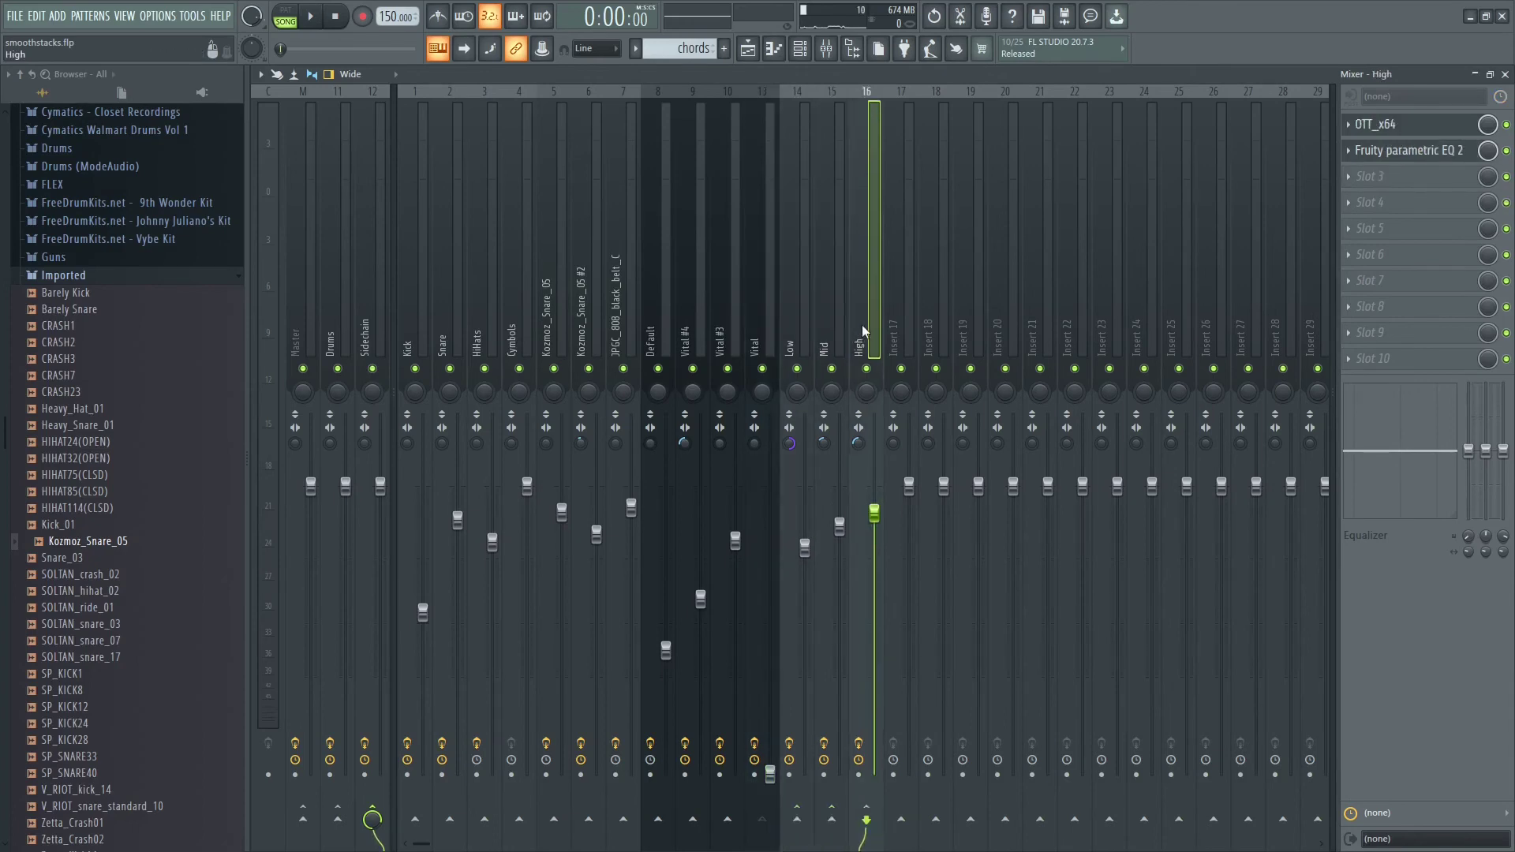
pyautogui.click(759, 324)
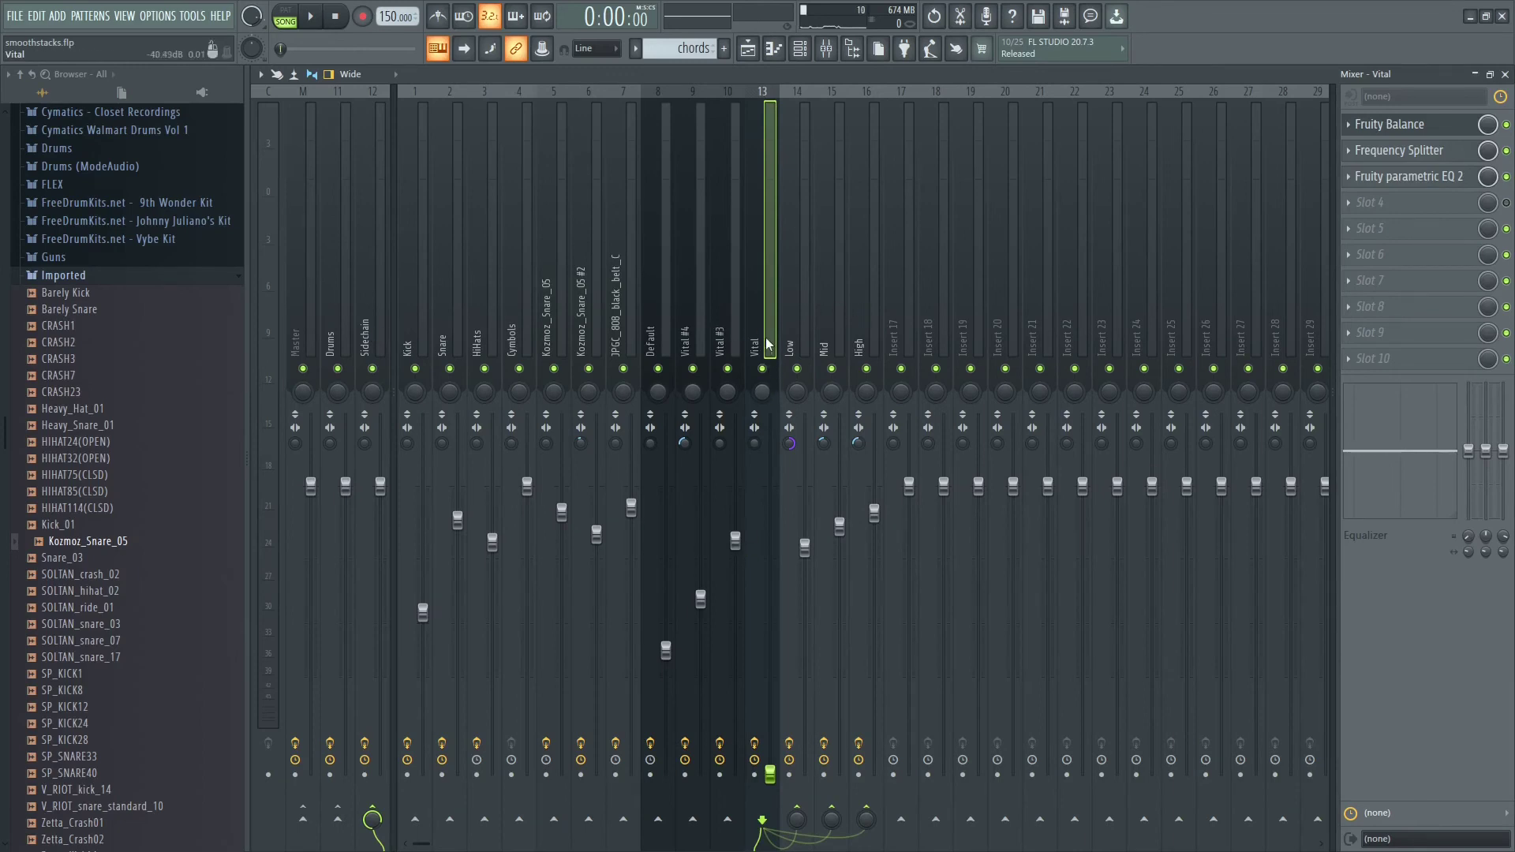
# Step: Check Vital's Parametric EQ 2, then open its Fruity Balance effect
pyautogui.click(1429, 174)
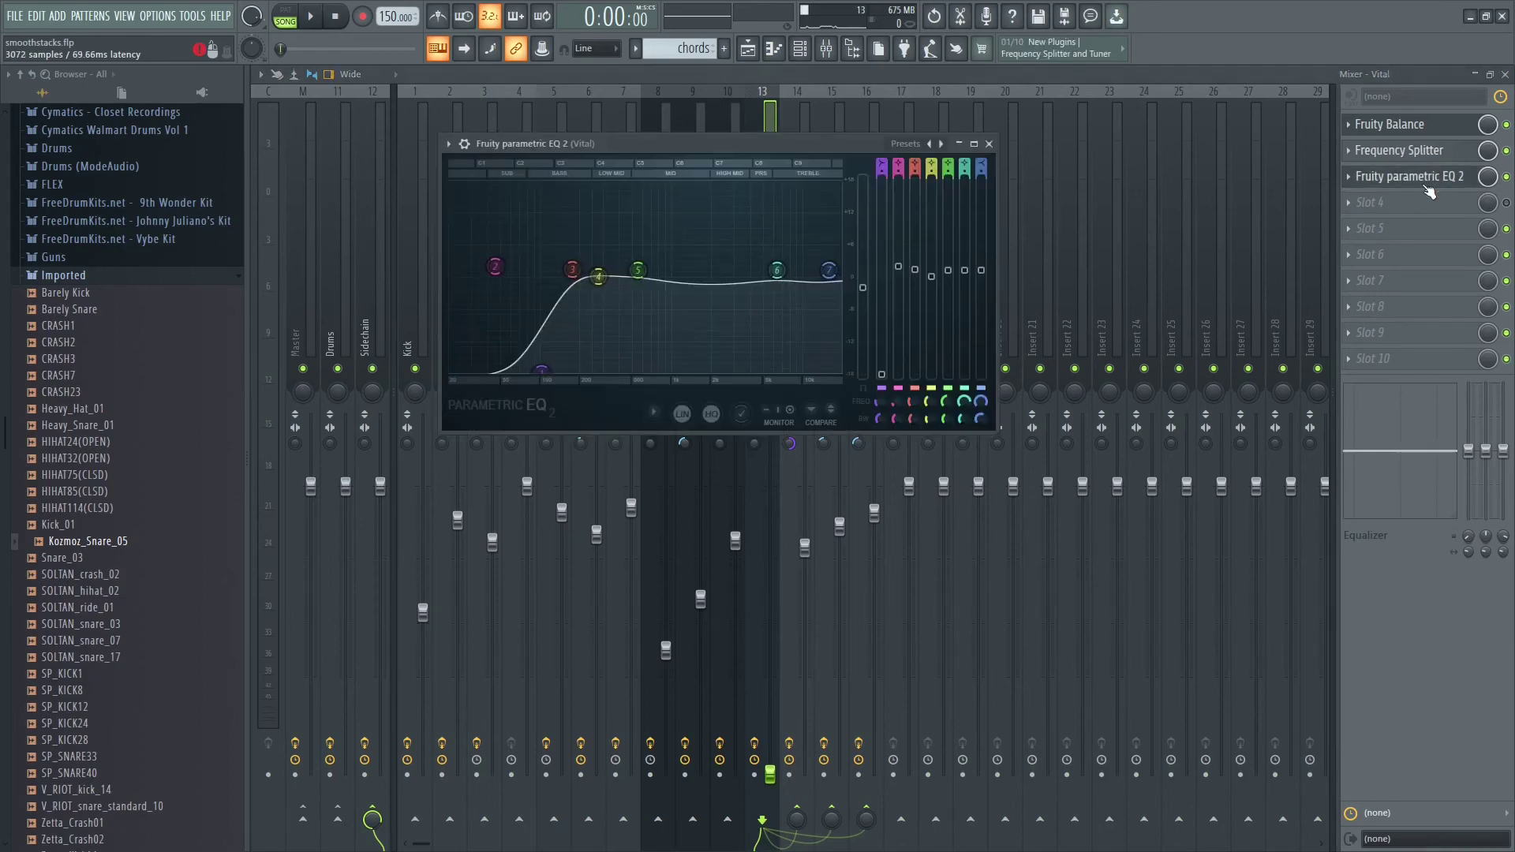
pyautogui.click(1429, 179)
pyautogui.click(1399, 129)
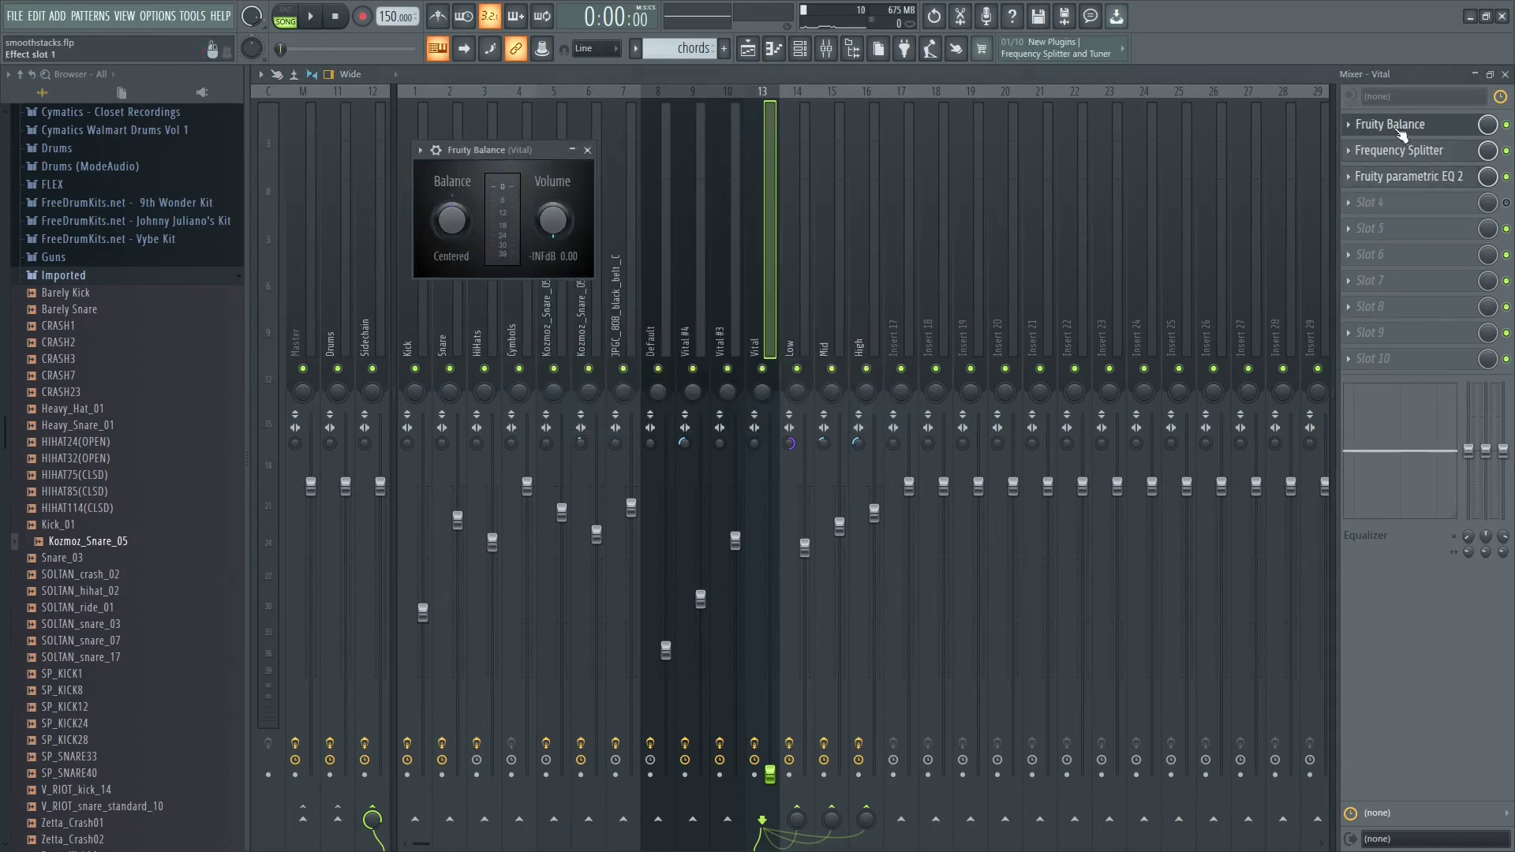
# Step: In the playlist, solo Track 3 briefly, then unsolo it so all tracks play
pyautogui.click(747, 45)
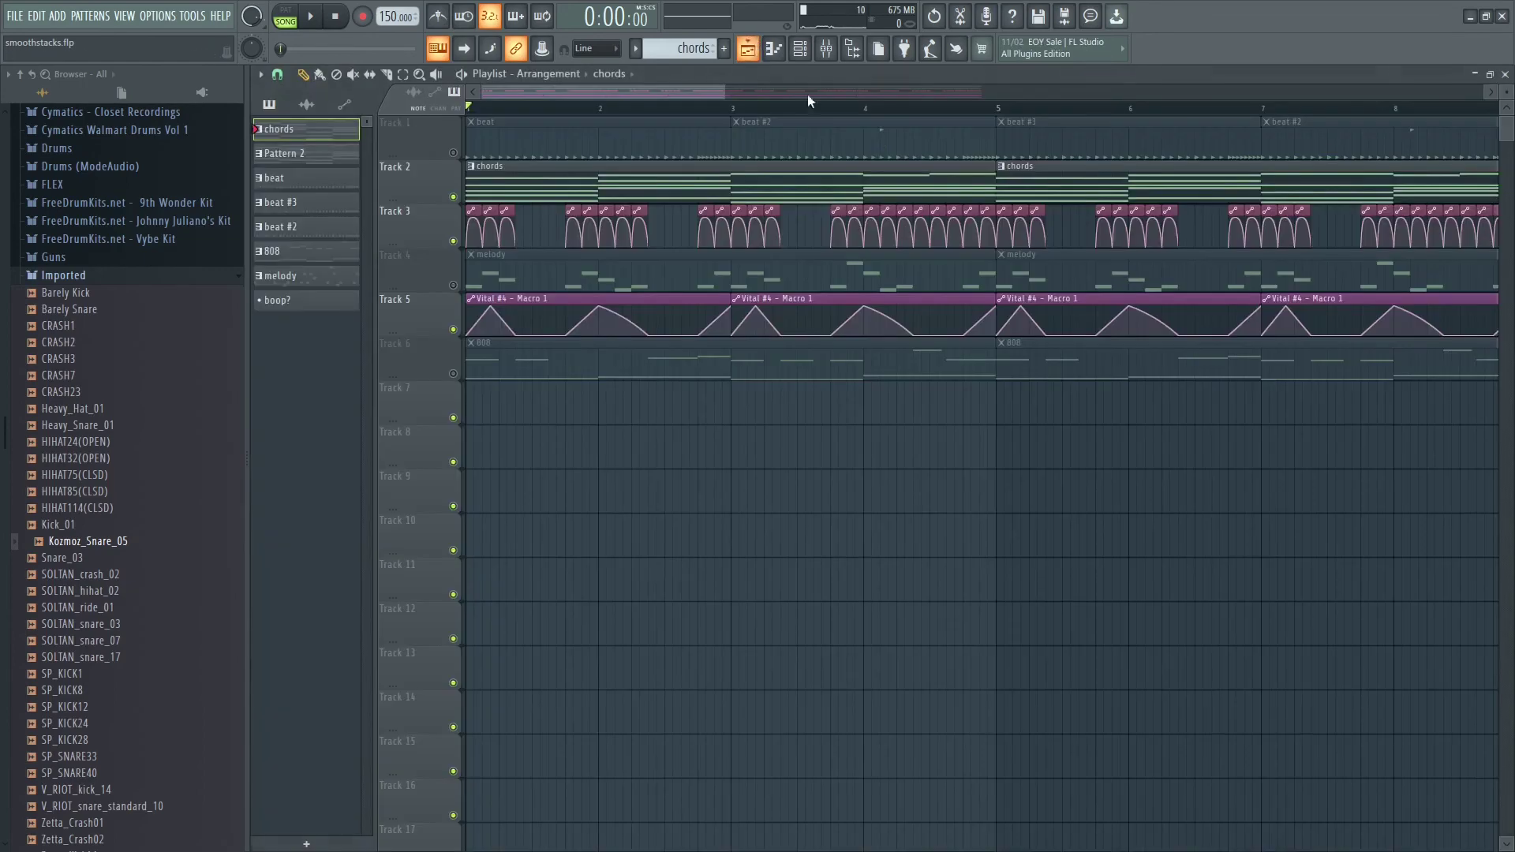
pyautogui.rightClick(454, 240)
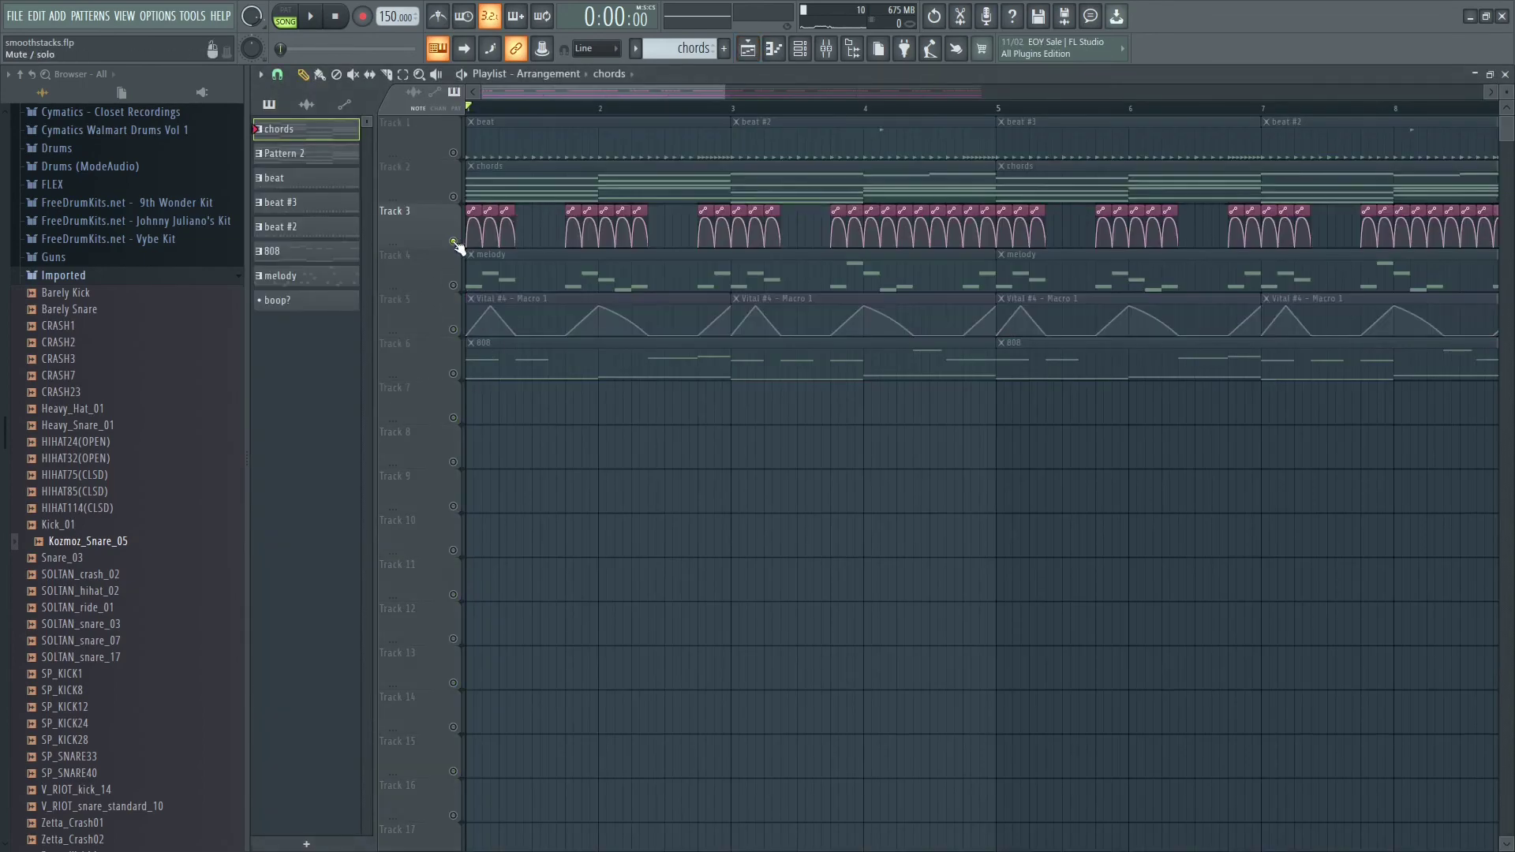
pyautogui.rightClick(454, 241)
pyautogui.scroll(-5, 608, 548)
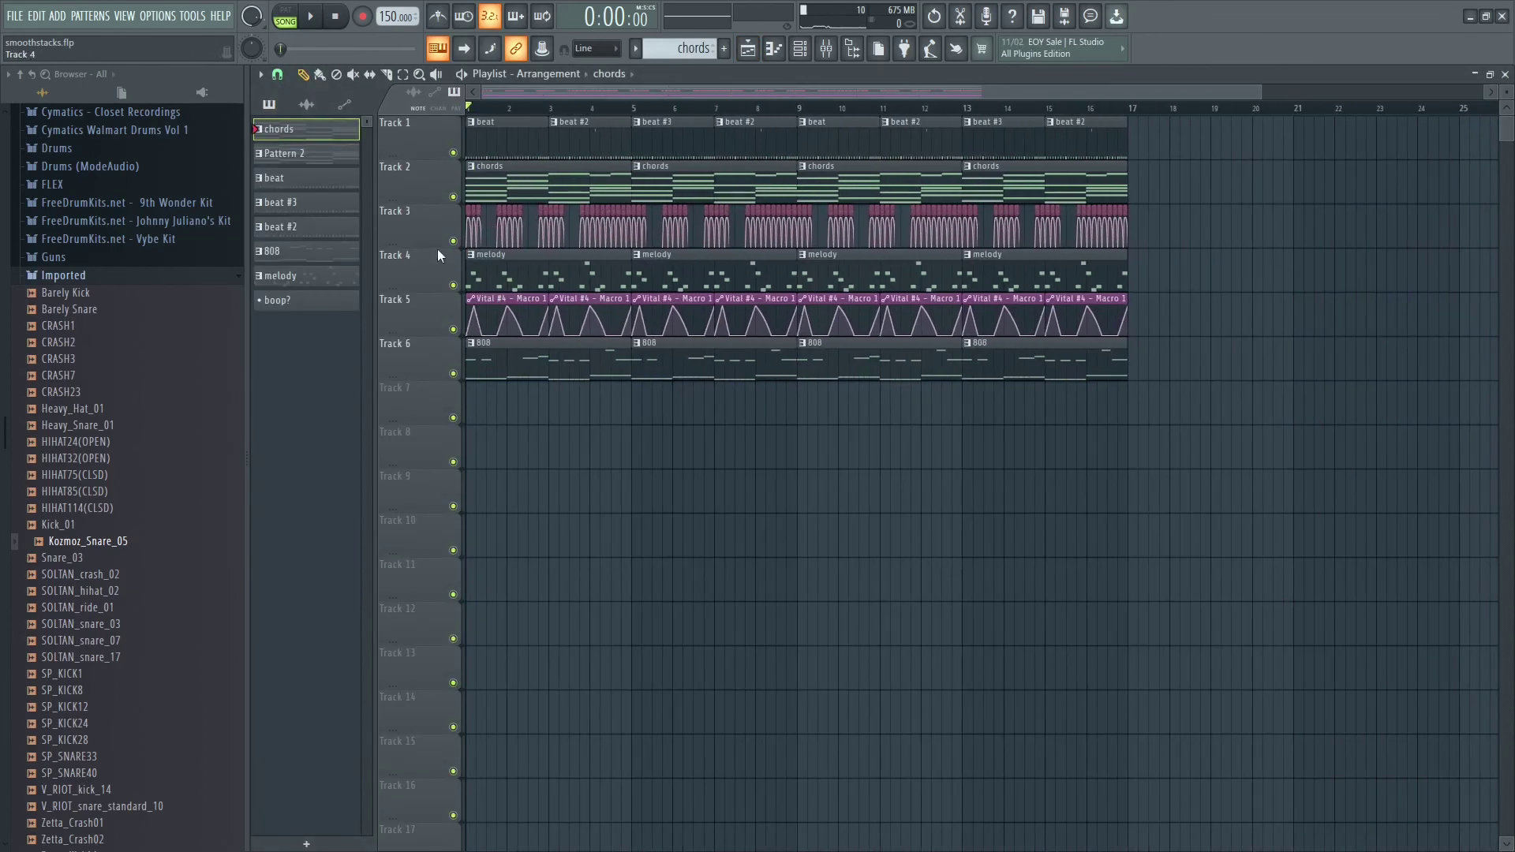
pyautogui.scroll(5, 429, 268)
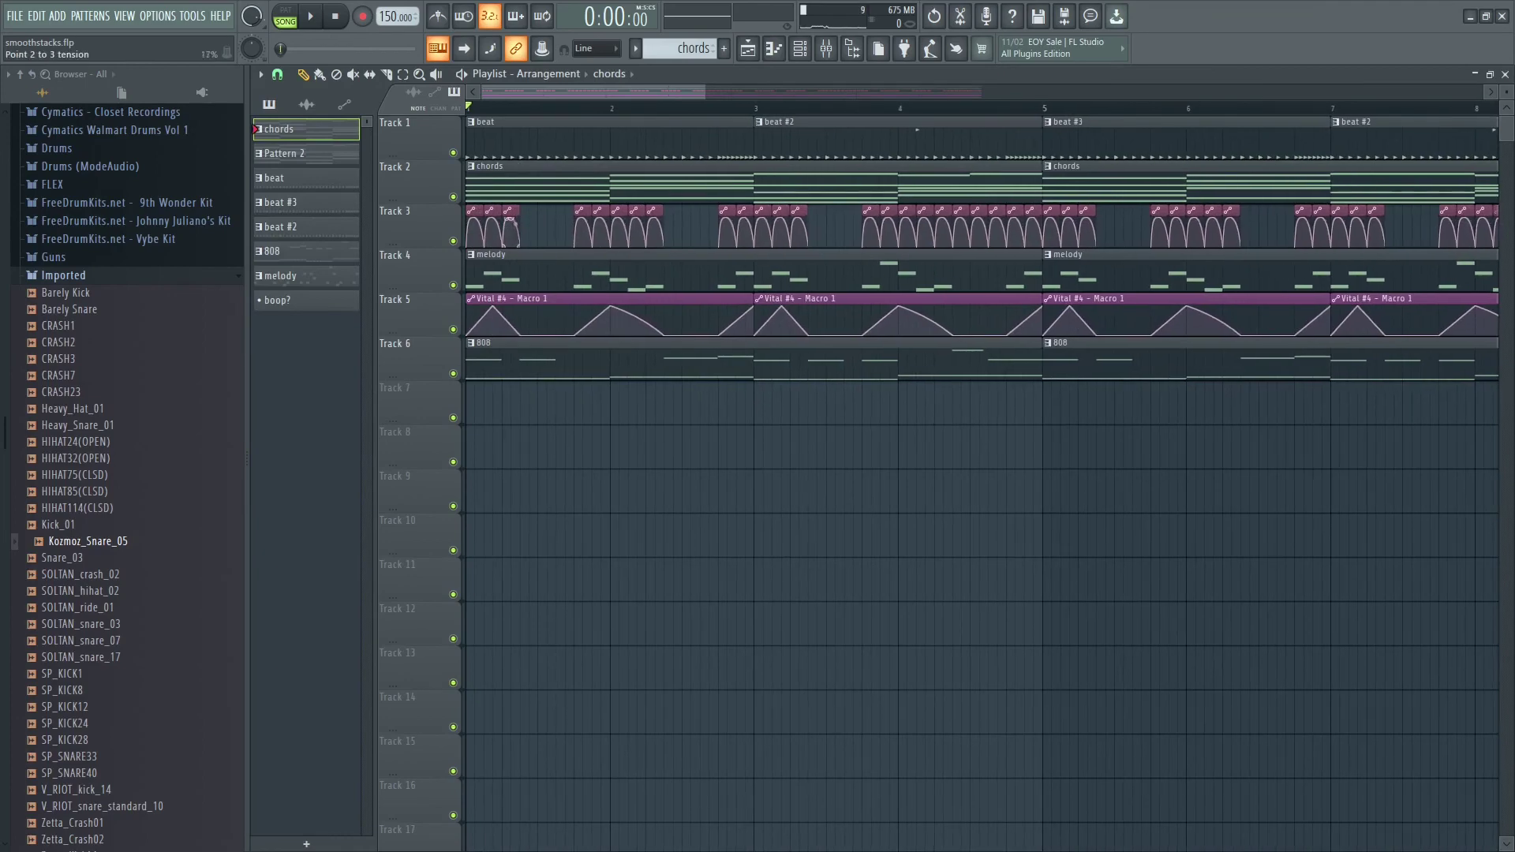
# Step: Select the Balance - Vital - Volume automation clip and play the song
pyautogui.click(516, 222)
pyautogui.moveTo(705, 93); pyautogui.dragTo(963, 90)
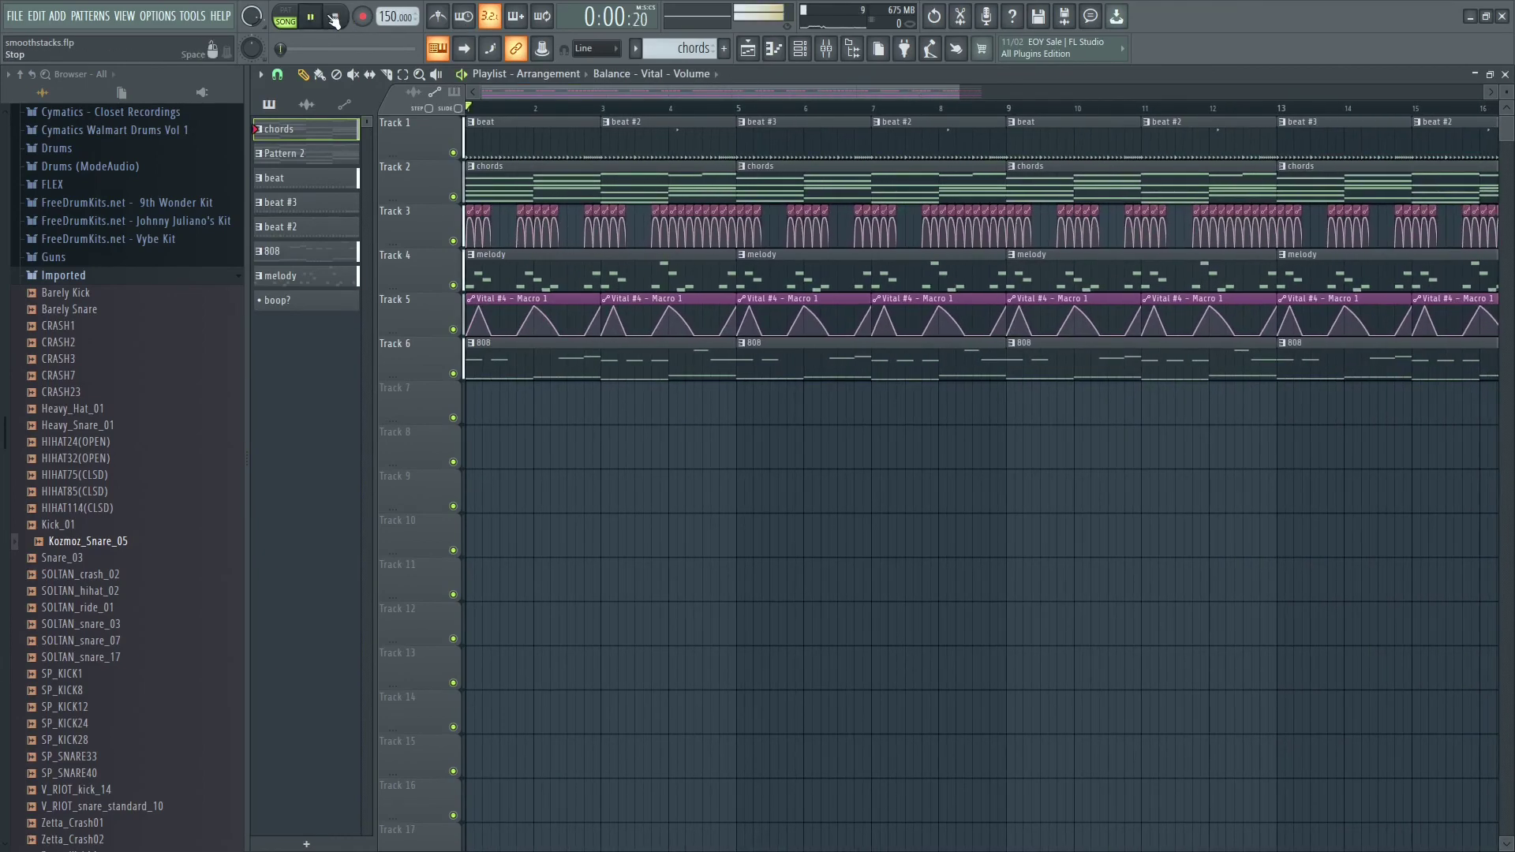
pyautogui.press('space')
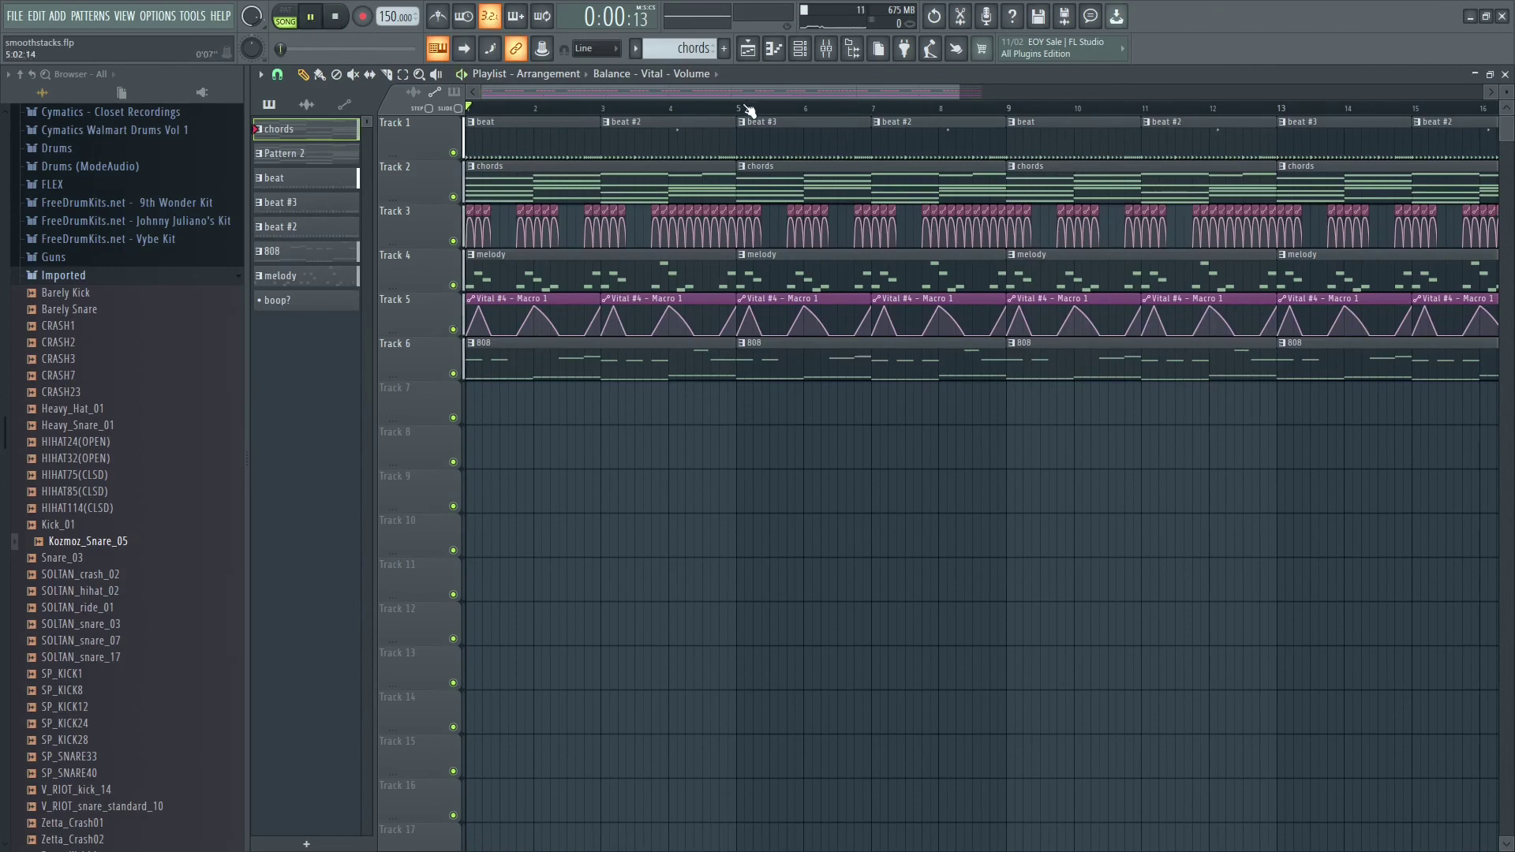
# Step: Pull the Low and High bus faders down in the mixer and resume playback
pyautogui.click(826, 49)
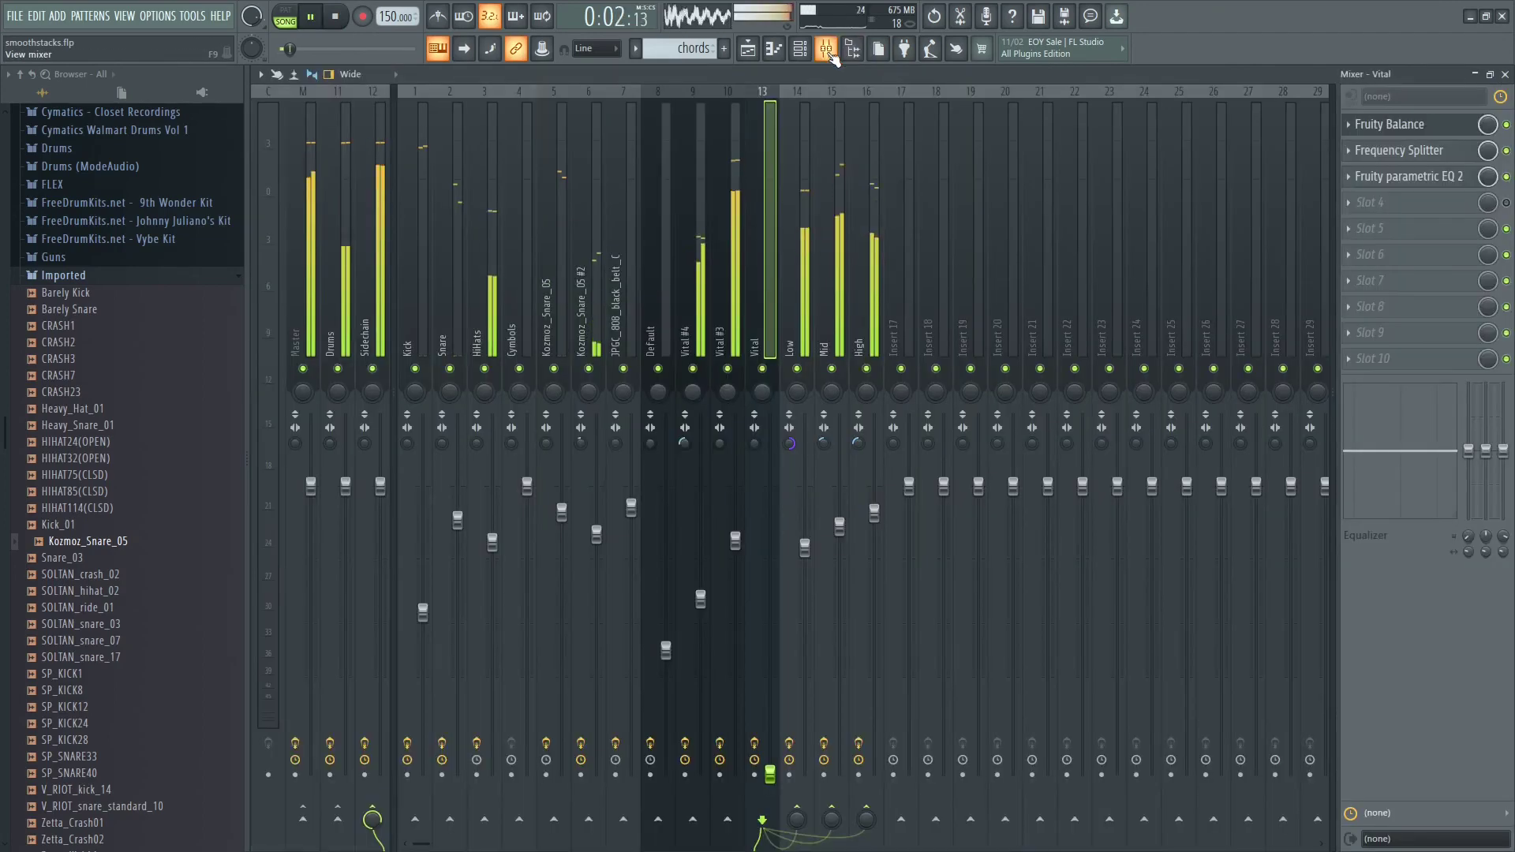
pyautogui.press('space')
pyautogui.click(841, 526)
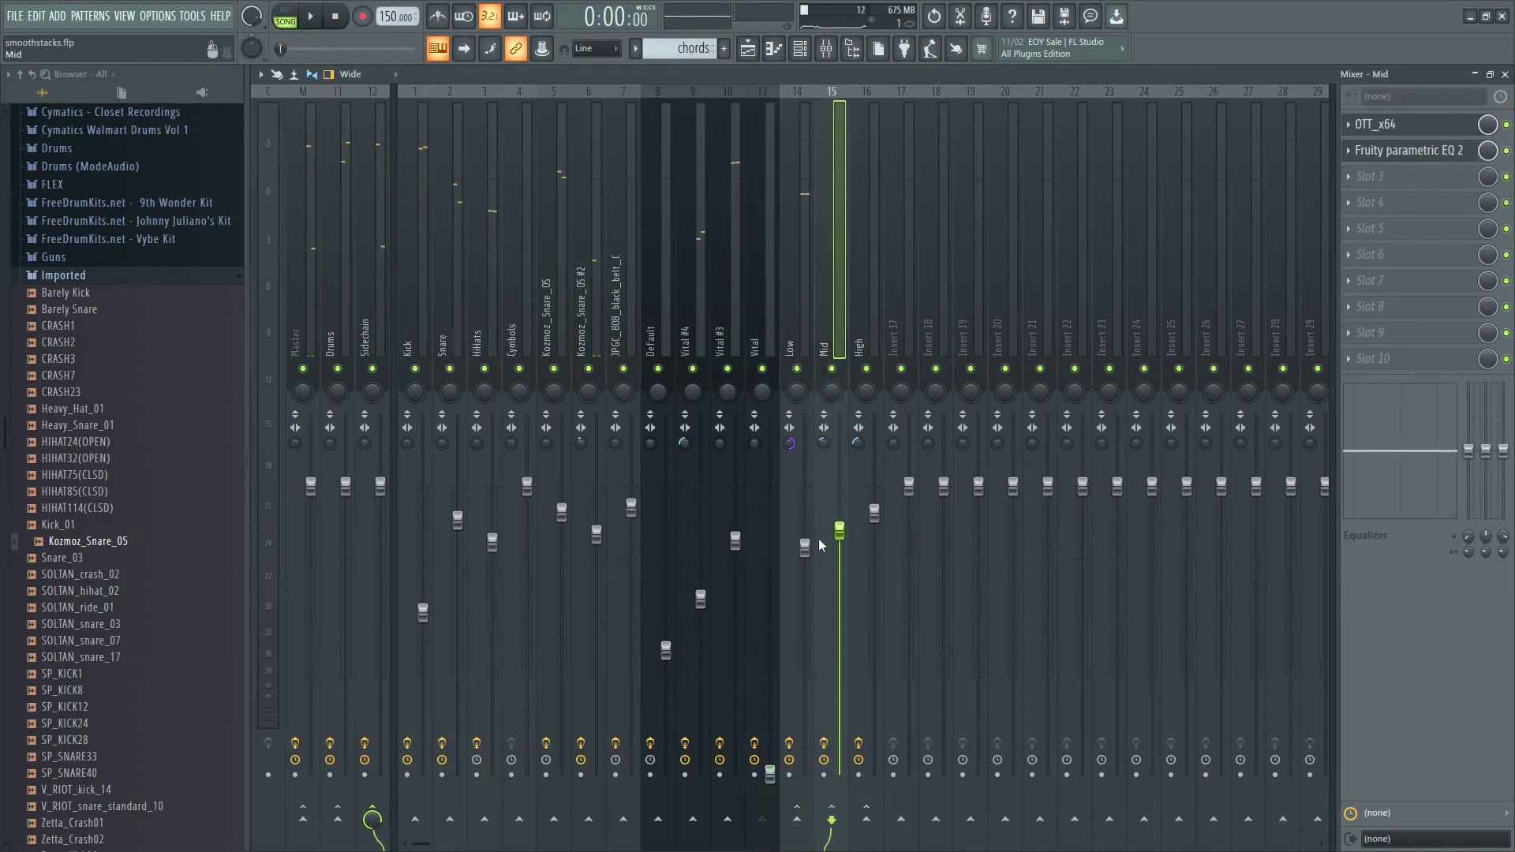
pyautogui.moveTo(804, 548); pyautogui.dragTo(805, 558)
pyautogui.moveTo(873, 513); pyautogui.dragTo(817, 572)
pyautogui.press('space')
# Step: Fine-tune the Low, Mid and High bus volumes while listening, then stop playback
pyautogui.moveTo(874, 531); pyautogui.dragTo(839, 545)
pyautogui.click(839, 535)
pyautogui.press('Right')
pyautogui.press('Left')
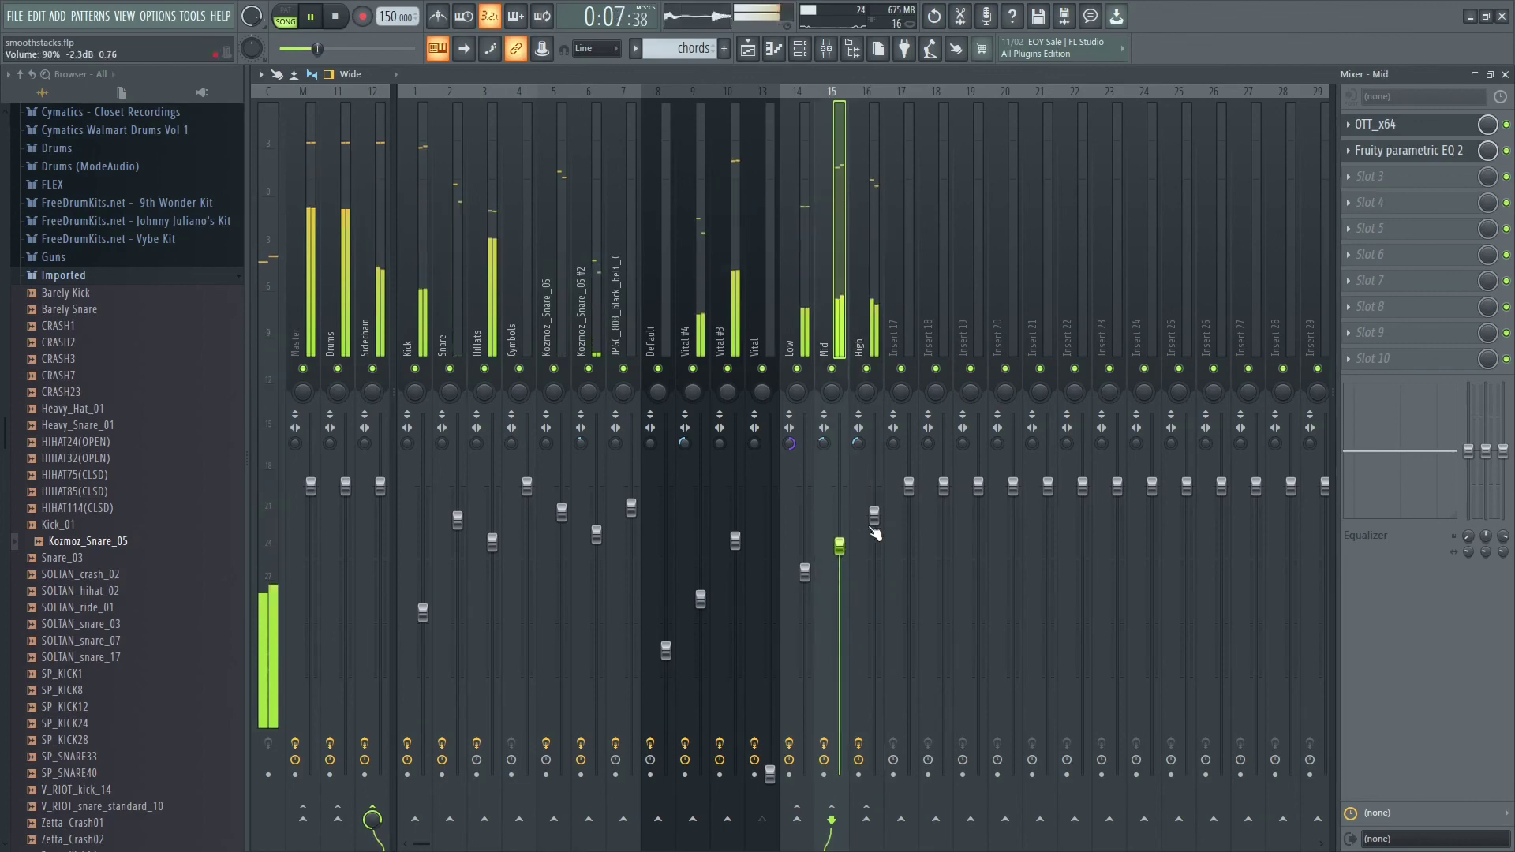
pyautogui.press('Right')
pyautogui.moveTo(805, 574); pyautogui.dragTo(874, 533)
pyautogui.click(839, 557)
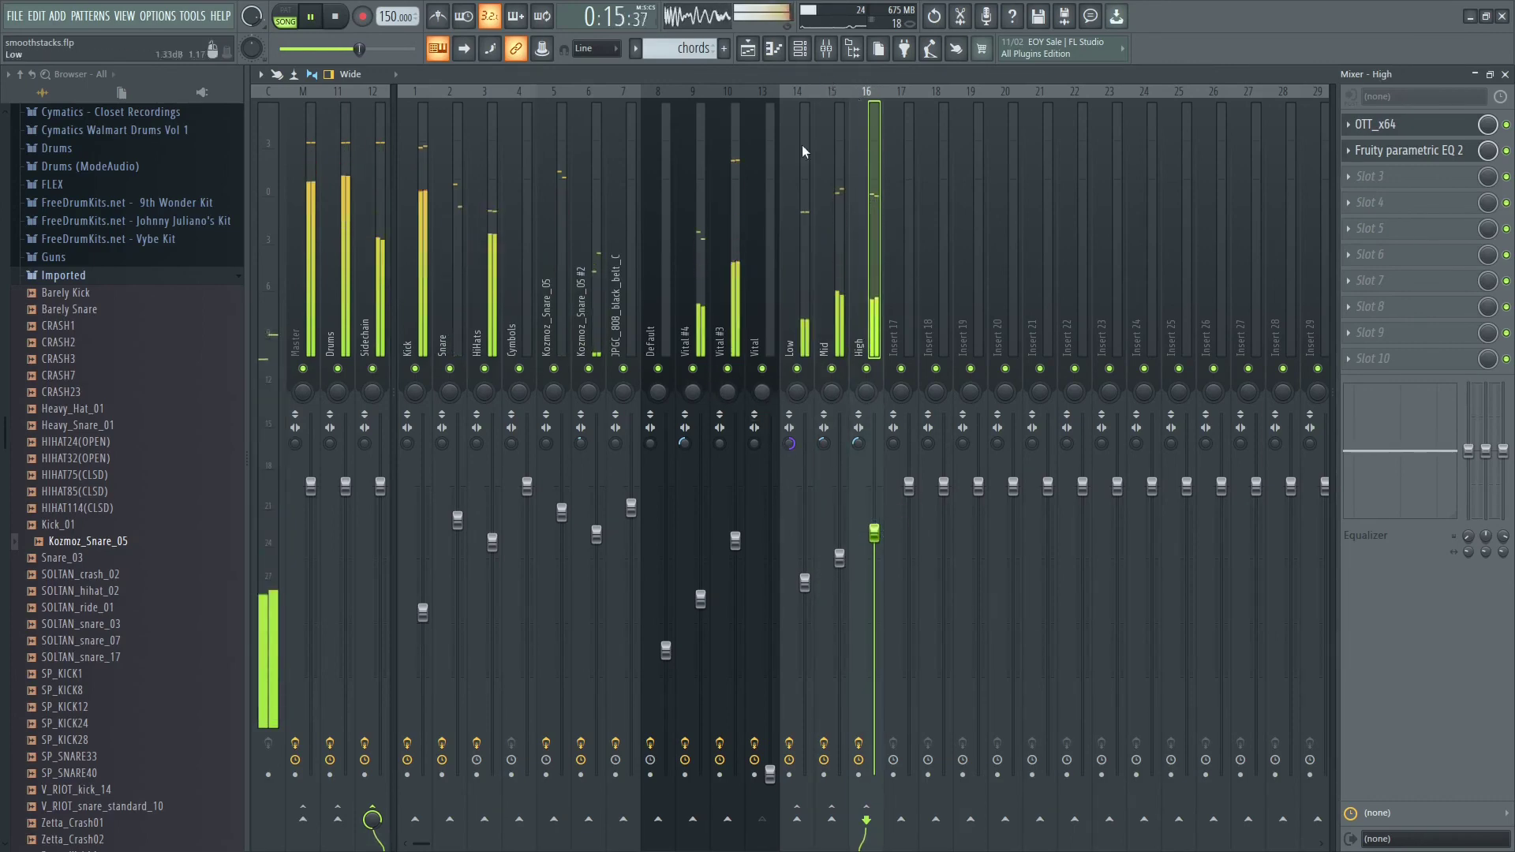
pyautogui.press('space')
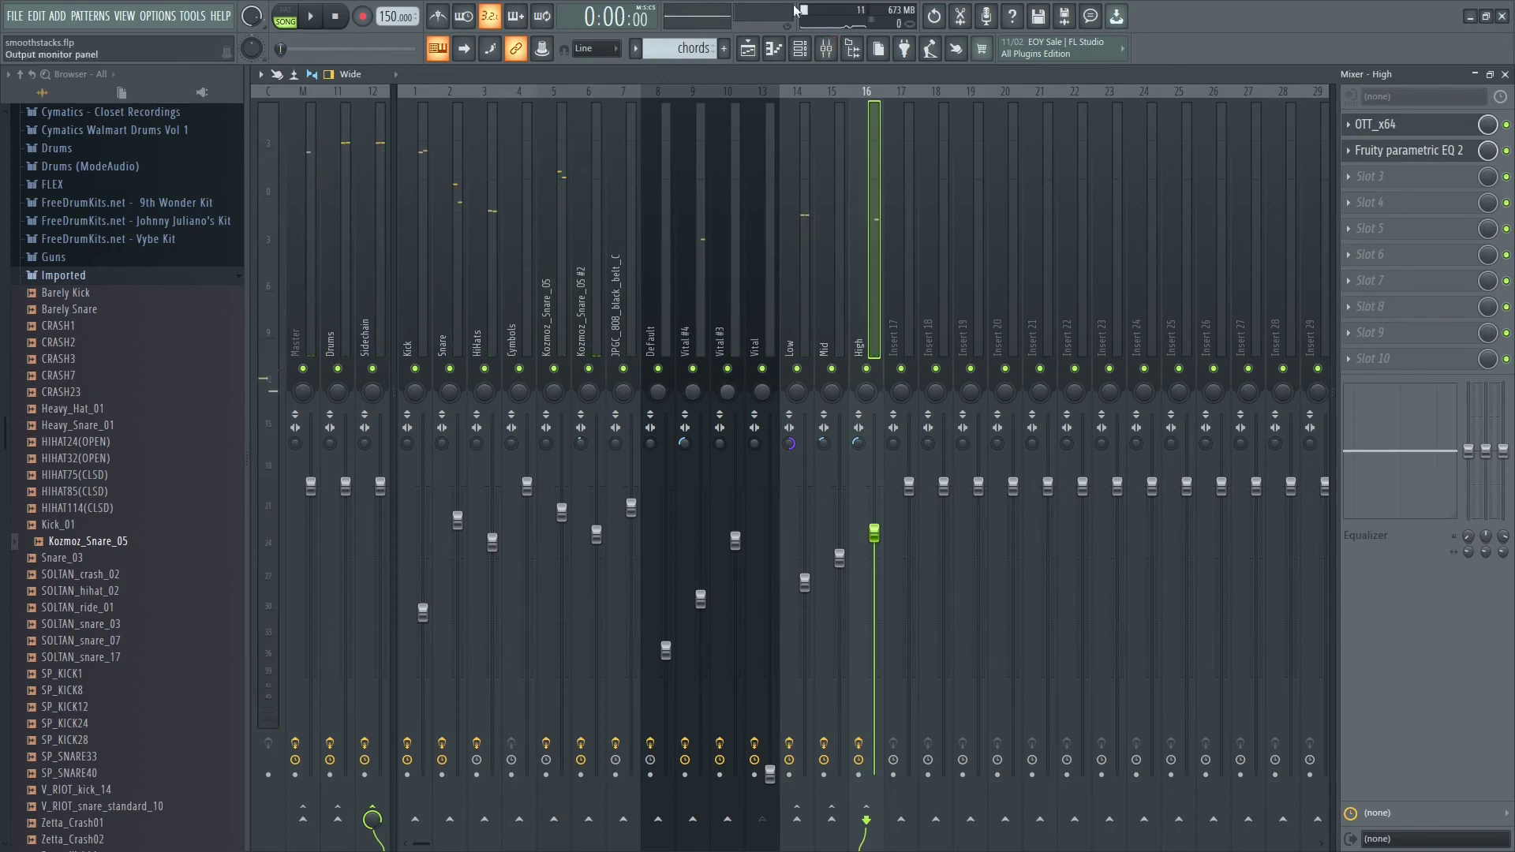
# Step: Switch back to the playlist and scroll it to show all the bars
pyautogui.click(748, 49)
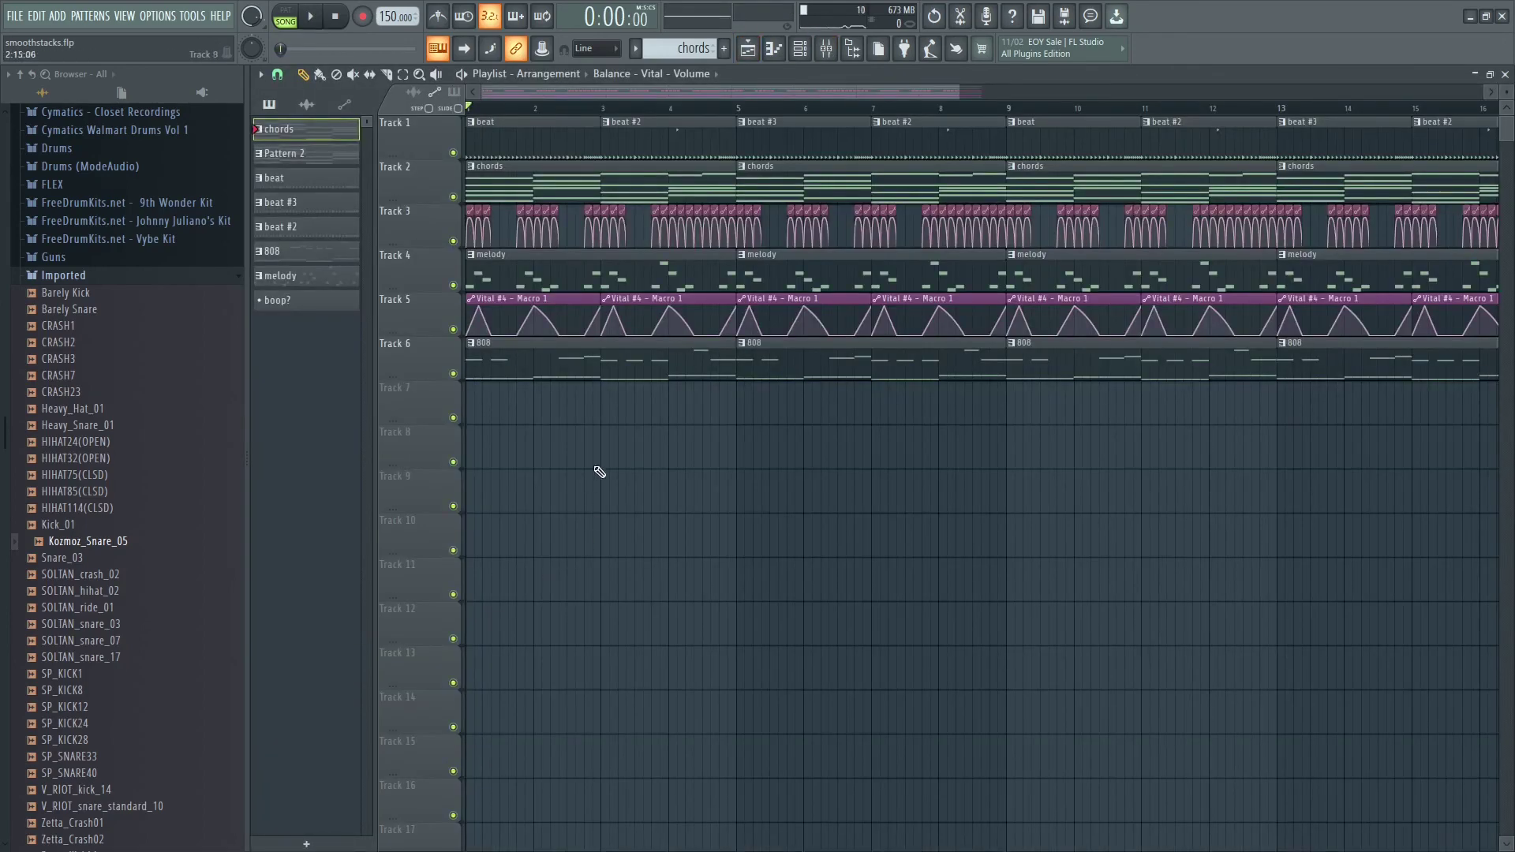
pyautogui.scroll(-4, 693, 466)
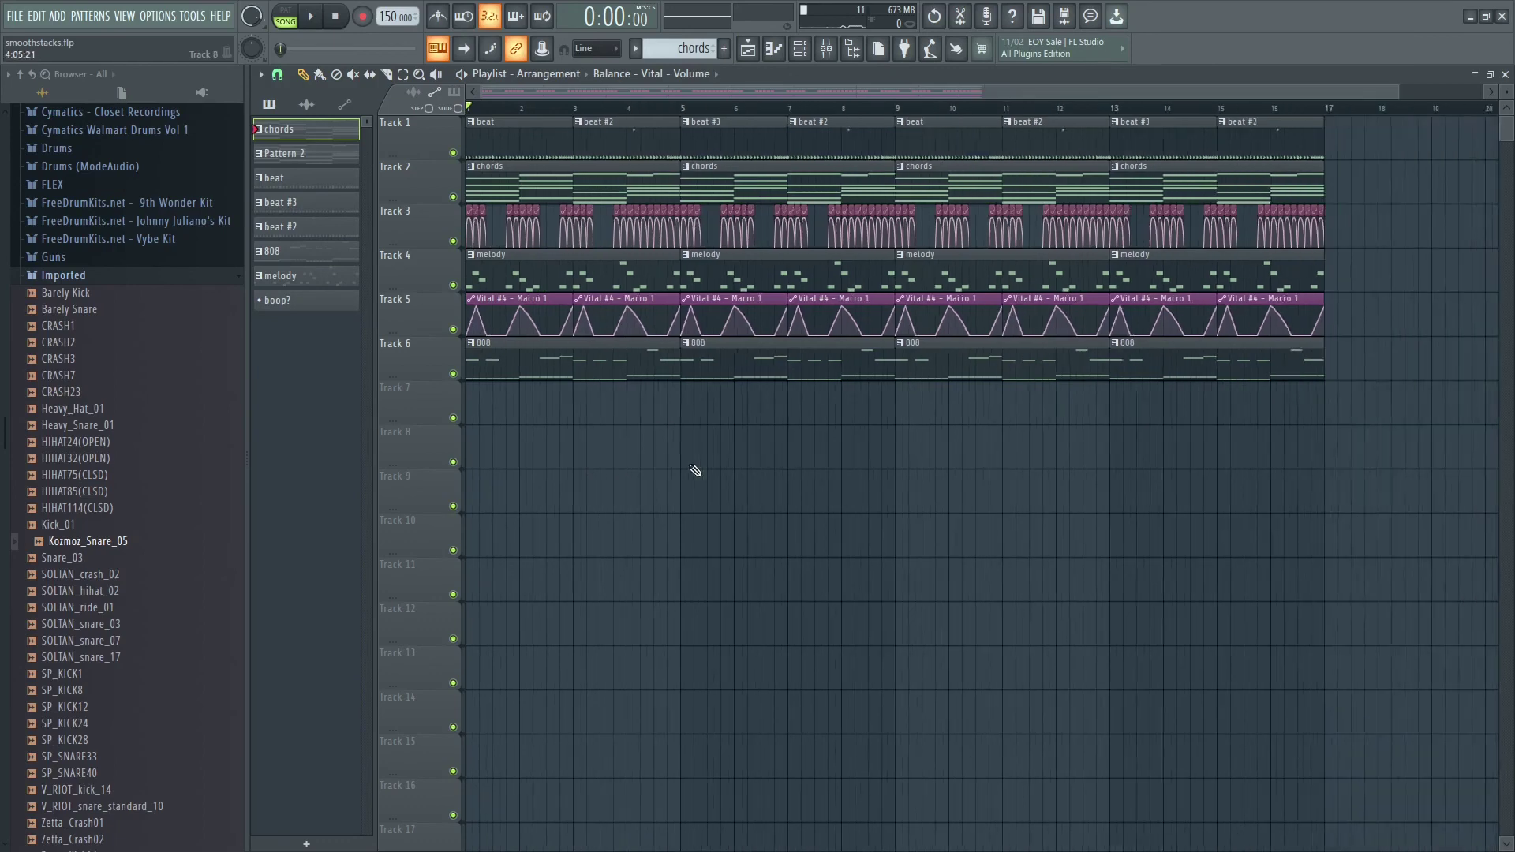
pyautogui.scroll(6, 576, 423)
pyautogui.hscroll(-2, 626, 95)
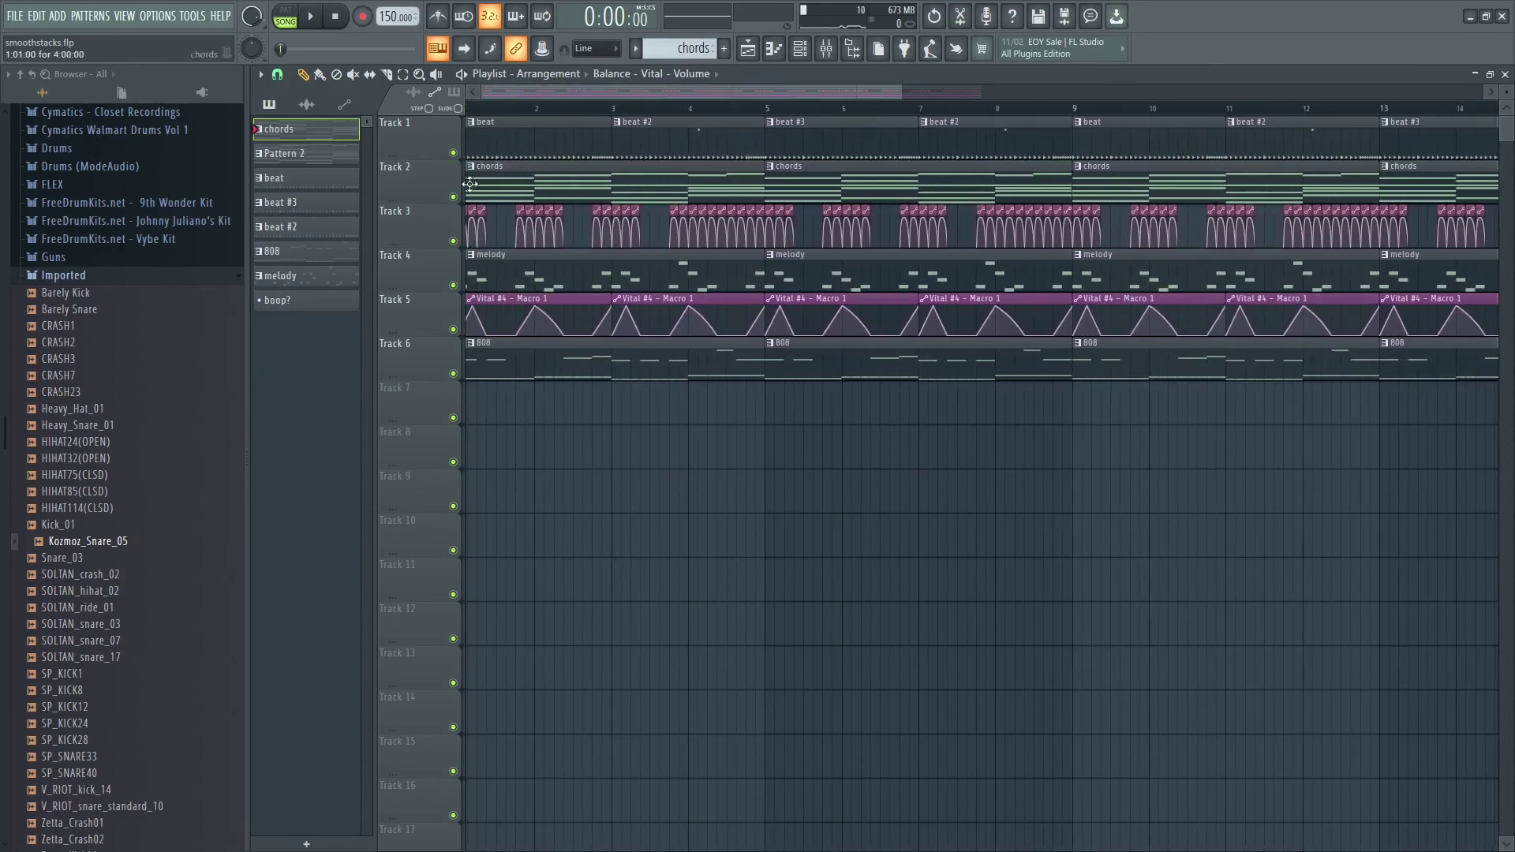
pyautogui.click(826, 49)
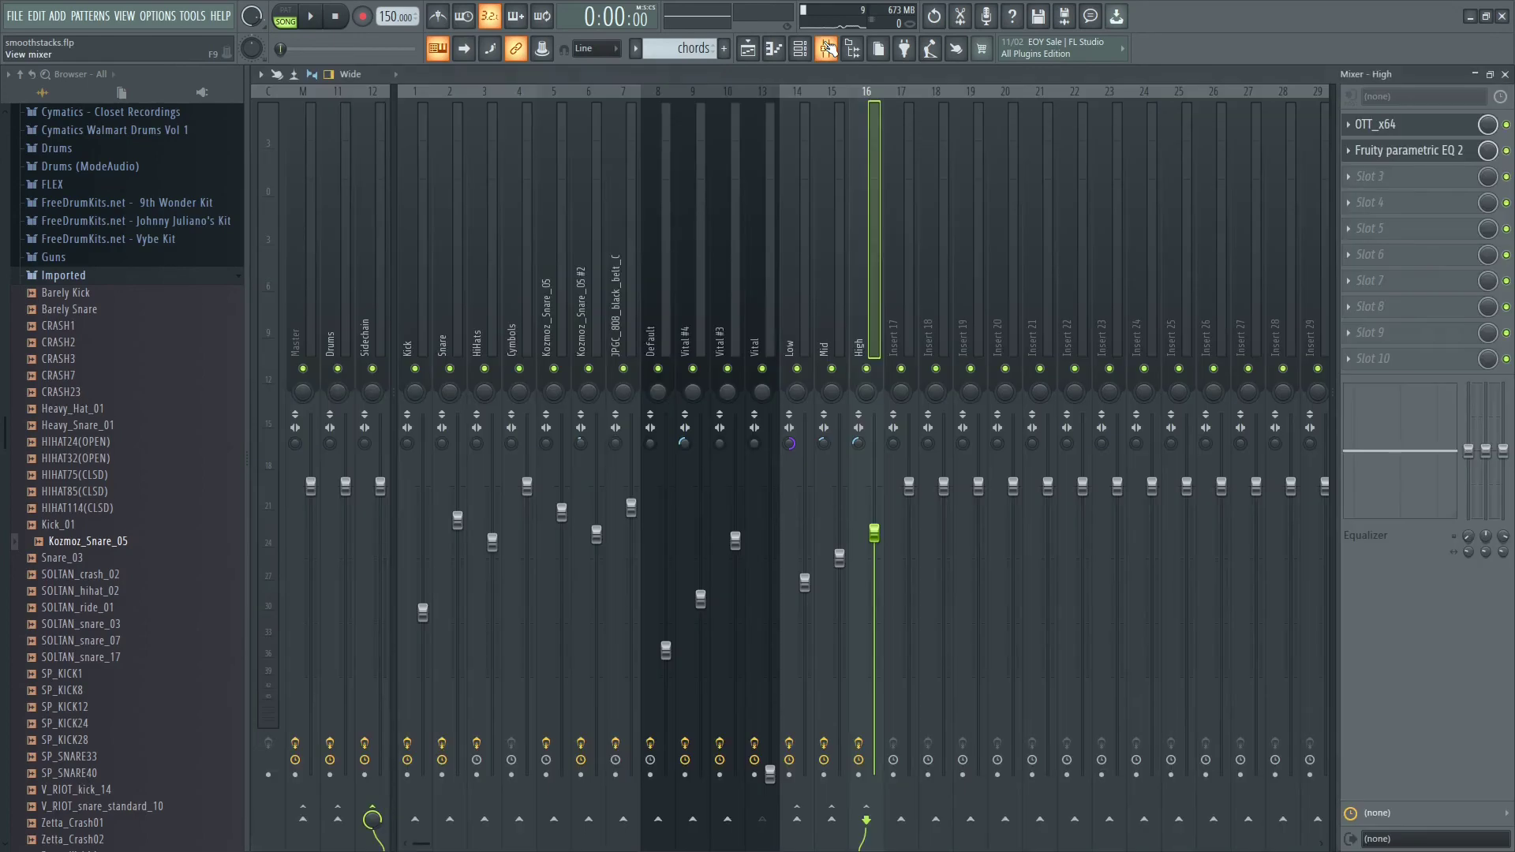
pyautogui.click(826, 48)
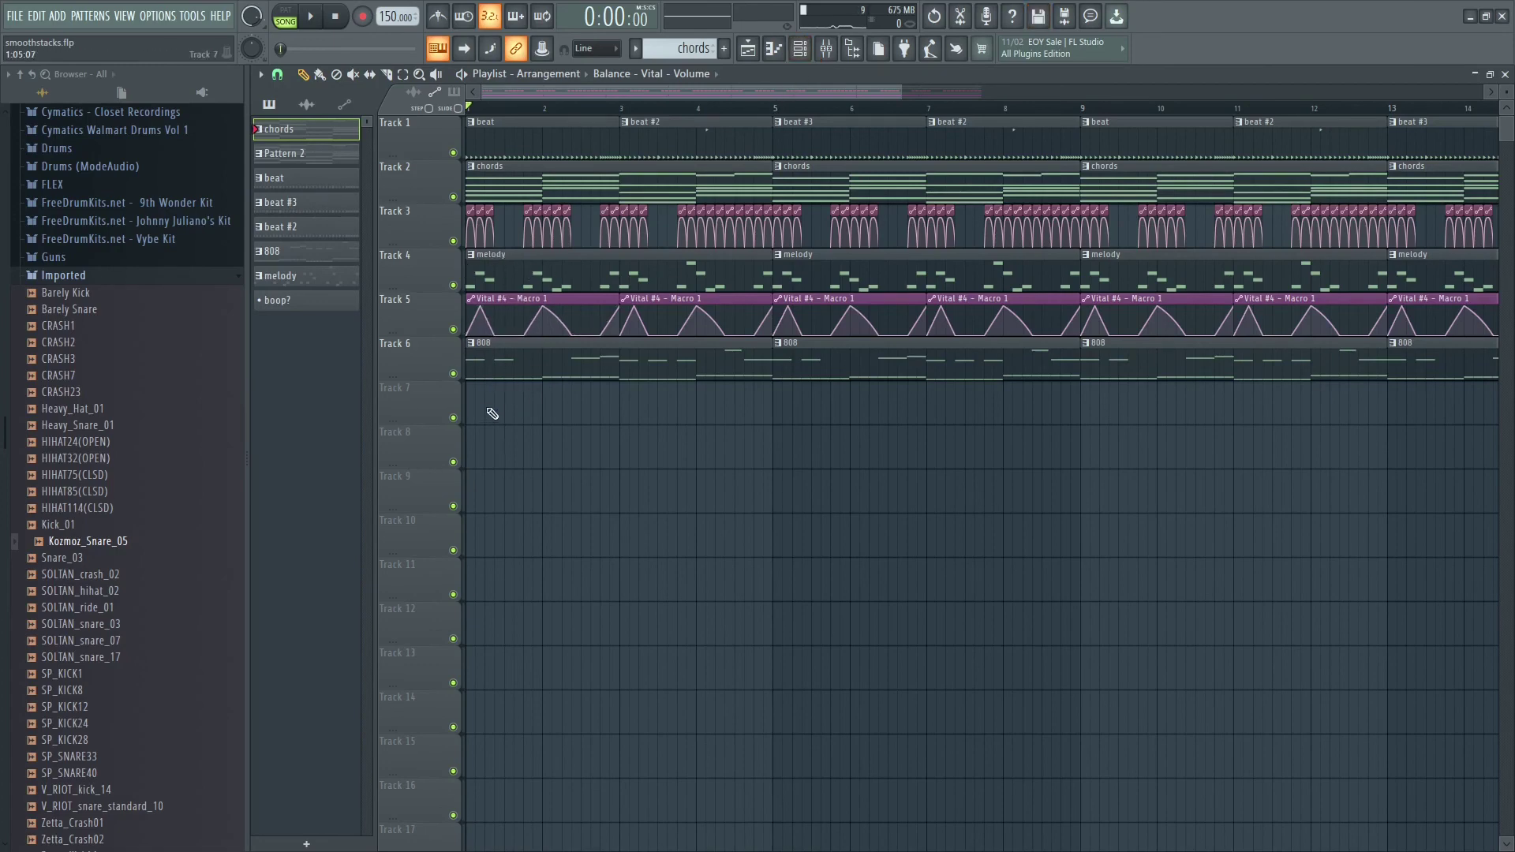
# Step: Scroll down through the six playlist tracks of clips running to bar 16
pyautogui.scroll(-4, 490, 383)
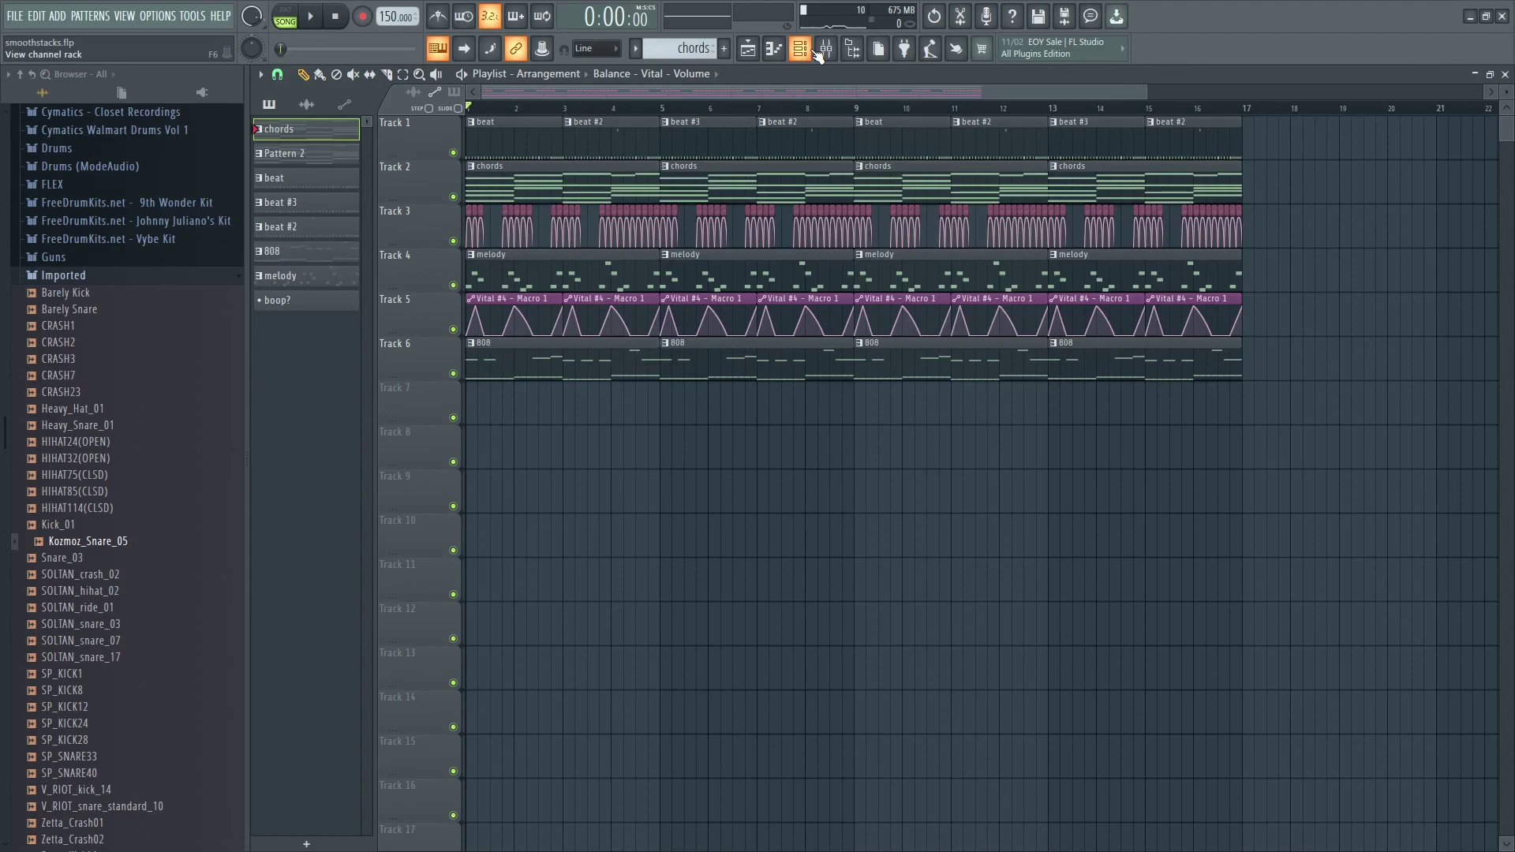
pyautogui.scroll(-1, 844, 101)
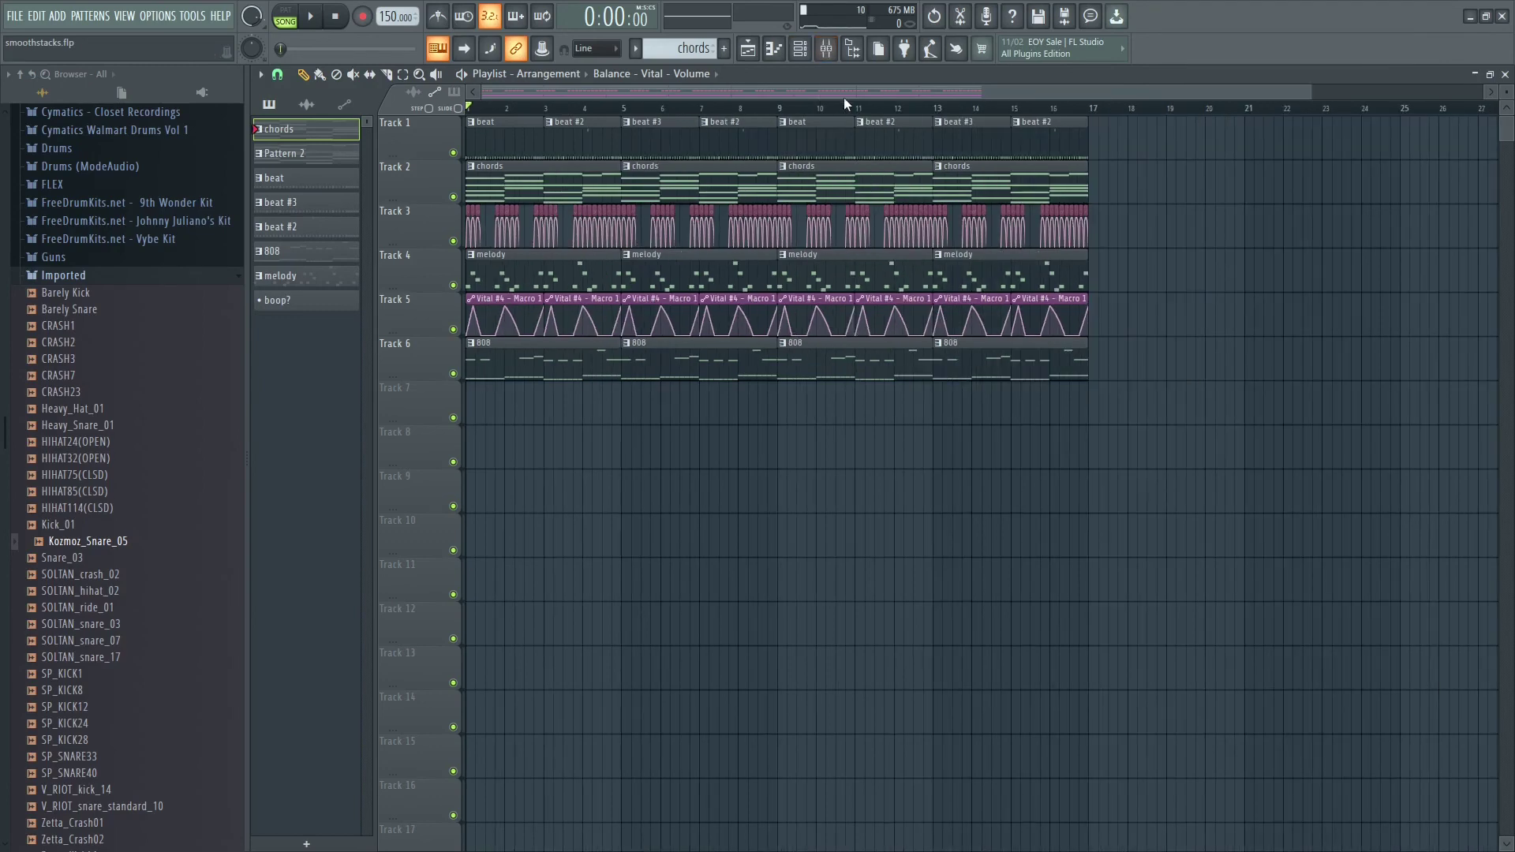
pyautogui.click(828, 49)
pyautogui.click(827, 49)
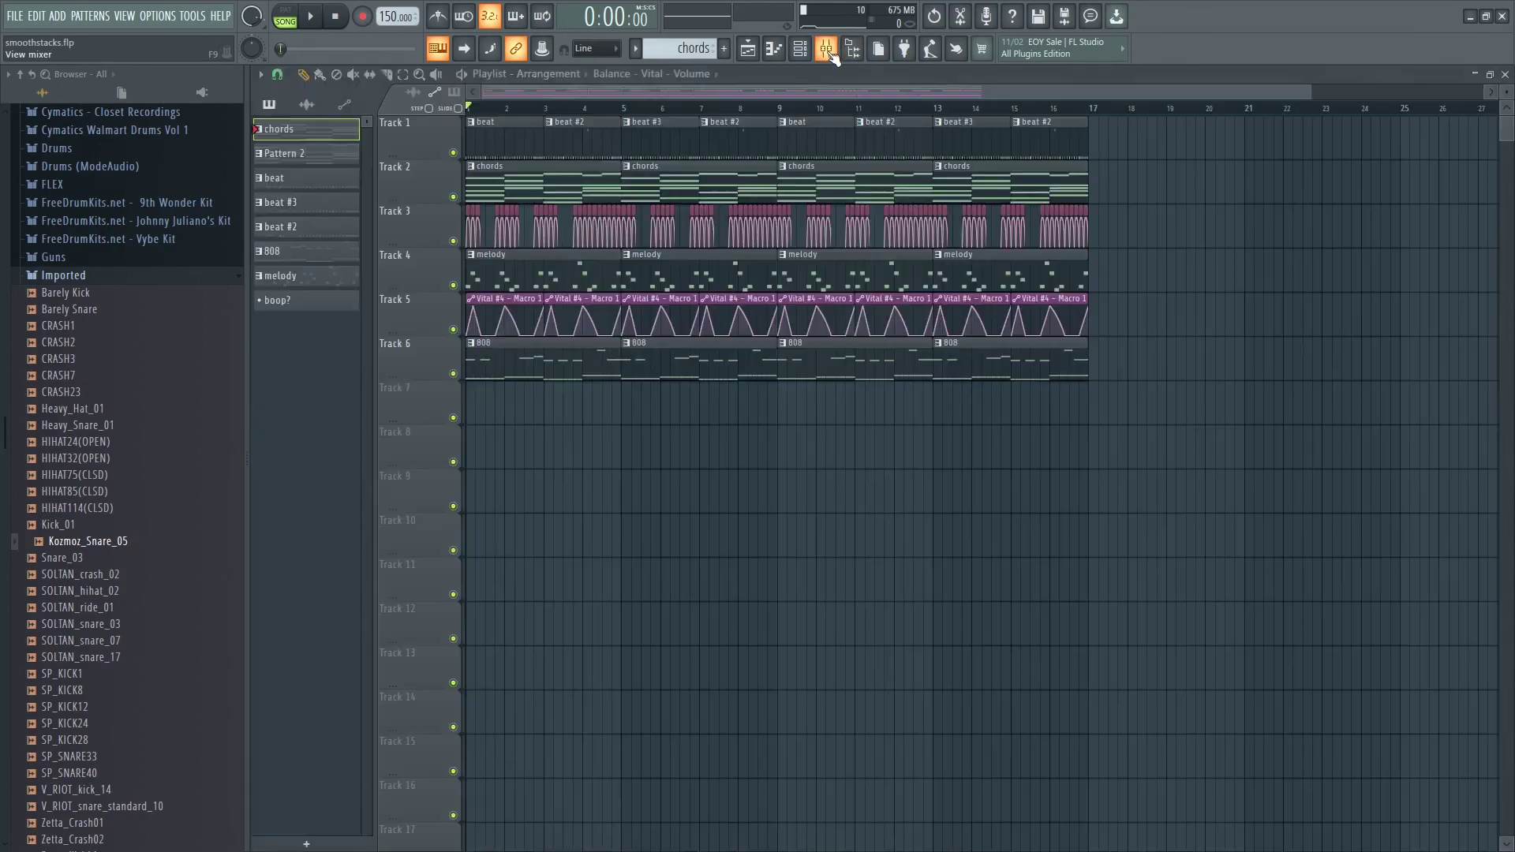